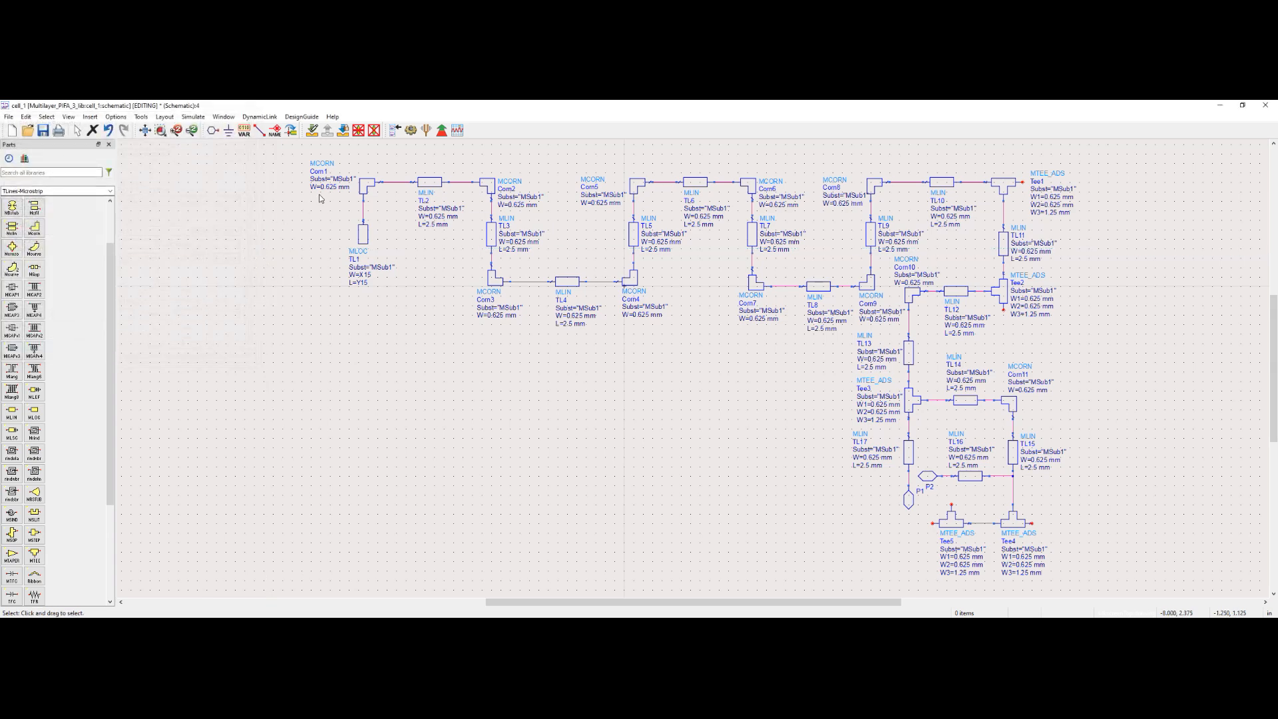
- Set the width W of microstrip corner Corn1 to the variable X15
double_click(352, 180)
click(366, 193)
double_click(367, 193)
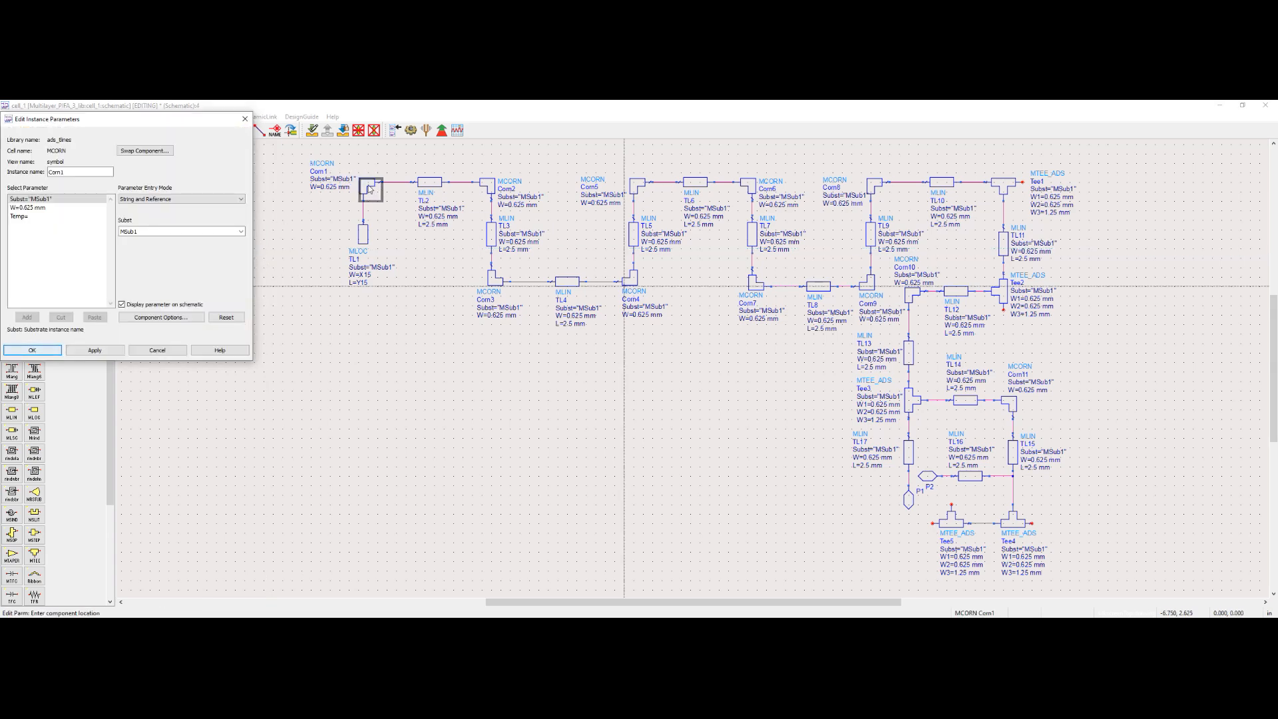
click(37, 209)
double_click(147, 232)
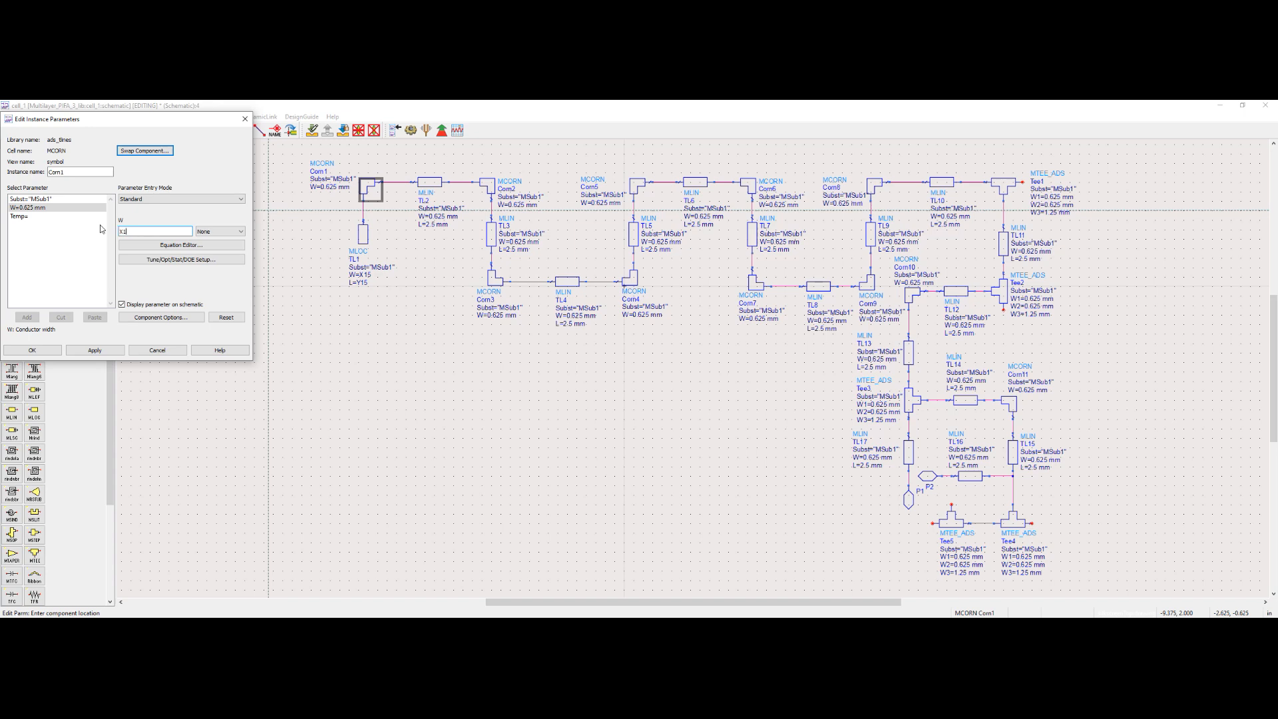
click(107, 350)
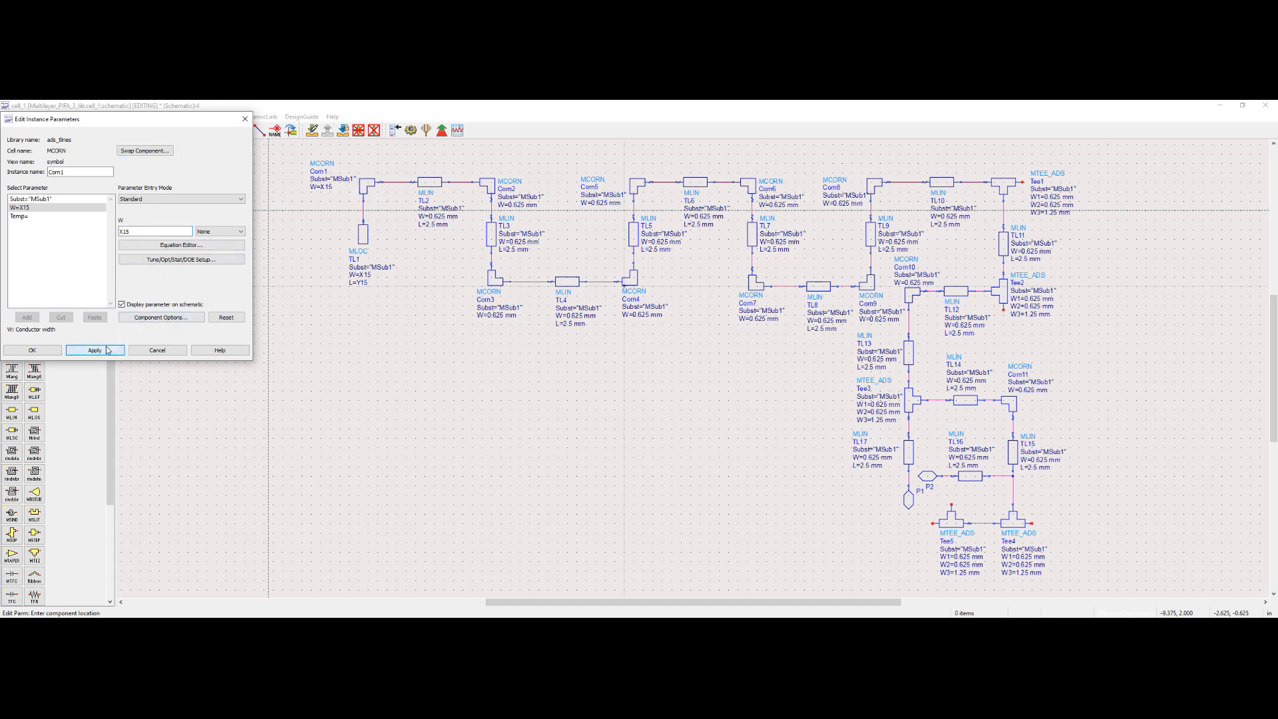
click(58, 351)
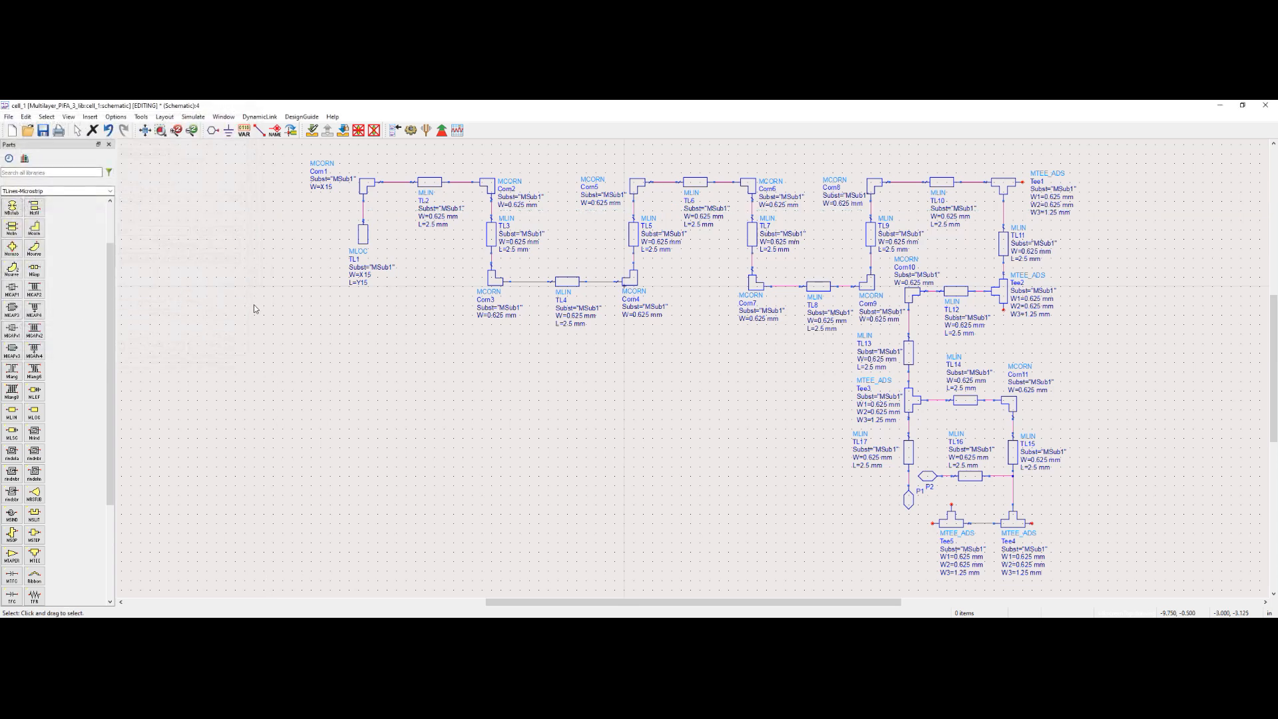
- Set line TL2's width W to X14 and its length L to Y14
double_click(425, 186)
click(30, 207)
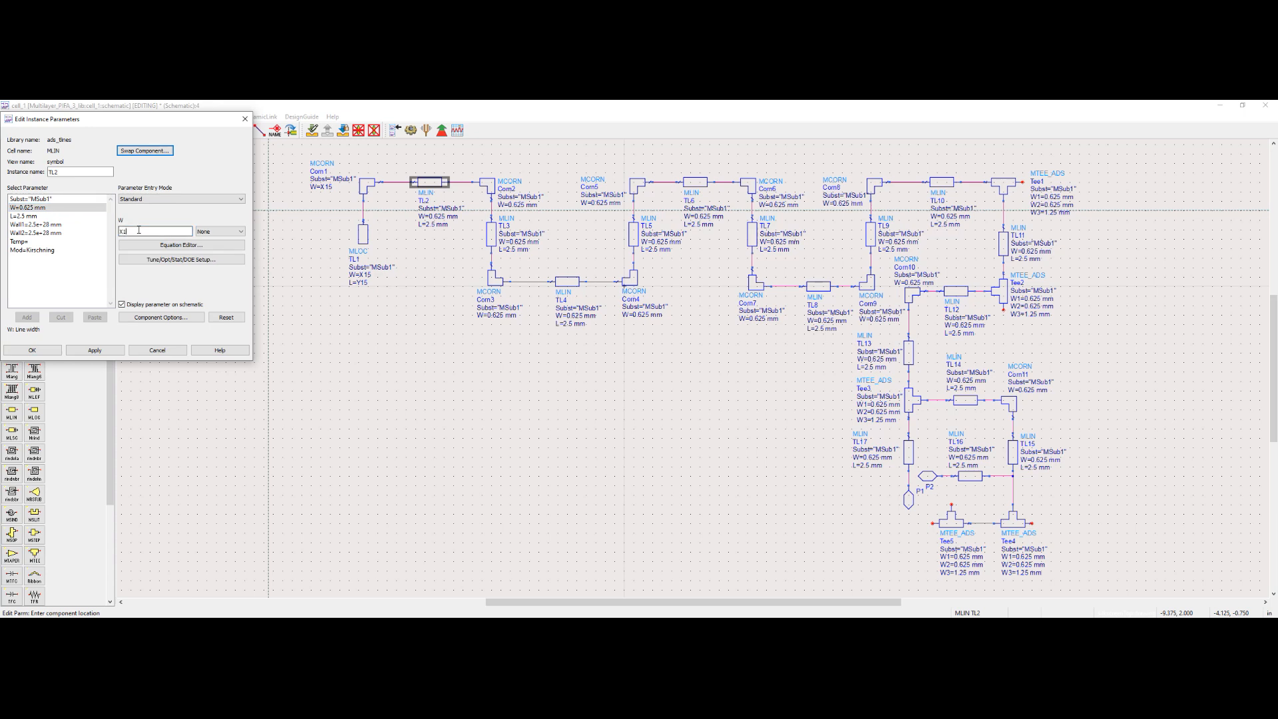
click(102, 350)
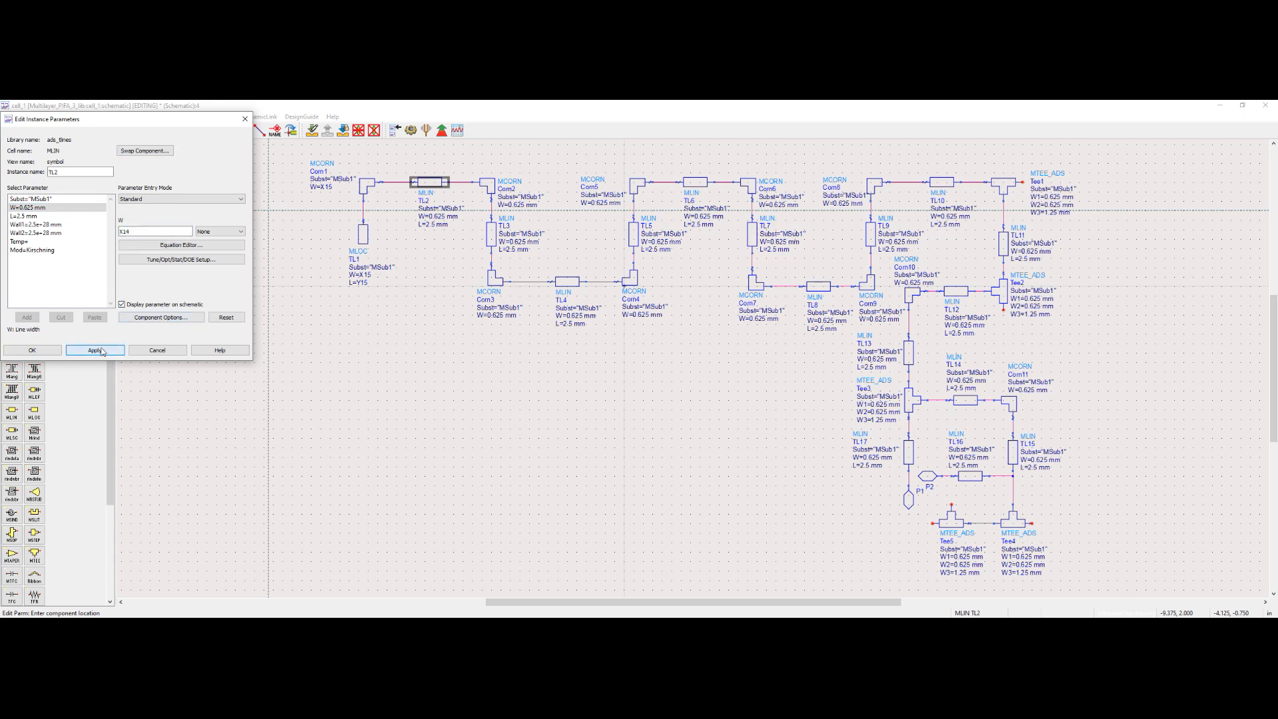
click(93, 217)
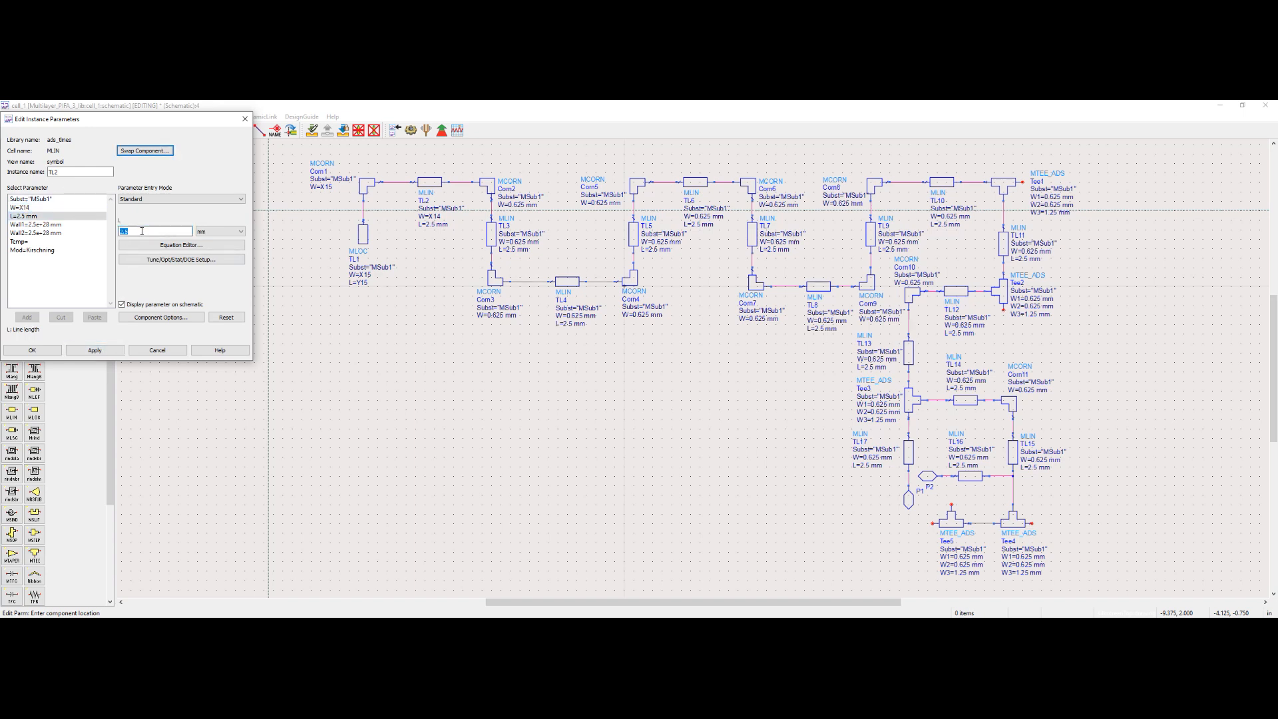
text(Y14)
click(95, 350)
click(33, 349)
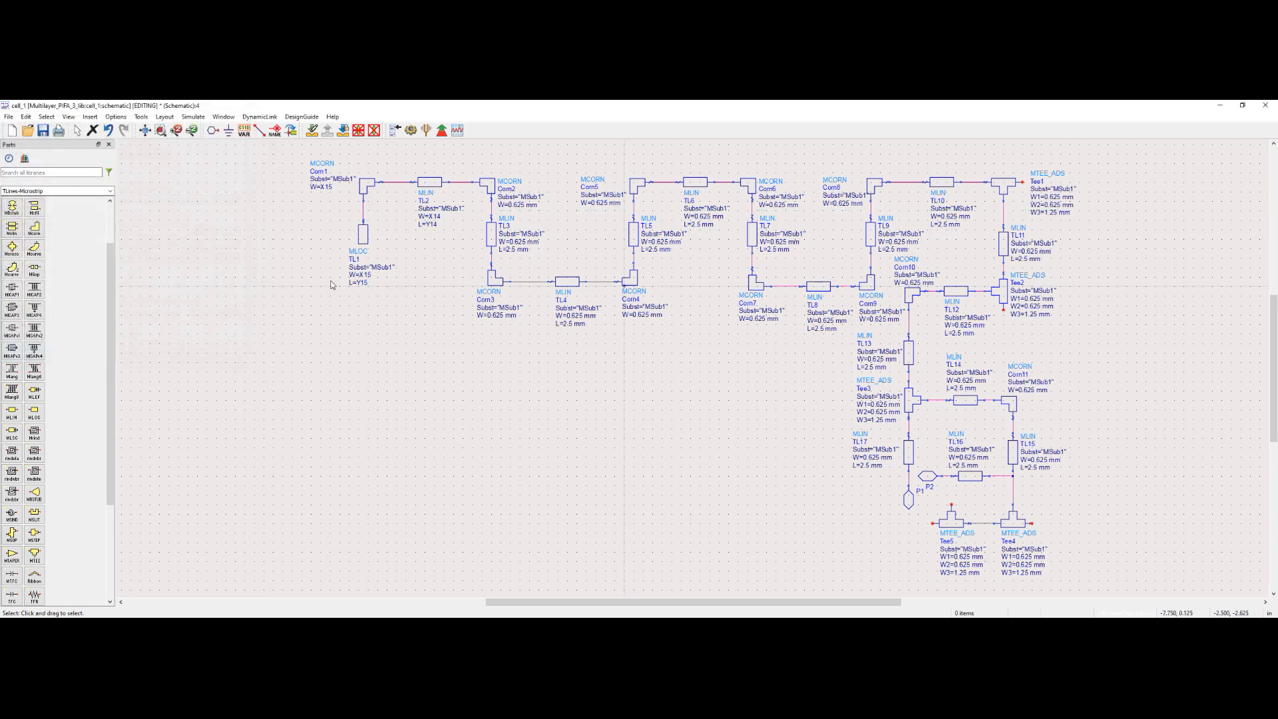
- Set the conductor width W of corner Corn2 to X14
double_click(482, 189)
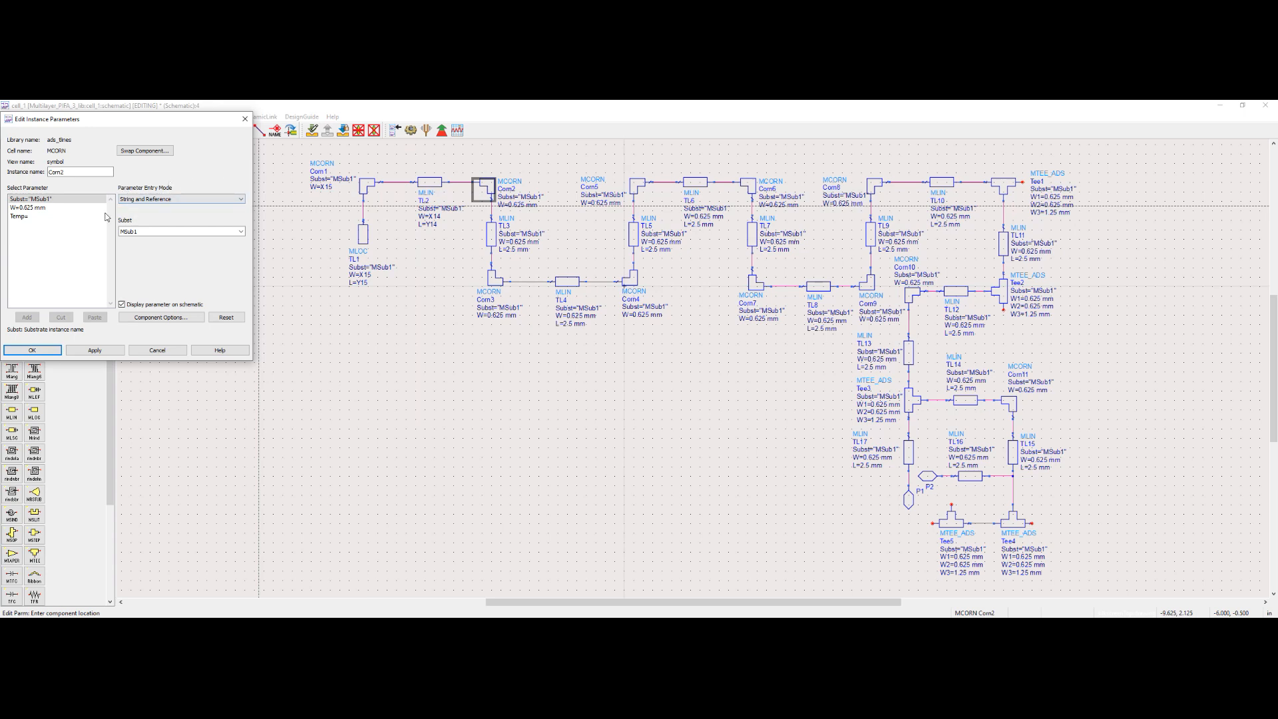
click(60, 207)
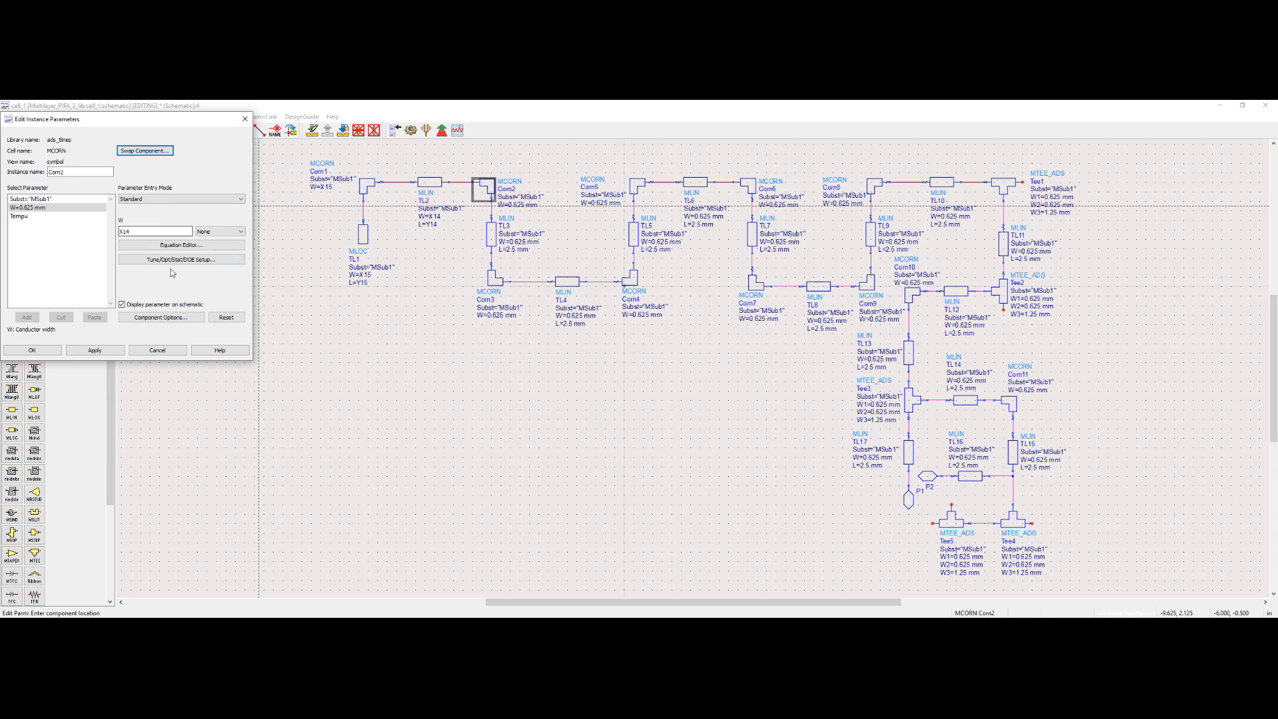
click(93, 349)
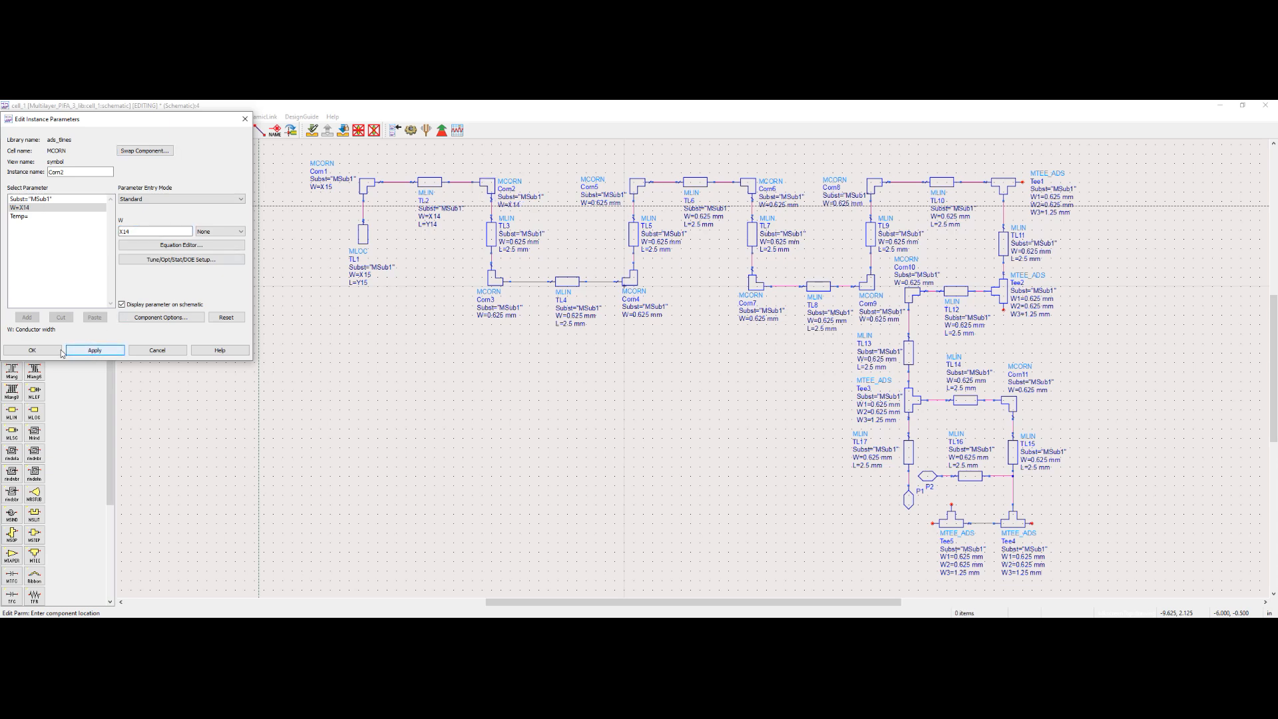
click(32, 349)
- Set line TL3's width W to X13 and its length L to Y13
double_click(492, 239)
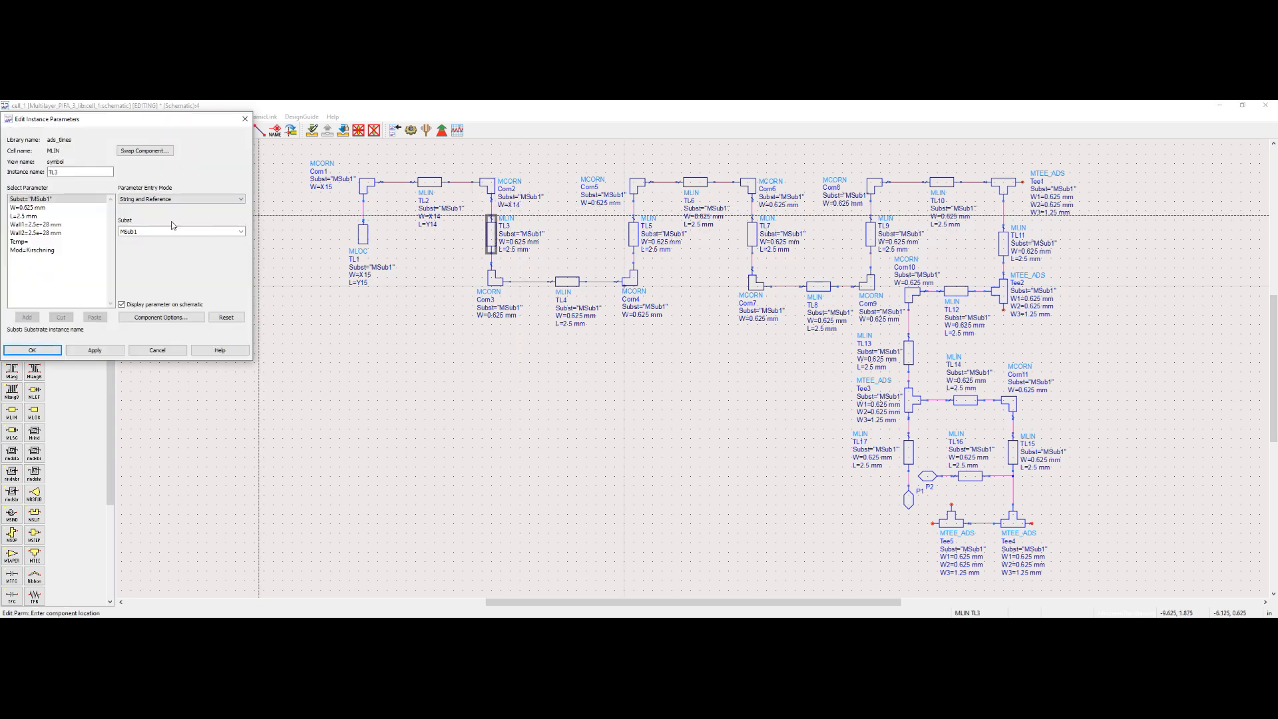
click(37, 207)
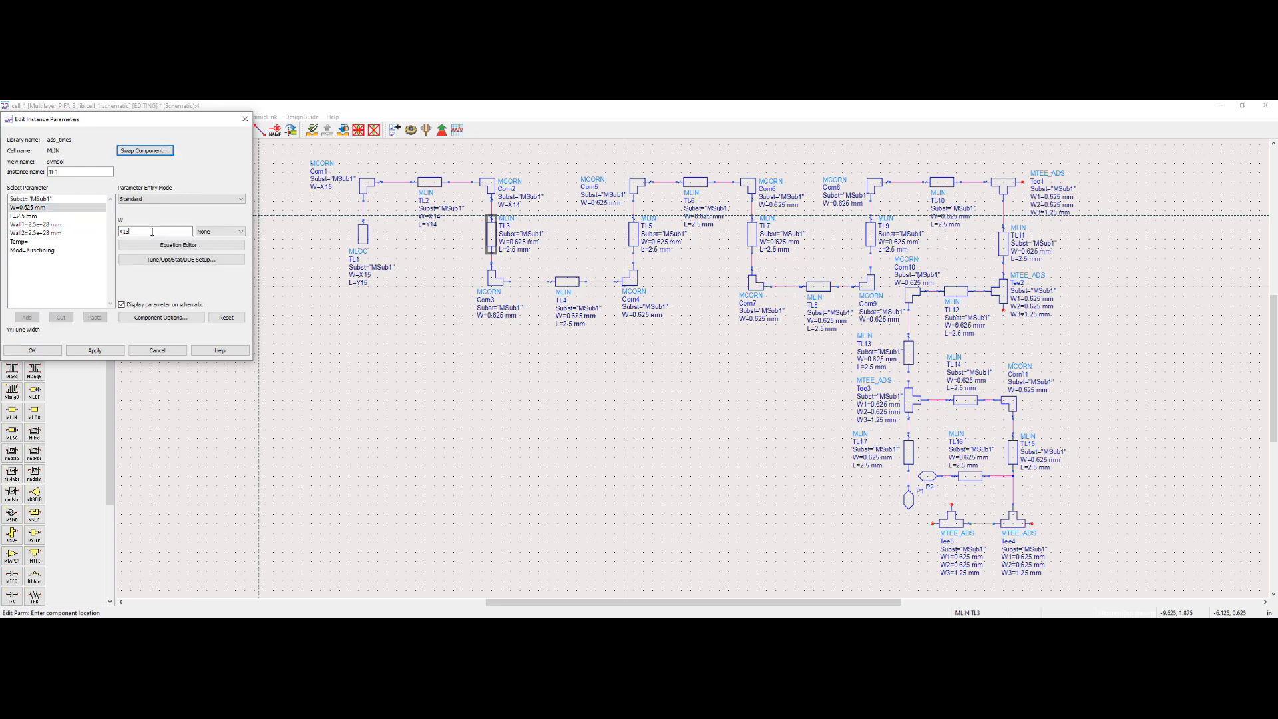
key(Return)
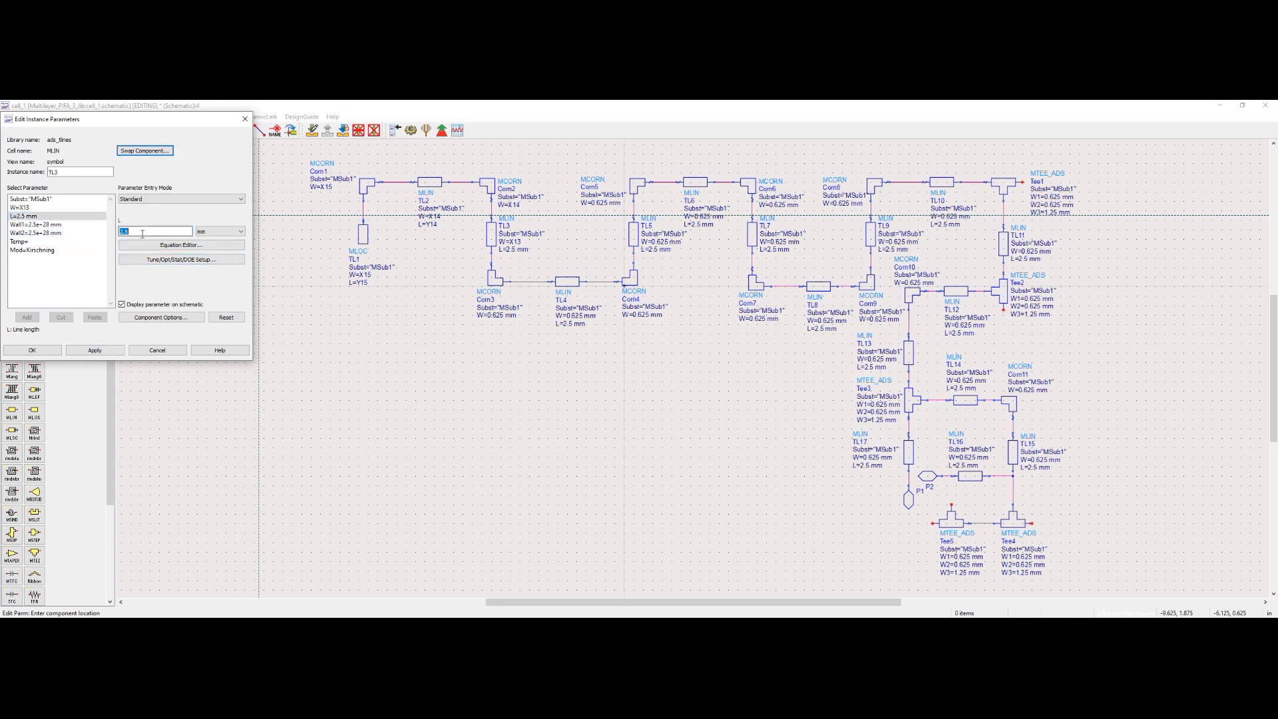
click(109, 347)
click(60, 351)
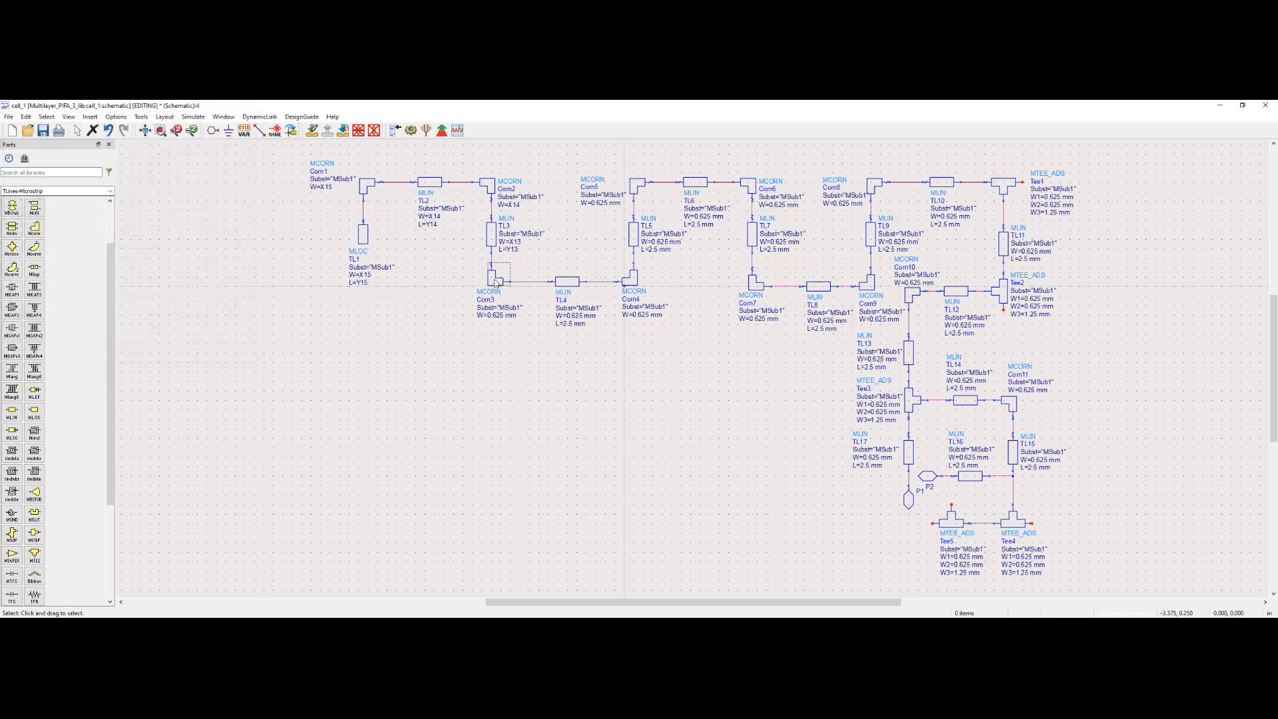
- Set the conductor width W of corner Corn3 to X13
double_click(497, 279)
click(37, 207)
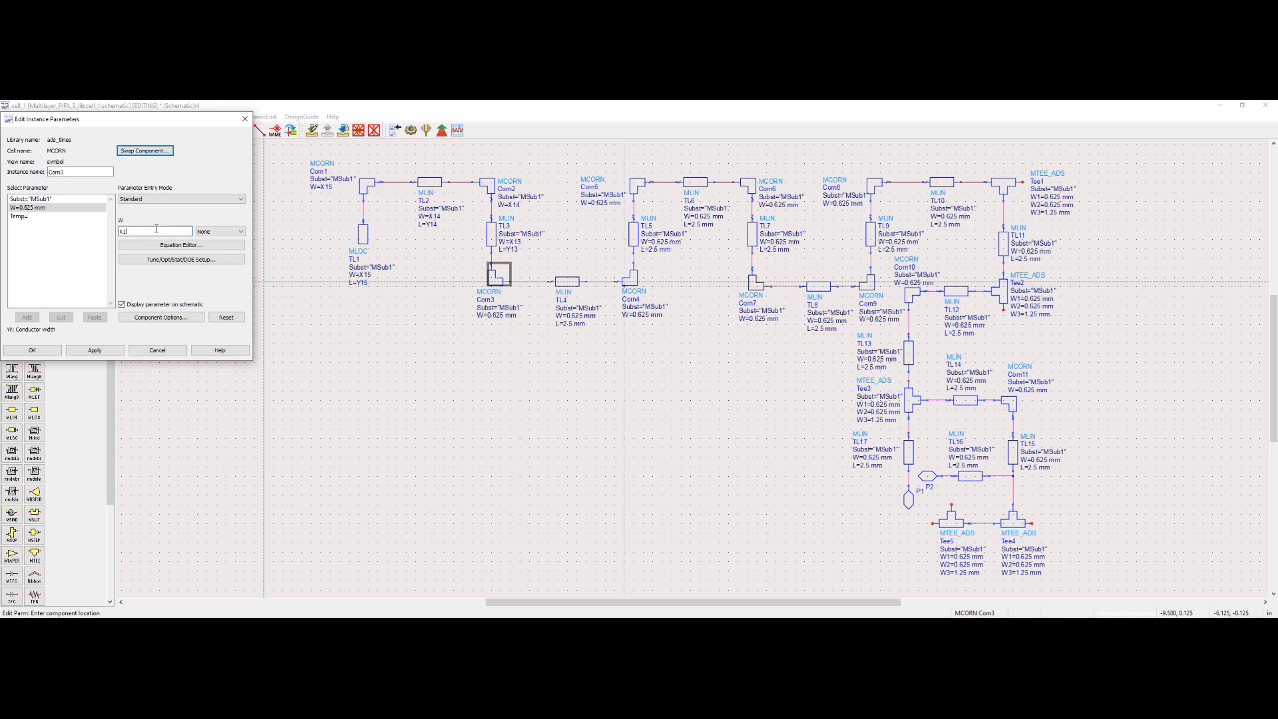
click(94, 350)
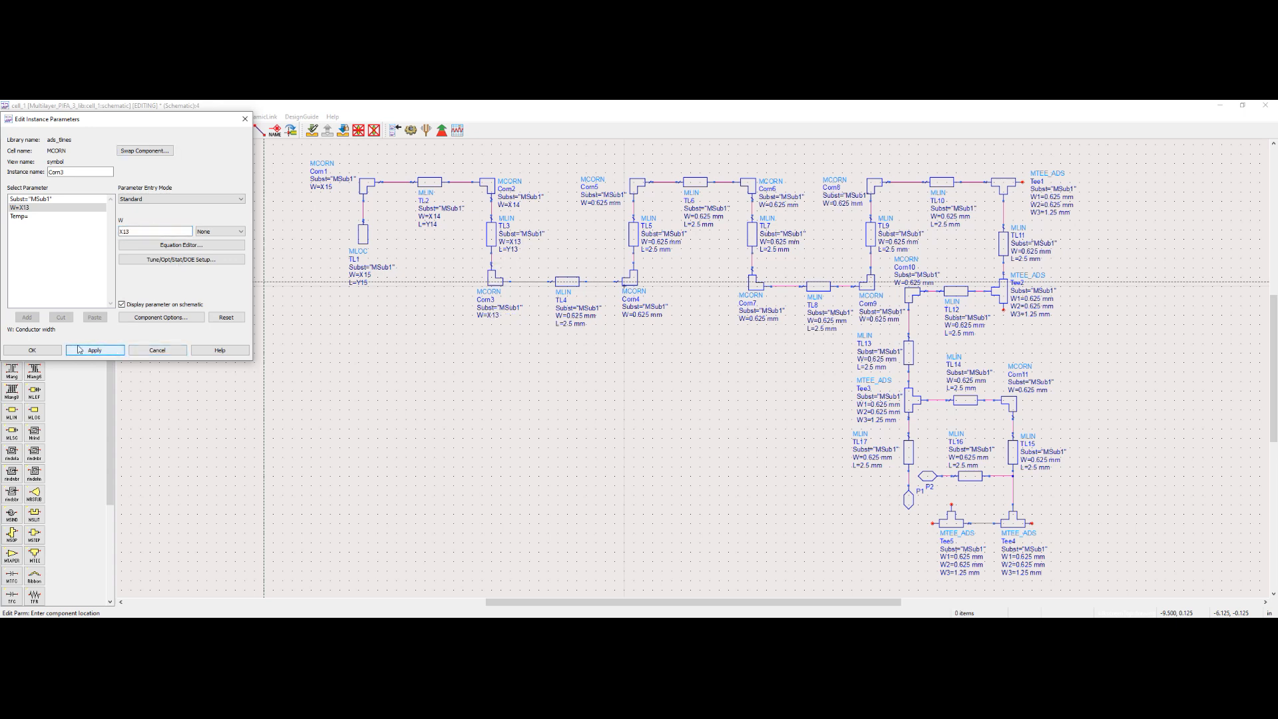
click(50, 350)
- Set line TL4's width W to X12 and its length L to Y12
double_click(562, 283)
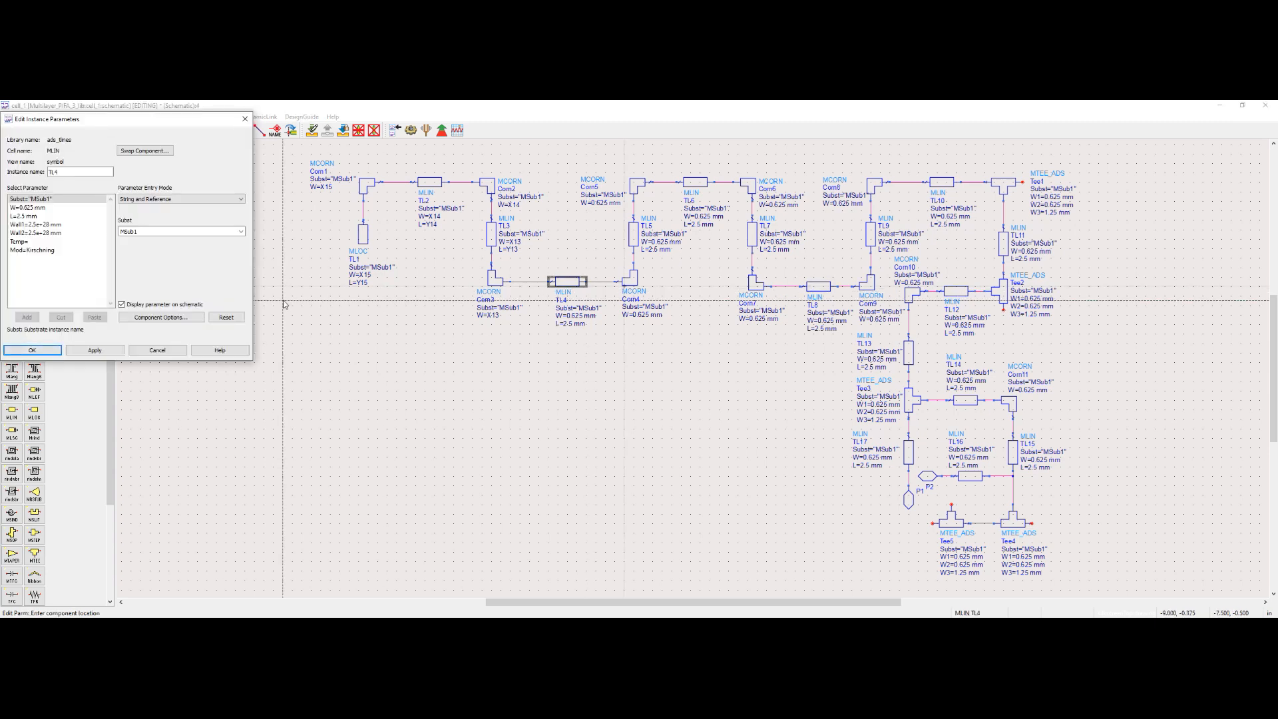
click(36, 208)
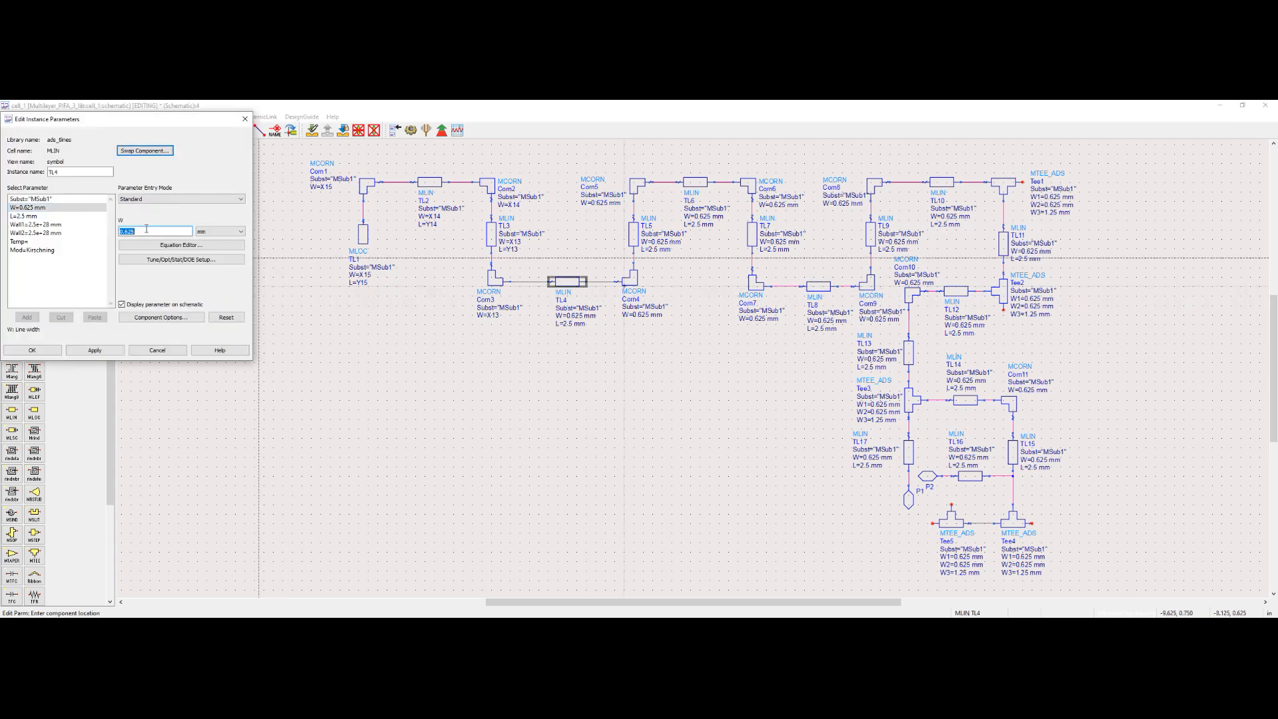
text(X12)
click(94, 350)
click(26, 216)
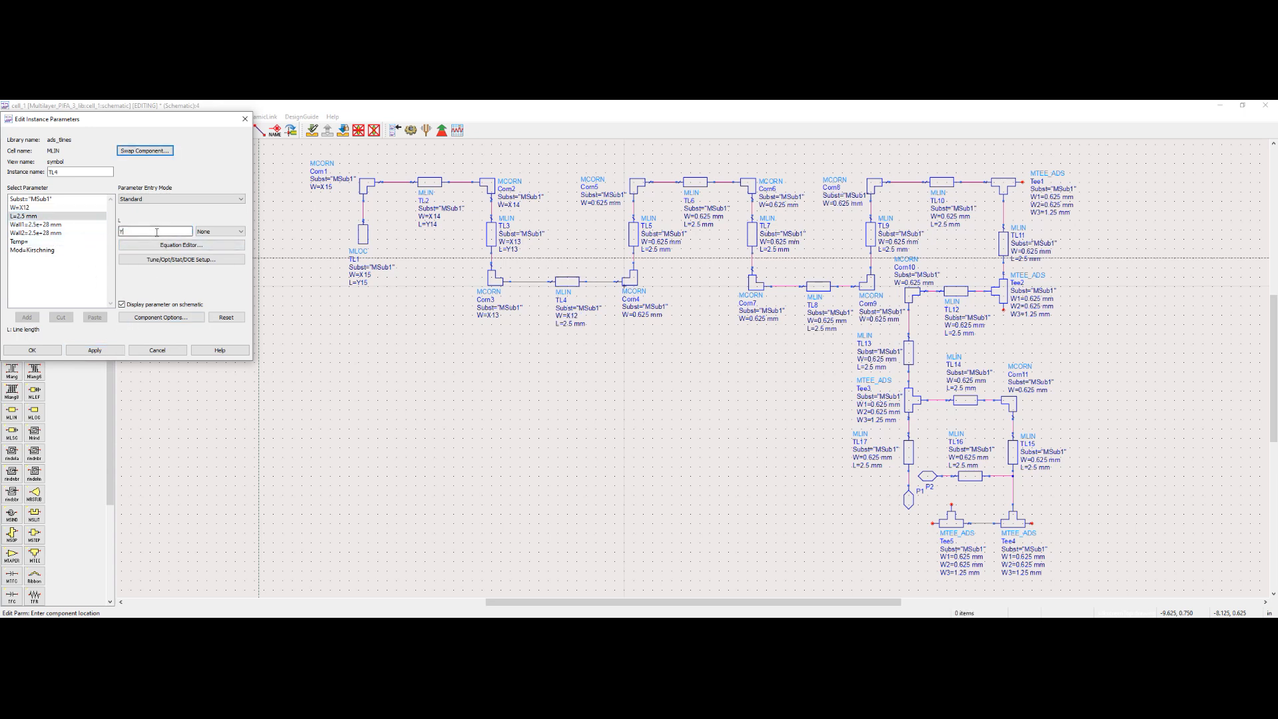
click(110, 351)
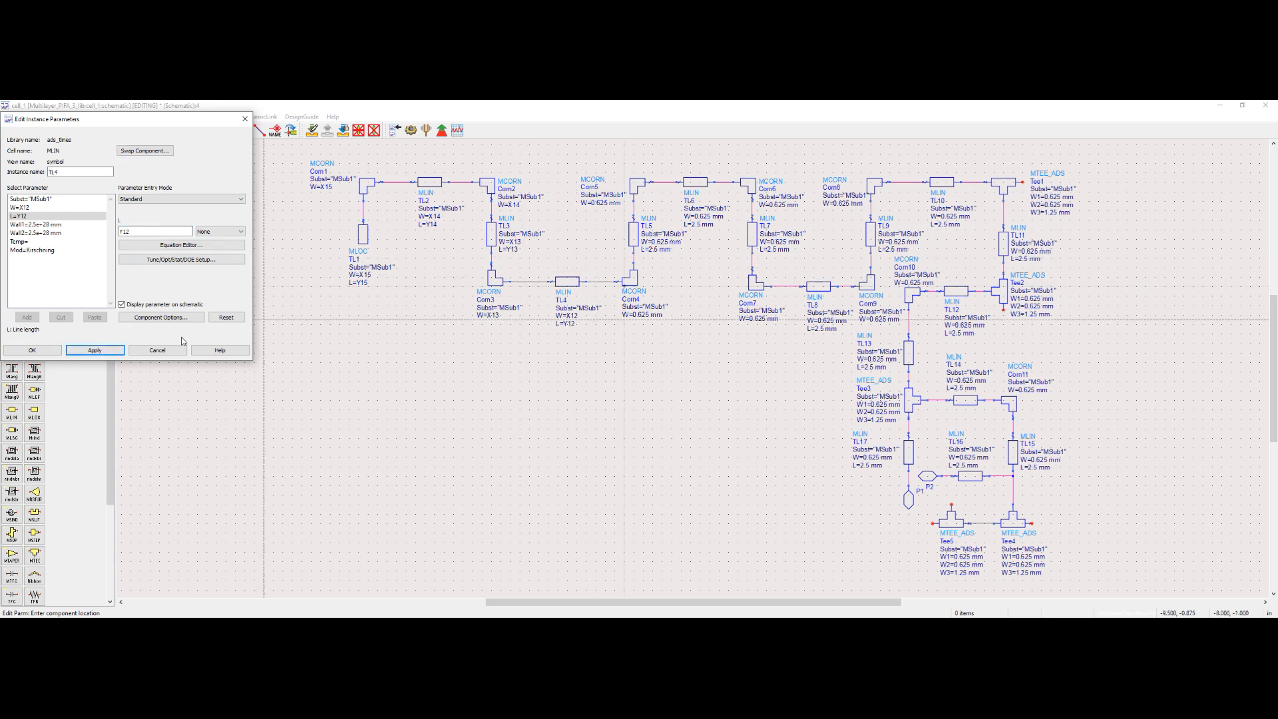
click(32, 350)
- Set the conductor width W of corner Corn4 to X12
double_click(627, 280)
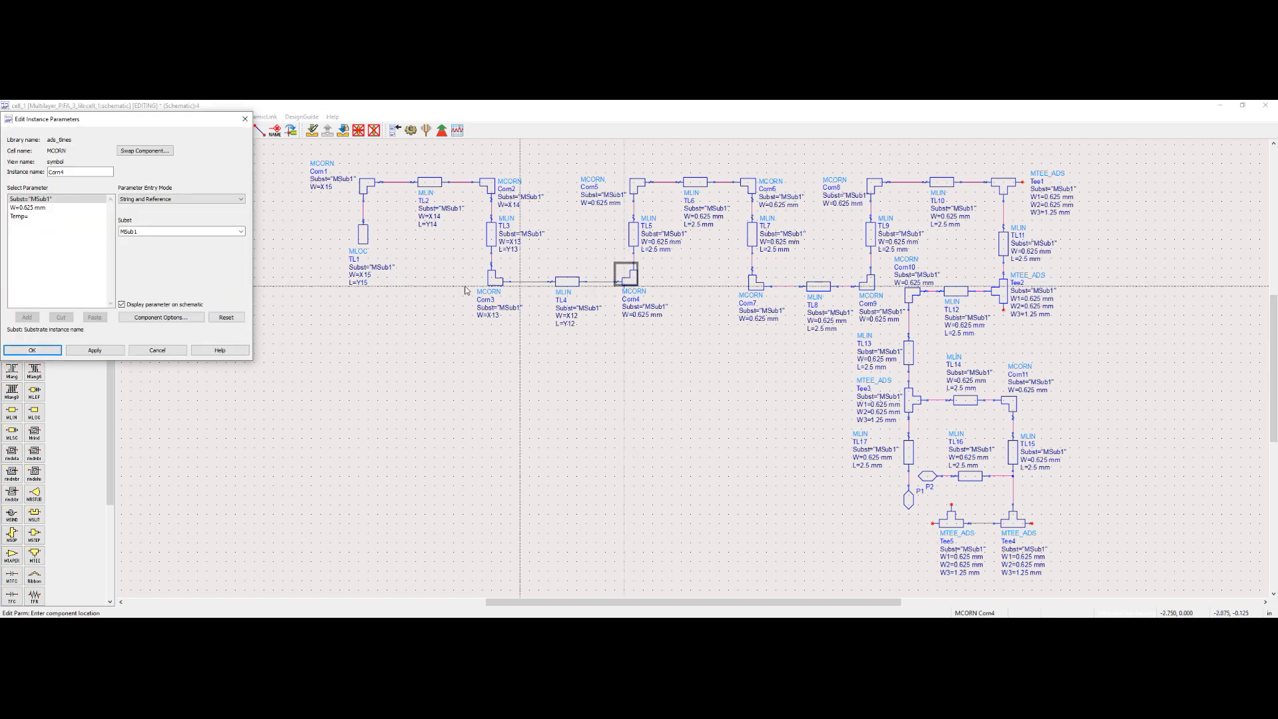
click(32, 208)
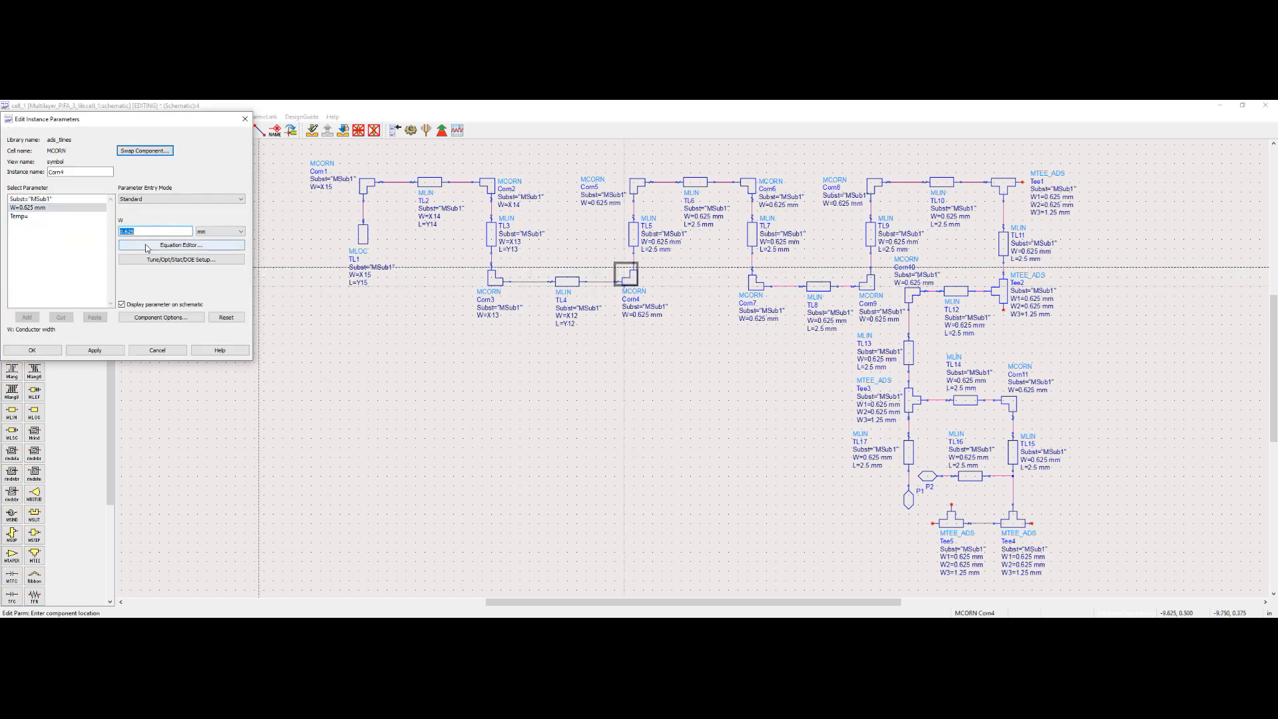
click(95, 350)
- Set line TL5's width W to X11 and its length L to Y11
click(633, 236)
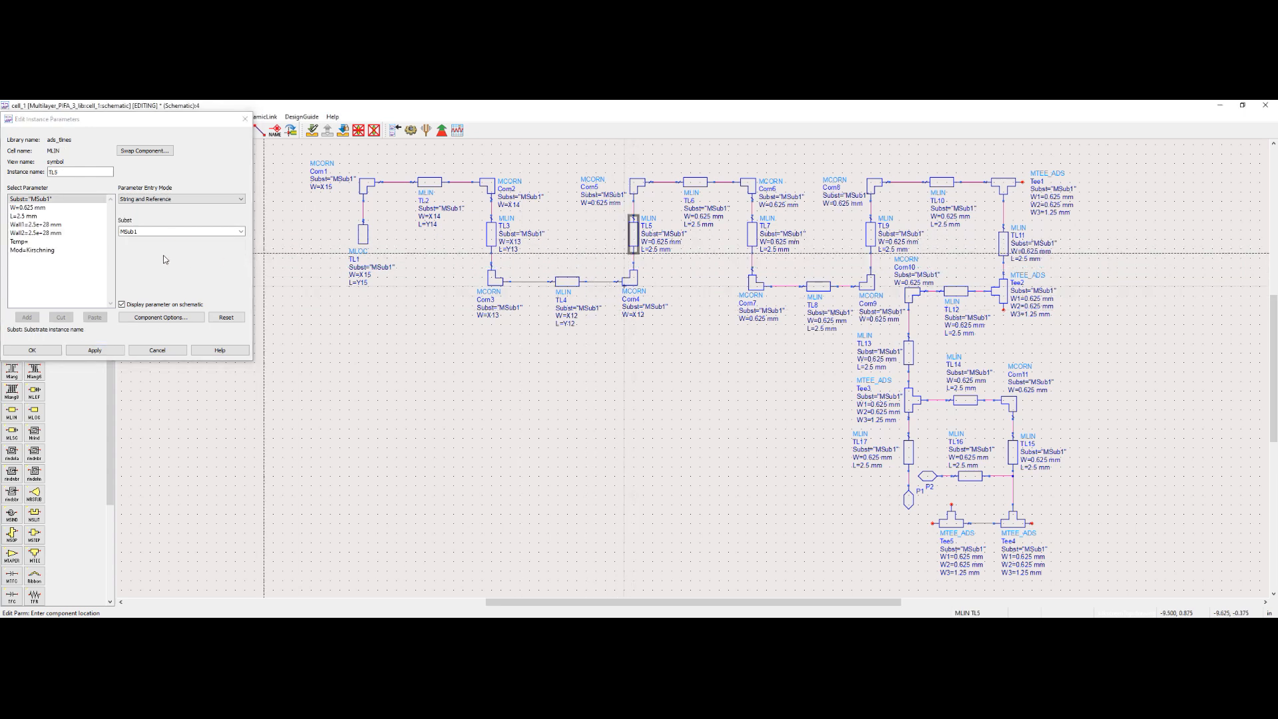
click(33, 211)
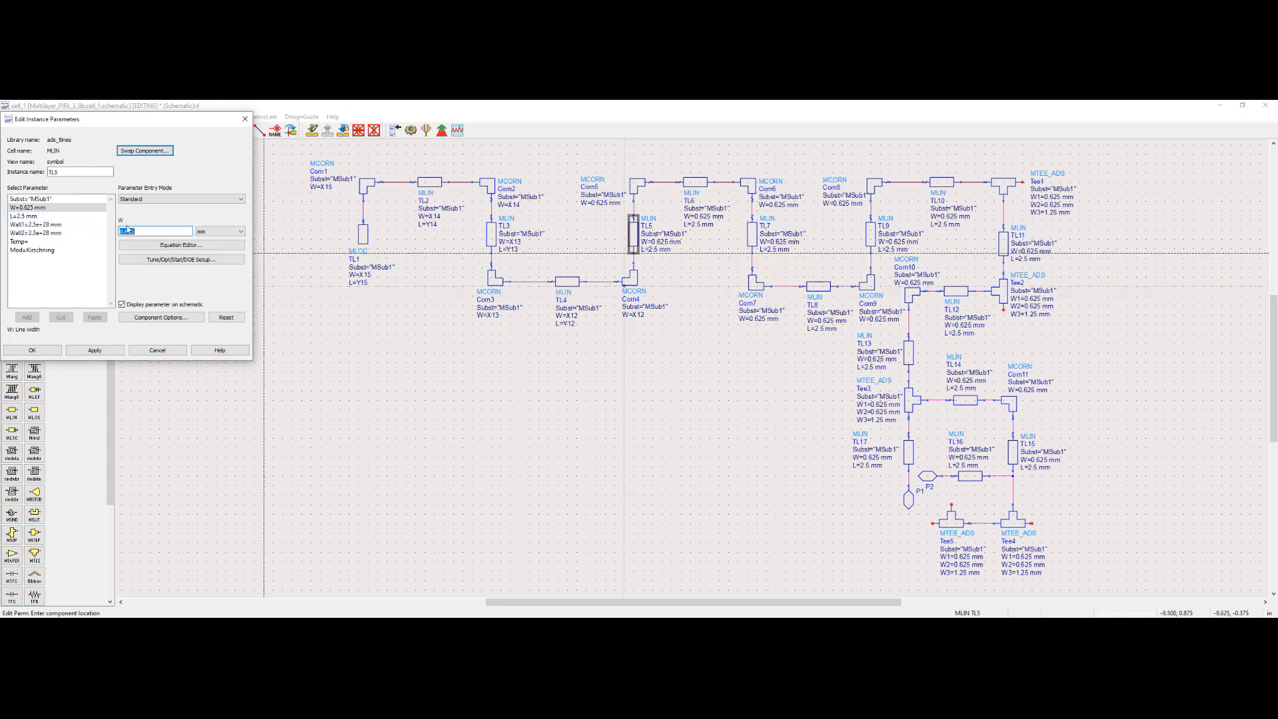
click(94, 350)
click(40, 216)
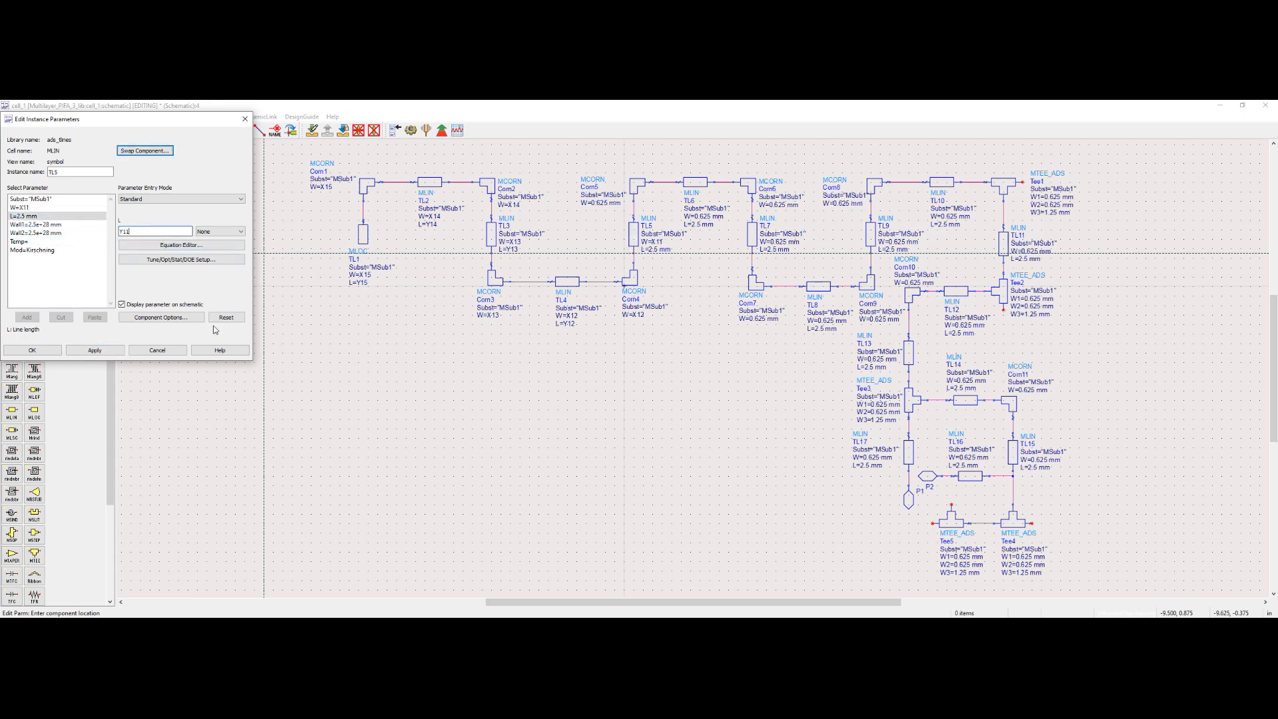
click(95, 350)
- Set the conductor width W of corner Corn5 to X11
click(639, 188)
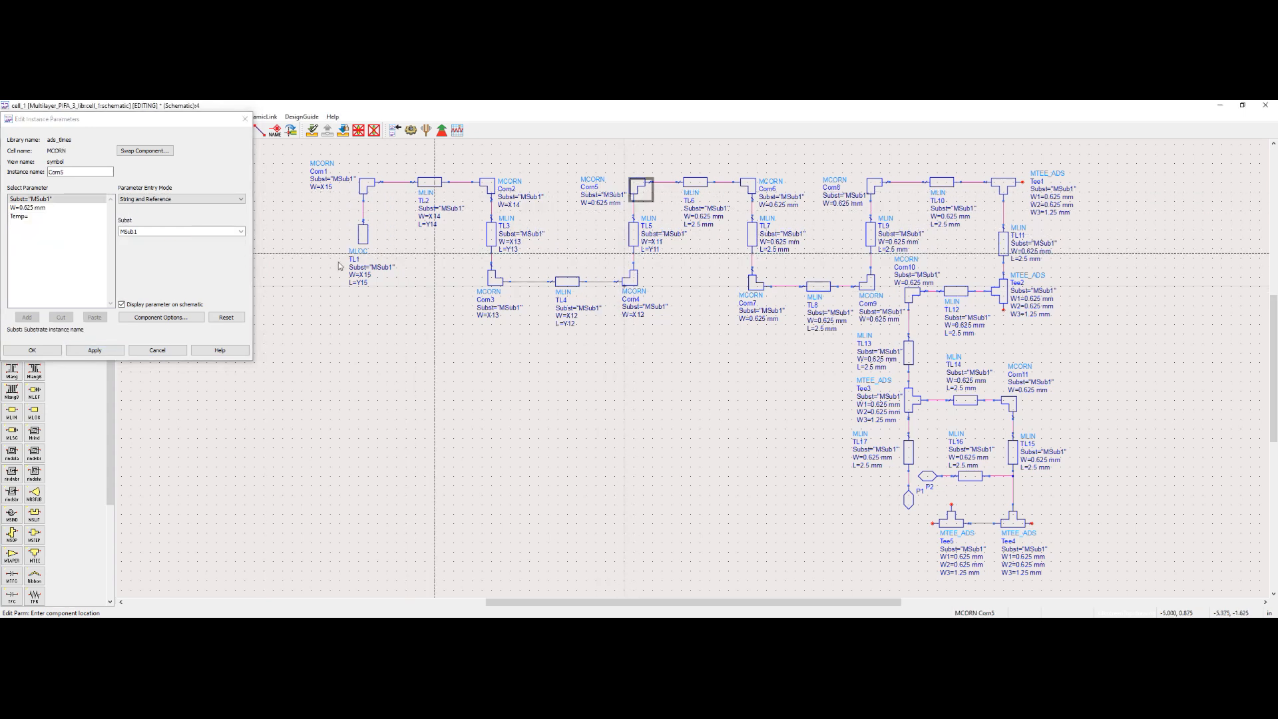
click(58, 207)
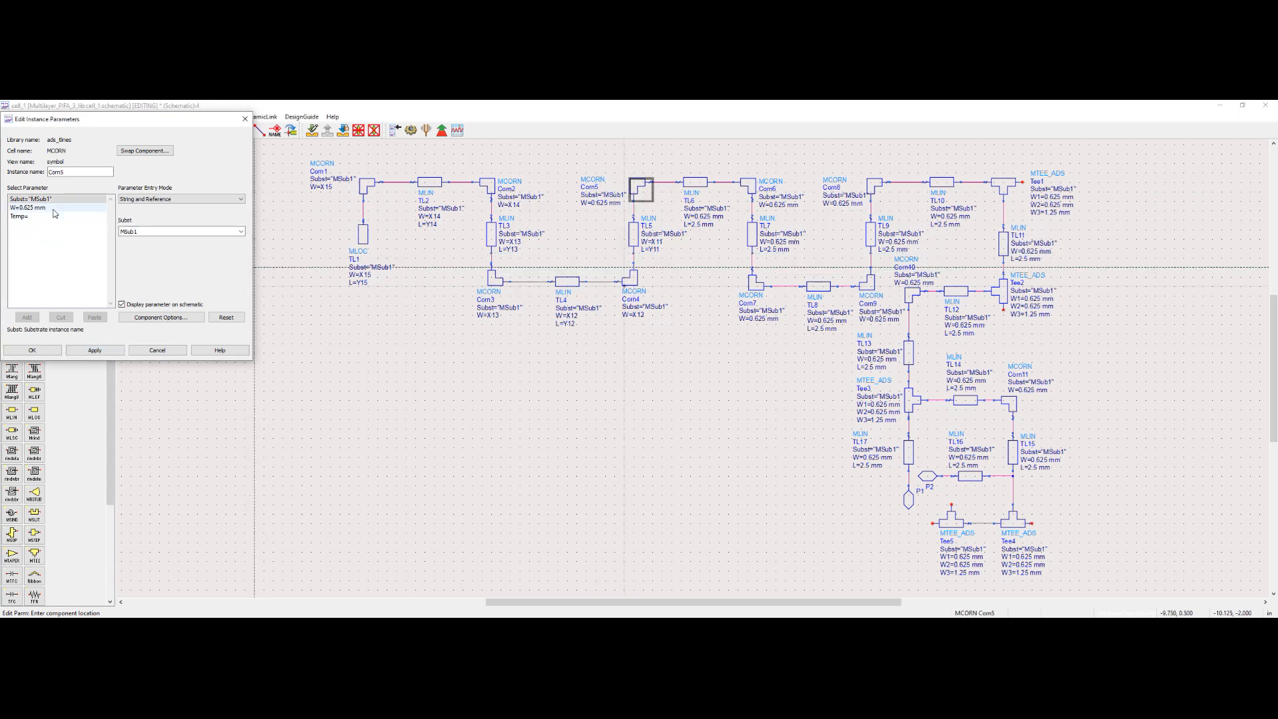
click(94, 350)
- Set line TL6's width W to X10 and its length L to Y10
click(693, 184)
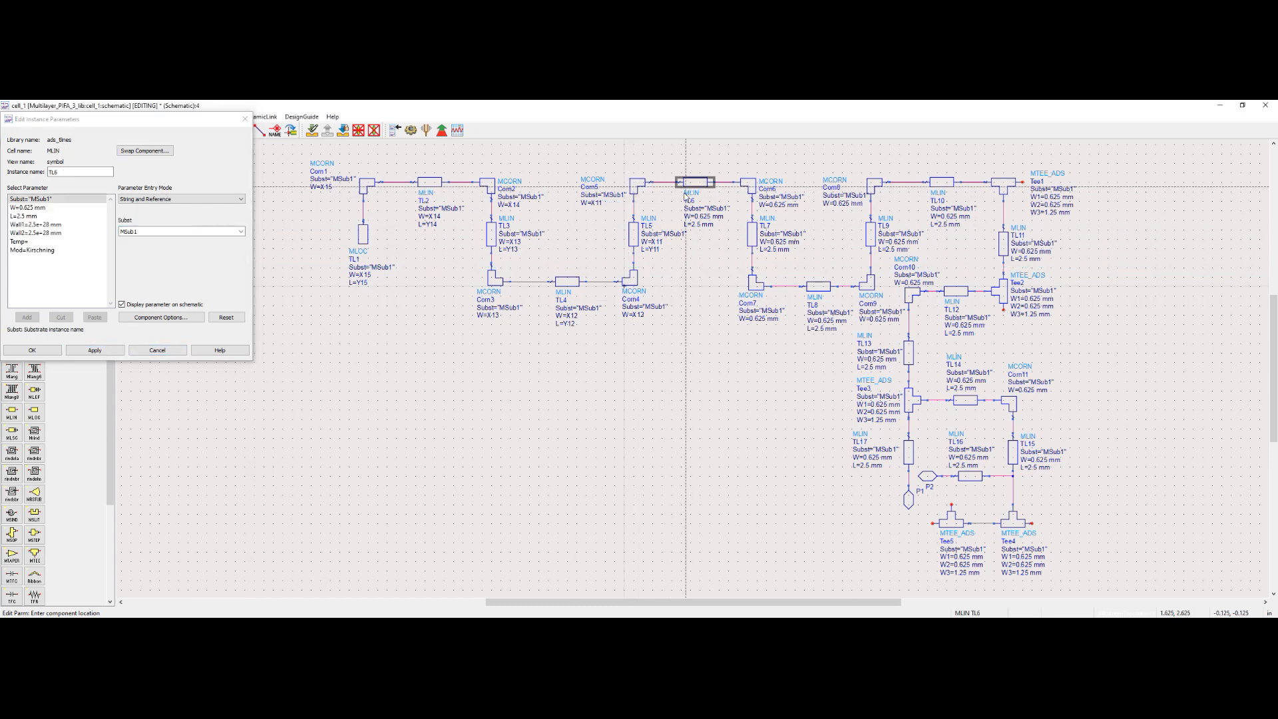
click(73, 208)
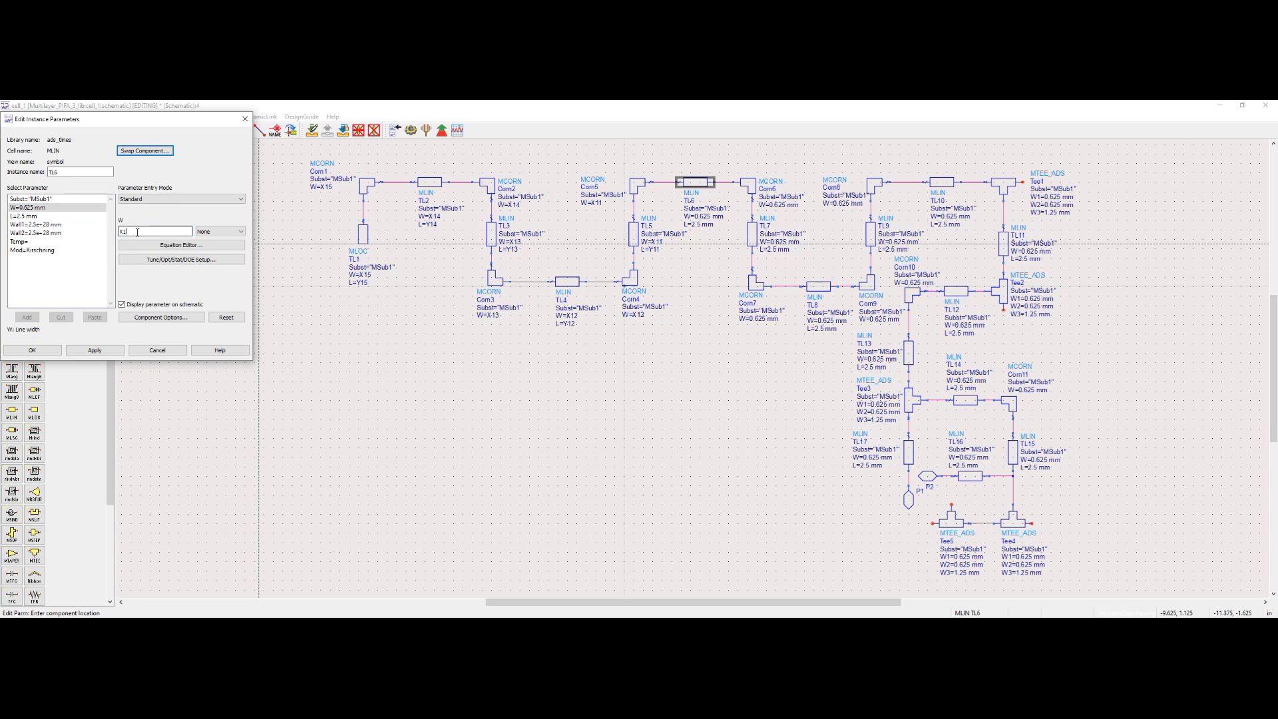
click(110, 350)
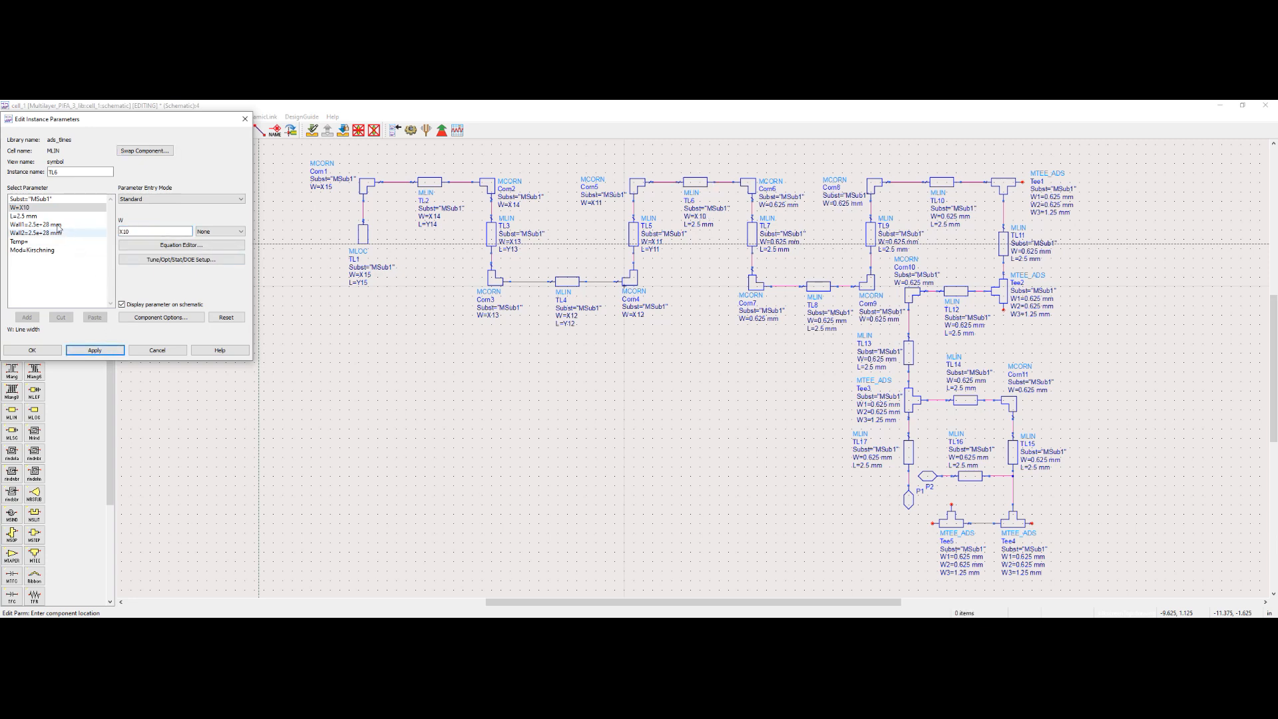
click(59, 216)
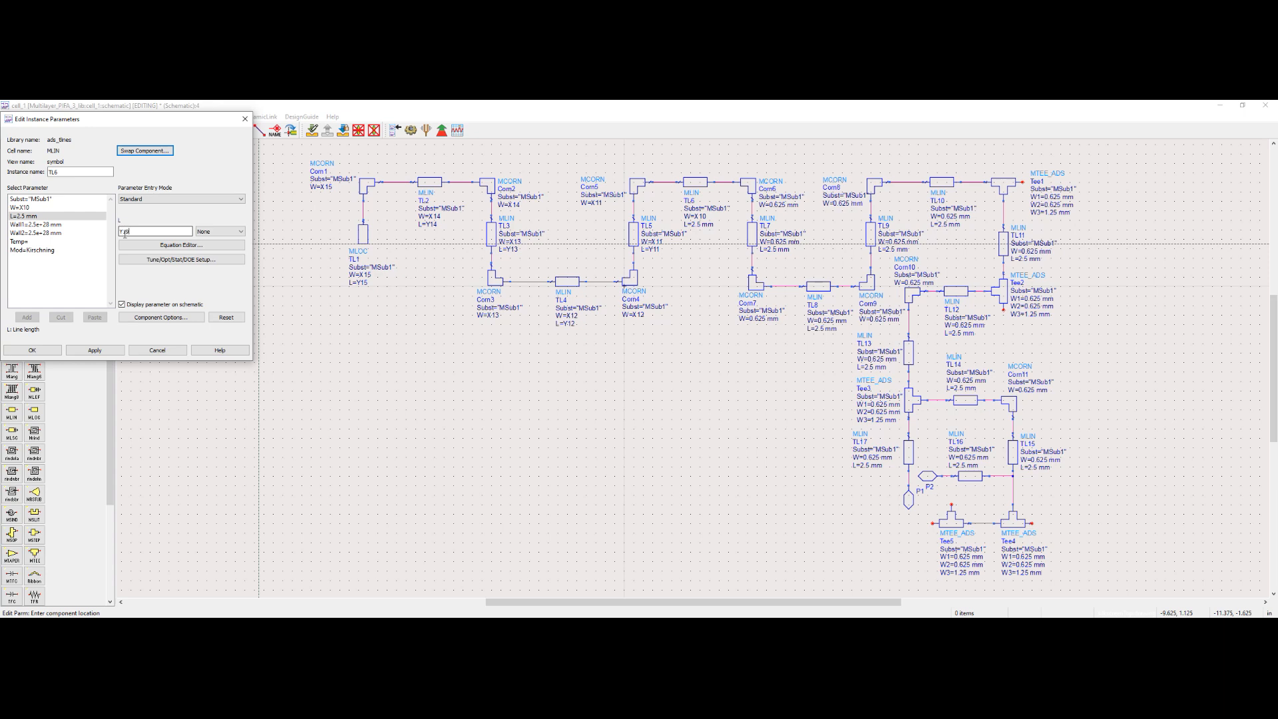
text(Y10)
click(95, 350)
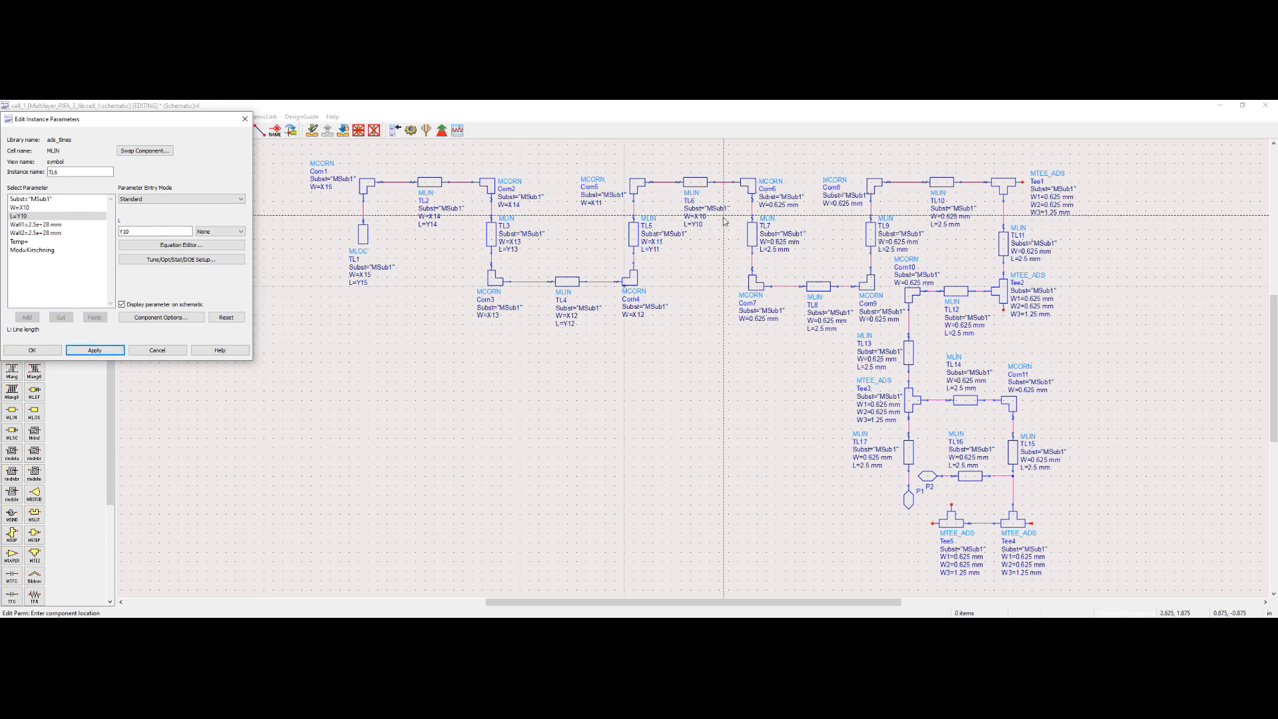
- Set the conductor width W of corner Corn6 to X10
click(751, 189)
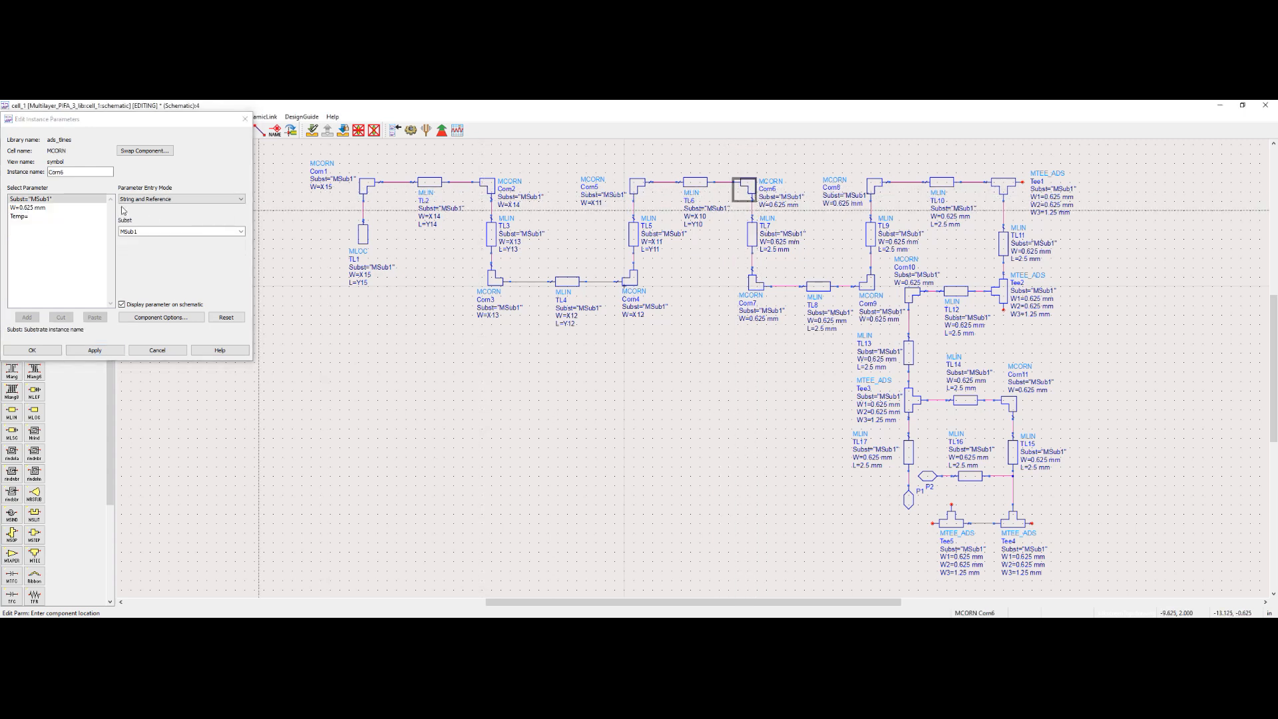
click(30, 207)
text(X10)
click(95, 350)
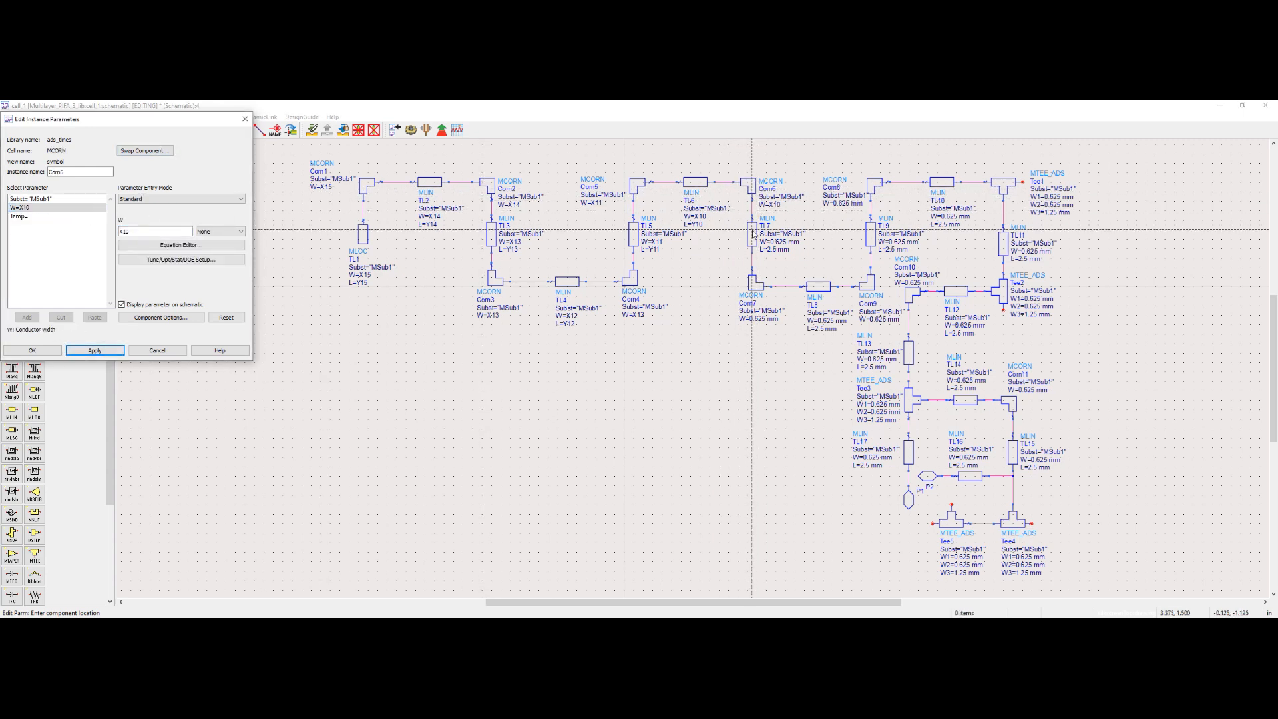
- Set line TL7's width W to X9 and length L to Y9, and corner Corn7's width W to X9
click(751, 235)
click(30, 207)
text(X9)
click(94, 350)
click(30, 216)
click(95, 350)
- Set line TL8's width W to X8 and its length L to Y8
click(818, 286)
click(50, 207)
text(x8)
click(50, 217)
text(y8)
click(95, 350)
- Set corner Corn9's width W to X8, and line TL9's width W to X7 and length L to Y7
click(867, 283)
click(60, 209)
text(X7)
click(60, 217)
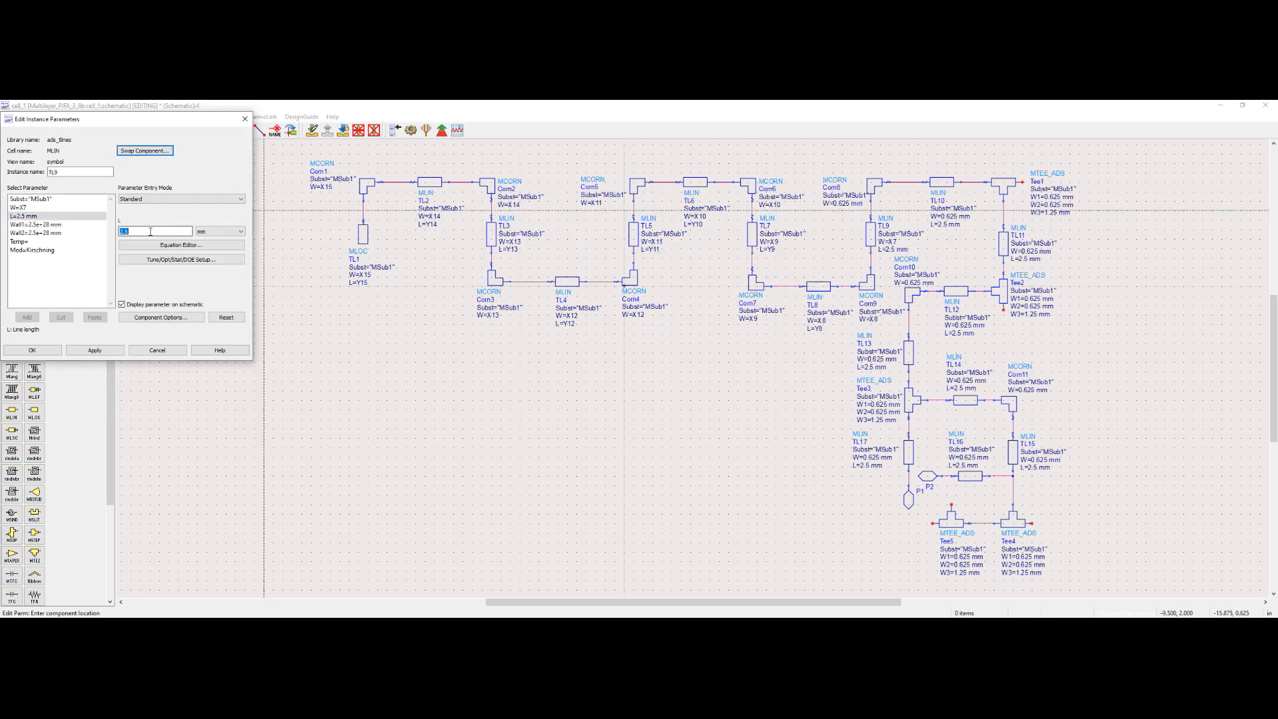
text(Y7)
click(94, 350)
- Set the conductor width W of corner Corn8 to X7
click(875, 184)
click(60, 207)
text(X7)
click(94, 350)
- Set line TL10's width W to X6 and its length L to Y6
click(60, 216)
text(Y6)
click(94, 350)
- Set the conductor widths W1, W2 and W3 of tee junction Tee1 to X5
click(1003, 185)
click(60, 208)
text(X5)
click(94, 350)
text(5)
click(94, 350)
- Set line TL11's width W to X5 and its length L to Y5
click(1003, 244)
click(50, 208)
text(X5)
click(50, 216)
text(Y5)
click(94, 350)
- Set the conductor widths W1, W2 and W3 of tee junction Tee2 to X5
text(X5)
click(50, 216)
text(X5)
click(50, 224)
text(X5)
click(94, 350)
- Set line TL12's width W to X4 and length L to Y4, and corner Corn10's width W to X4
click(955, 291)
click(50, 208)
click(28, 207)
double_click(135, 231)
text(X4)
click(95, 350)
- Set line TL13's width W to X3 and length L to Y3, and tee Tee3's widths W1 and W2 to X3
click(908, 352)
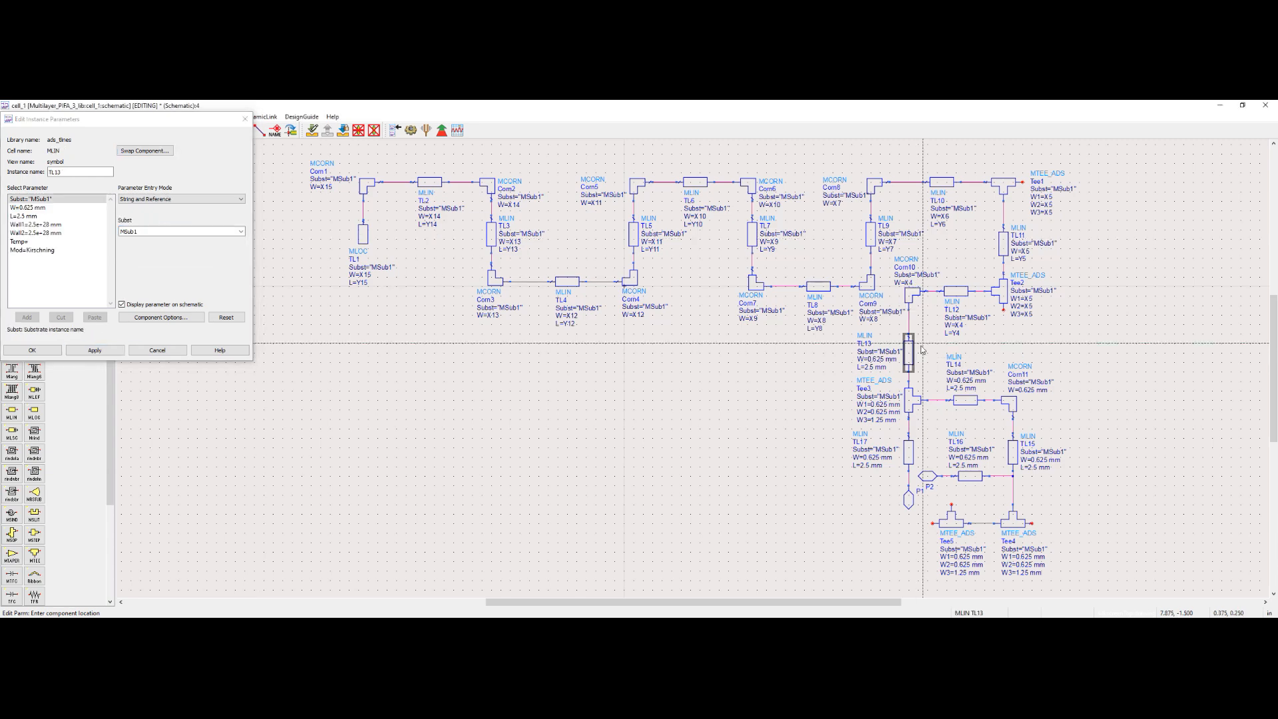
click(28, 207)
double_click(135, 231)
text(X3X3)
click(101, 351)
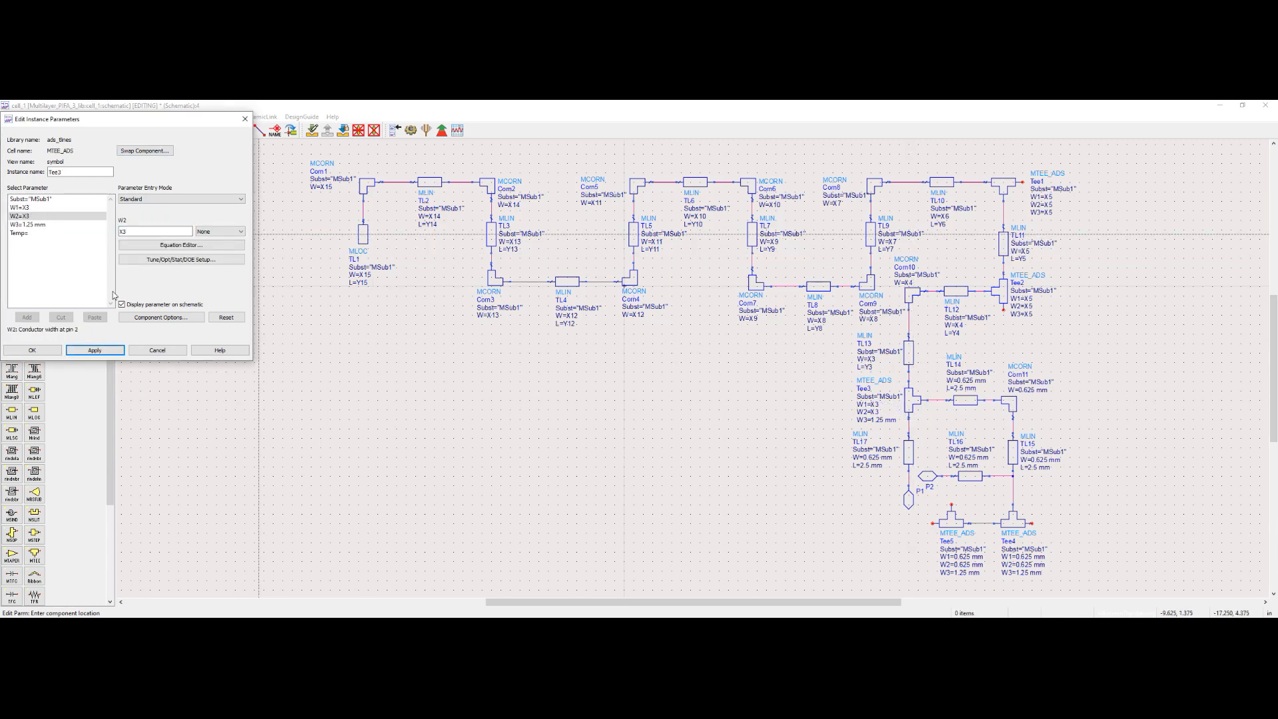
- Set the conductor width W3 of tee junction Tee3 to X1
click(28, 225)
double_click(135, 232)
text(X1)
click(101, 351)
- Set line TL14's width W to X2 and its length L to Y2
click(965, 400)
click(28, 208)
click(102, 352)
- Set the conductor width W of corner Corn11 to X1
click(1009, 403)
click(28, 207)
text(X1)
click(95, 350)
- Set line TL15's width W to X1 and its length L to Y1
click(1012, 452)
click(28, 207)
text(X1)
- Set line TL16's width W to 1 mil and its length L to the expression Y2+(X1/2)+(X3/2)
click(970, 476)
click(28, 208)
double_click(136, 231)
text(1)
click(219, 232)
click(28, 216)
double_click(137, 233)
text(Y2+(X1/2)+(X3+2)/2)
click(94, 350)
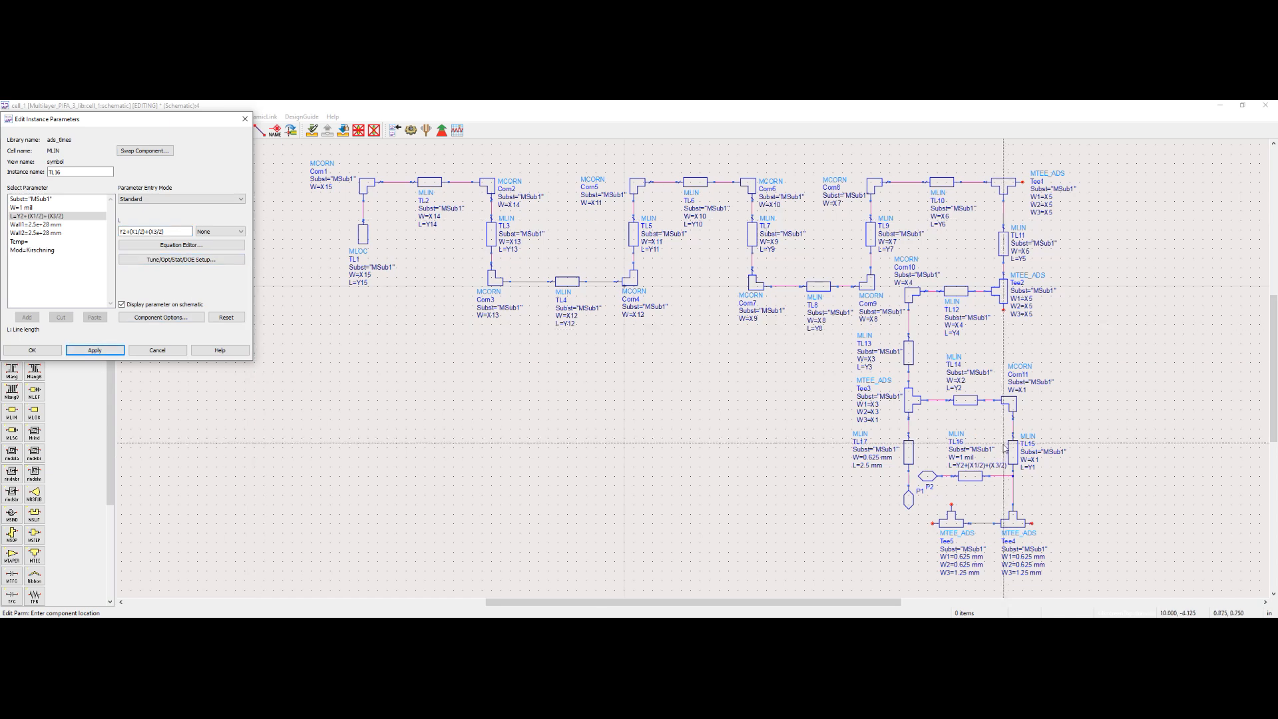
- Set line TL17's W to X16 and L to Y1, and tee Tee5's W1 and W2 to 3346 mil and W3 to 2200 mil
scroll(929, 513, up, 3)
click(655, 248)
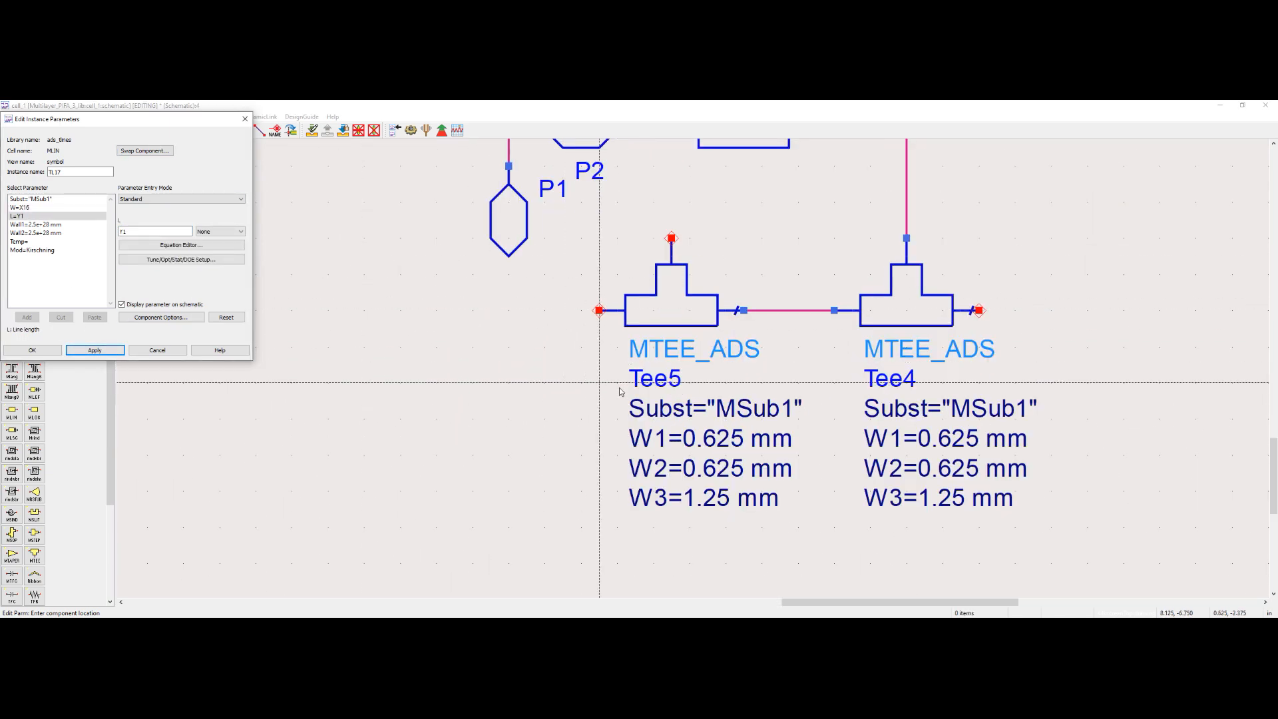
click(667, 308)
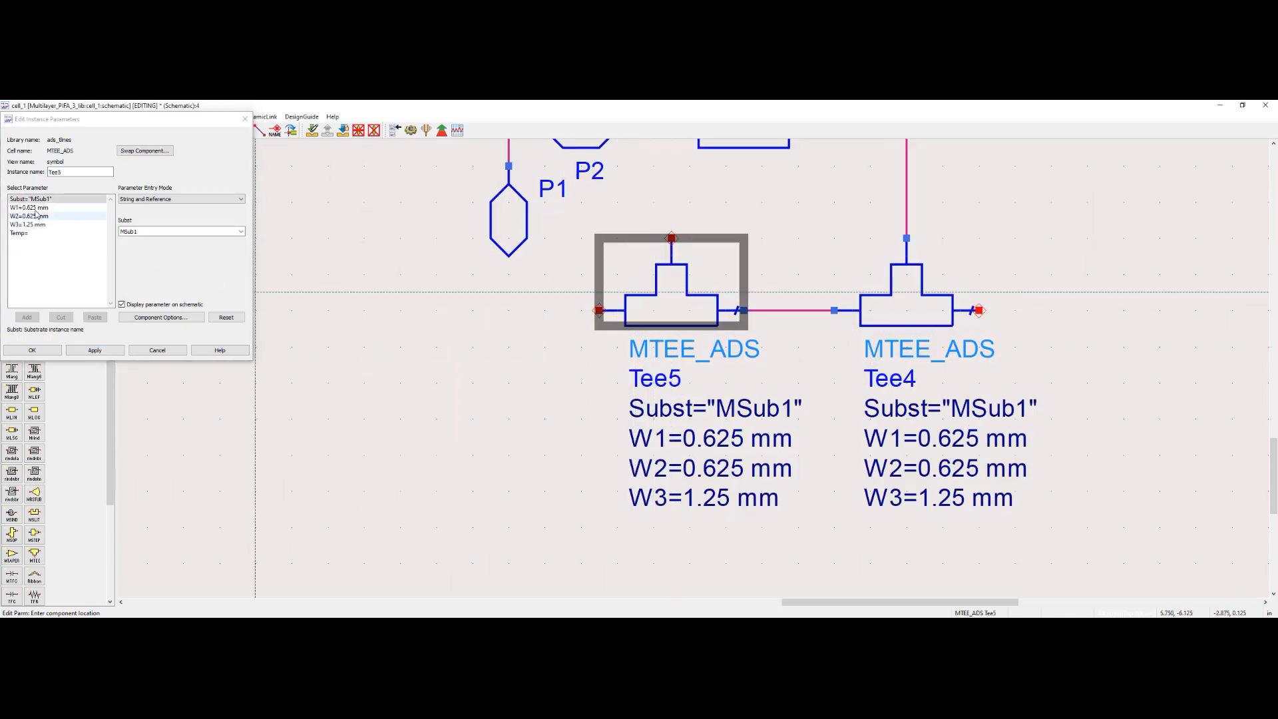
click(220, 231)
click(201, 271)
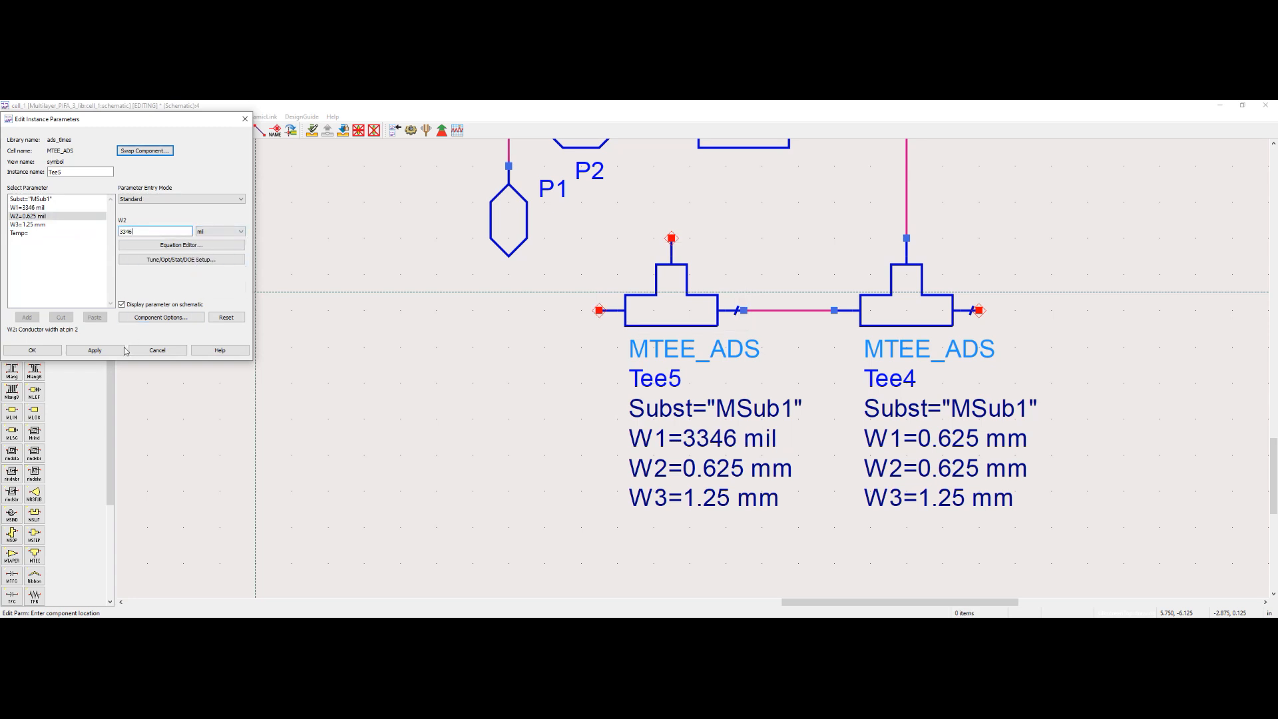
text(3346)
click(100, 350)
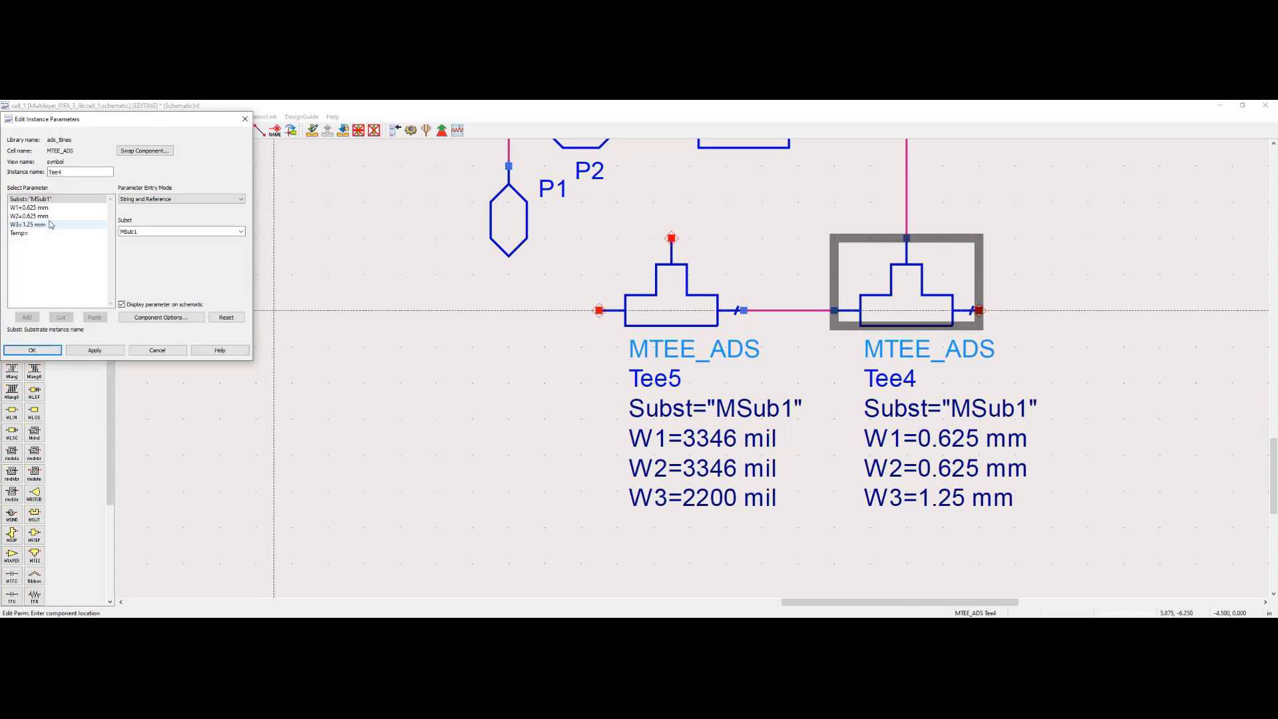
- Set tee Tee4's widths W1 and W2 to 3346 mil and W3 to X1, and save the schematic
click(44, 208)
click(228, 232)
click(202, 272)
click(97, 350)
click(213, 231)
click(203, 271)
text(3346)
click(100, 350)
text(x1)
click(94, 350)
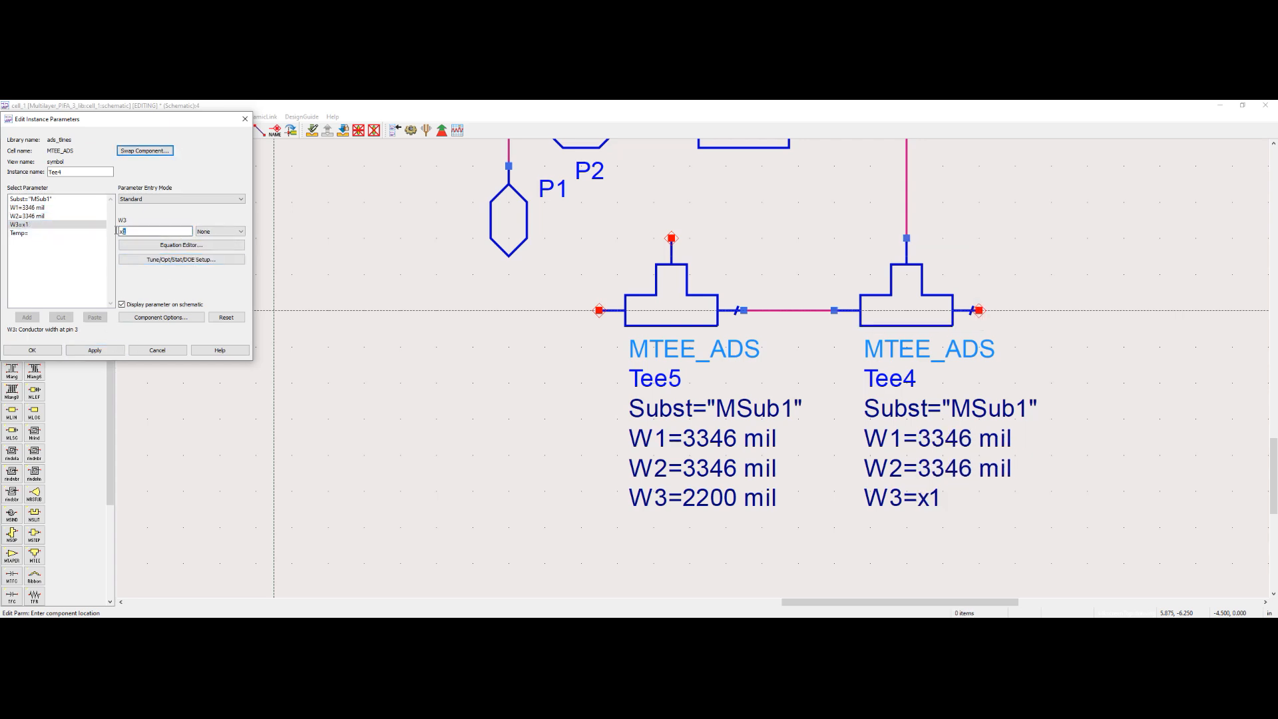
text(X1)
click(32, 350)
click(144, 130)
key(ctrl+s)
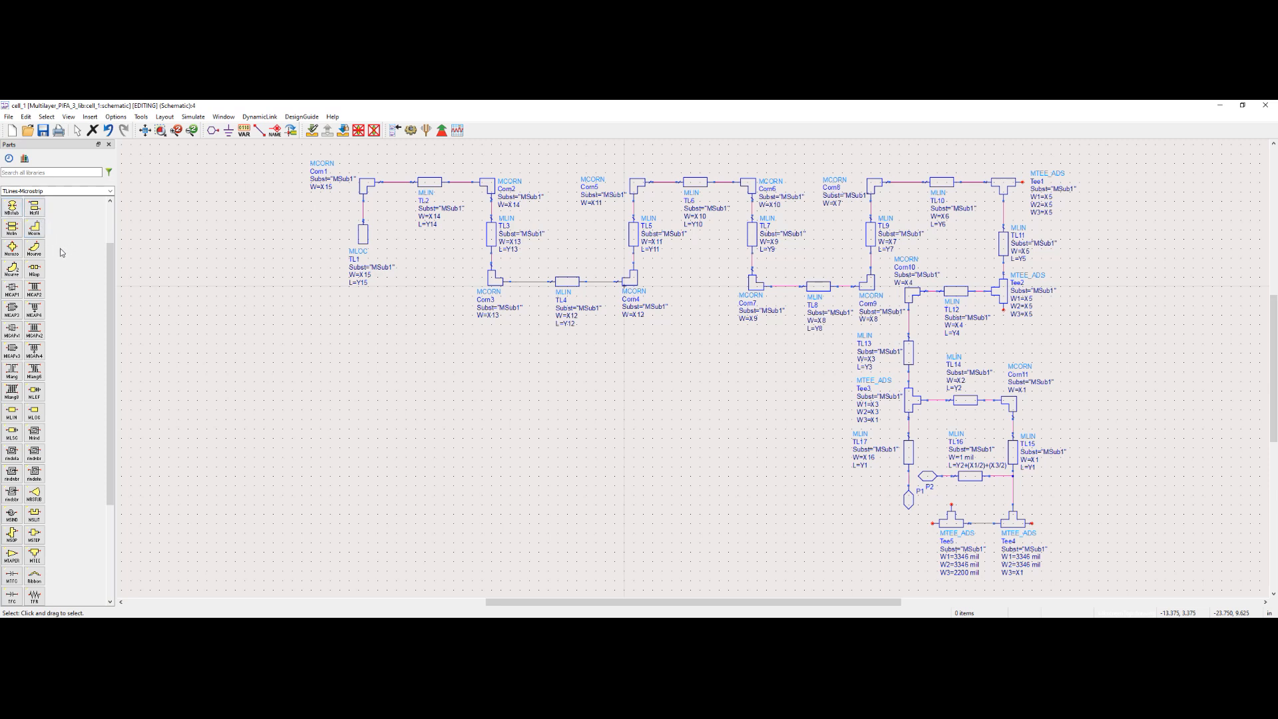
- Place four MSub substrate definitions in a row in the empty area below the meandered line
scroll(60, 249, up, 3)
click(12, 207)
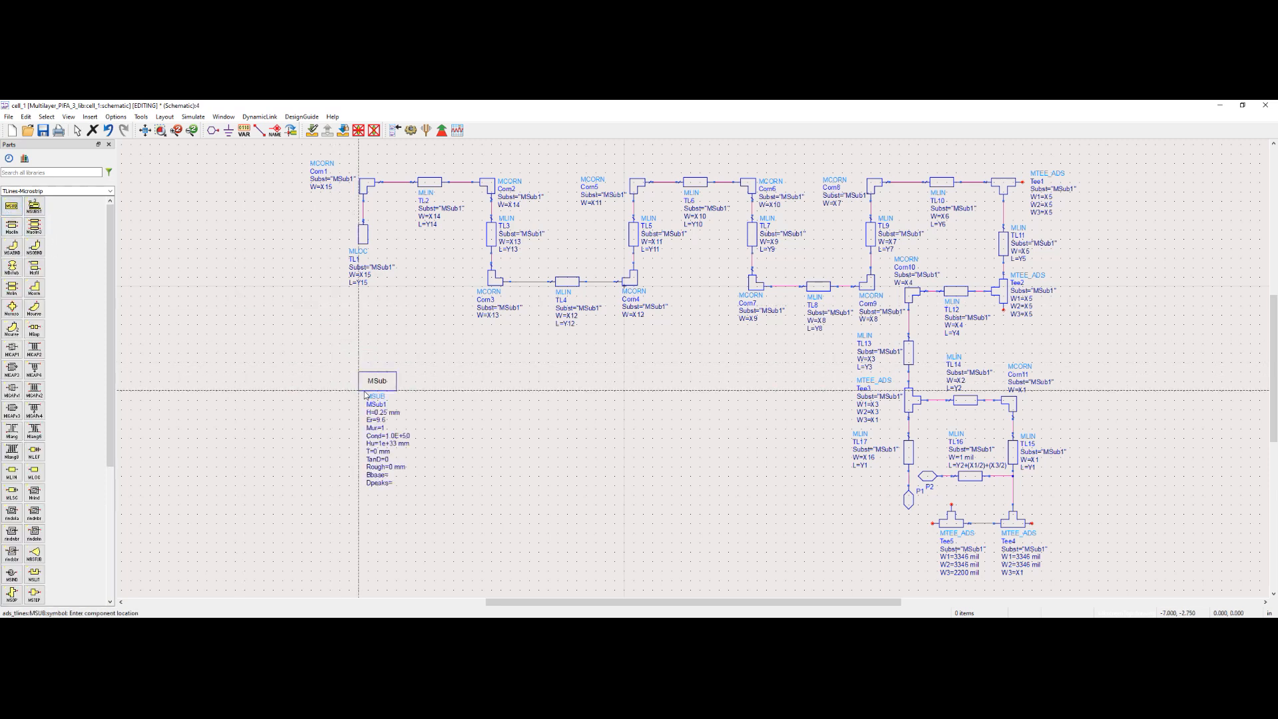
click(471, 389)
click(566, 390)
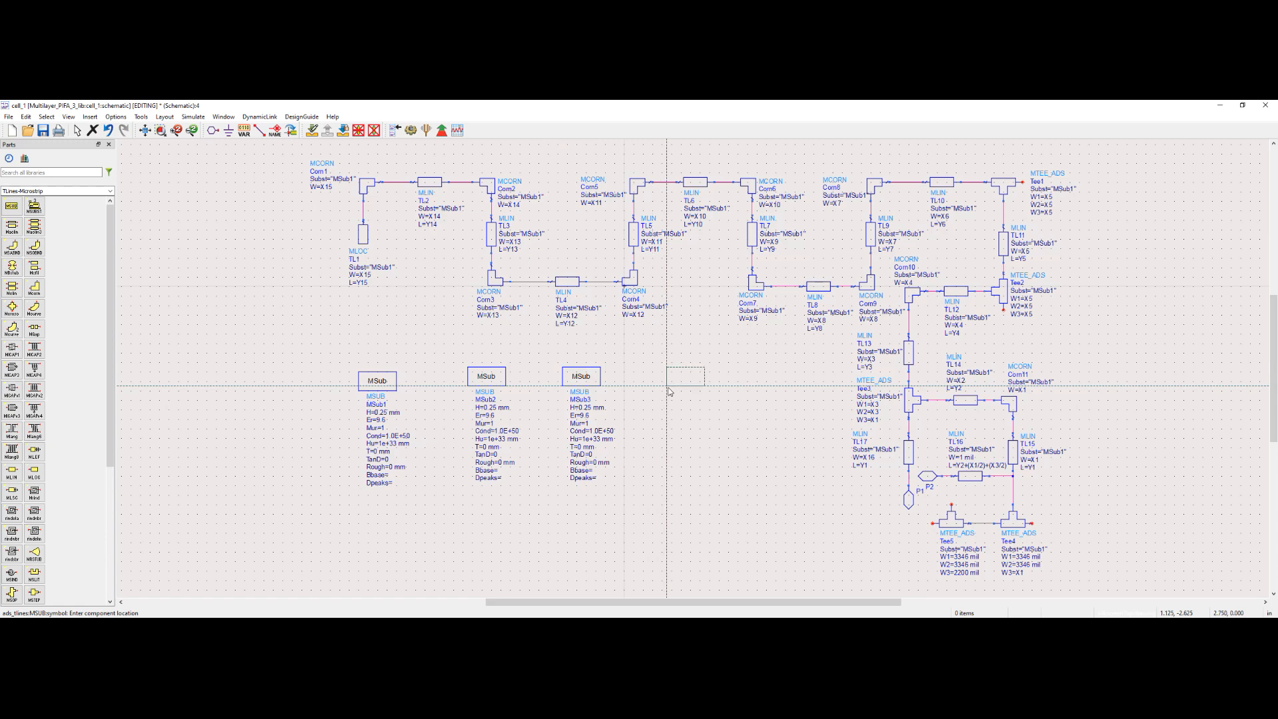
click(668, 388)
right_click(460, 331)
click(490, 344)
- Move the four MSub blocks together towards the feed section, and shift MSub1 slightly closer to MSub2
drag(318, 339, 736, 403)
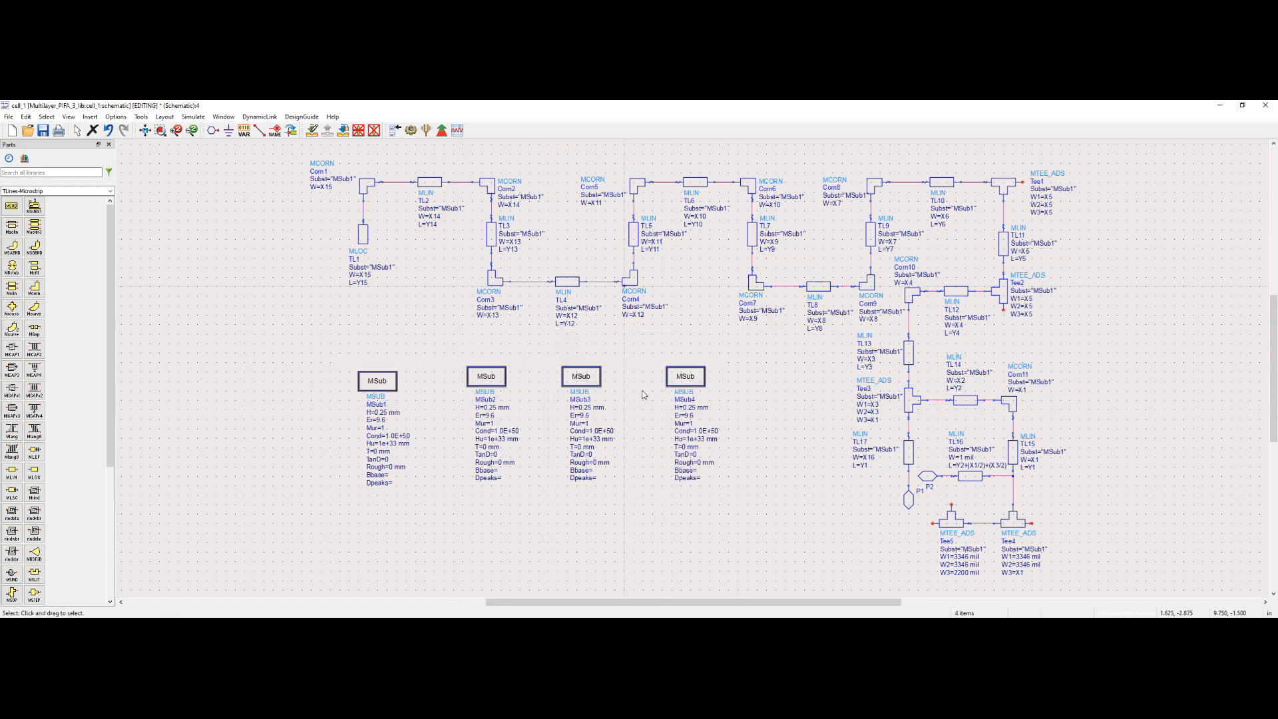
drag(501, 374, 582, 373)
click(502, 356)
drag(465, 385, 473, 376)
click(515, 371)
- Display the Cond1 layer parameter on the schematic for substrates MSub1 and MSub2
scroll(619, 460, up, 2)
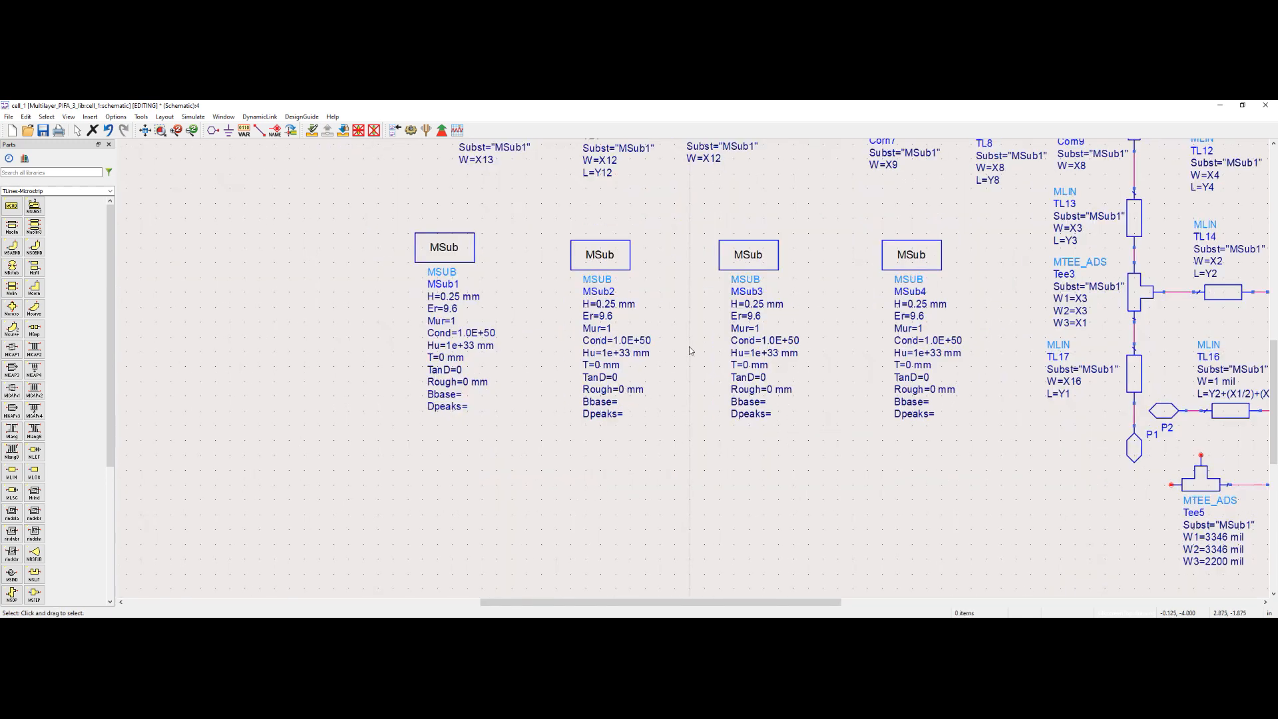
scroll(689, 347, up, 1)
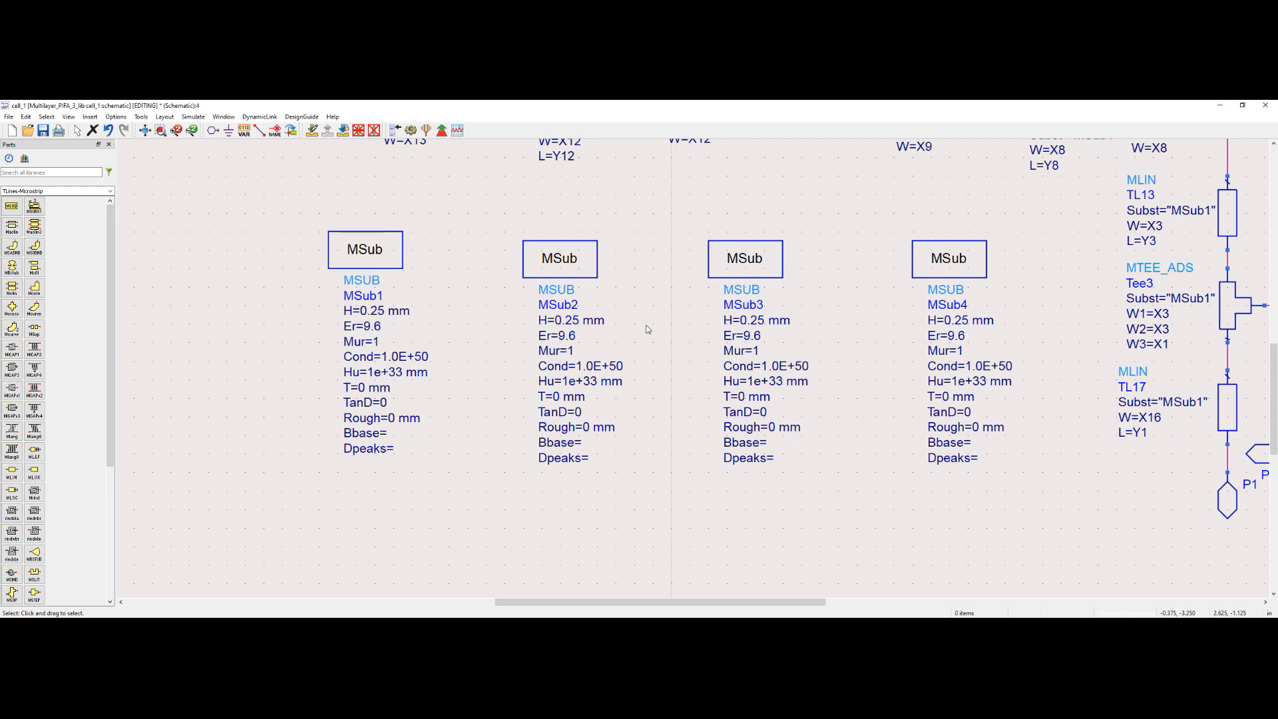
double_click(364, 248)
click(54, 267)
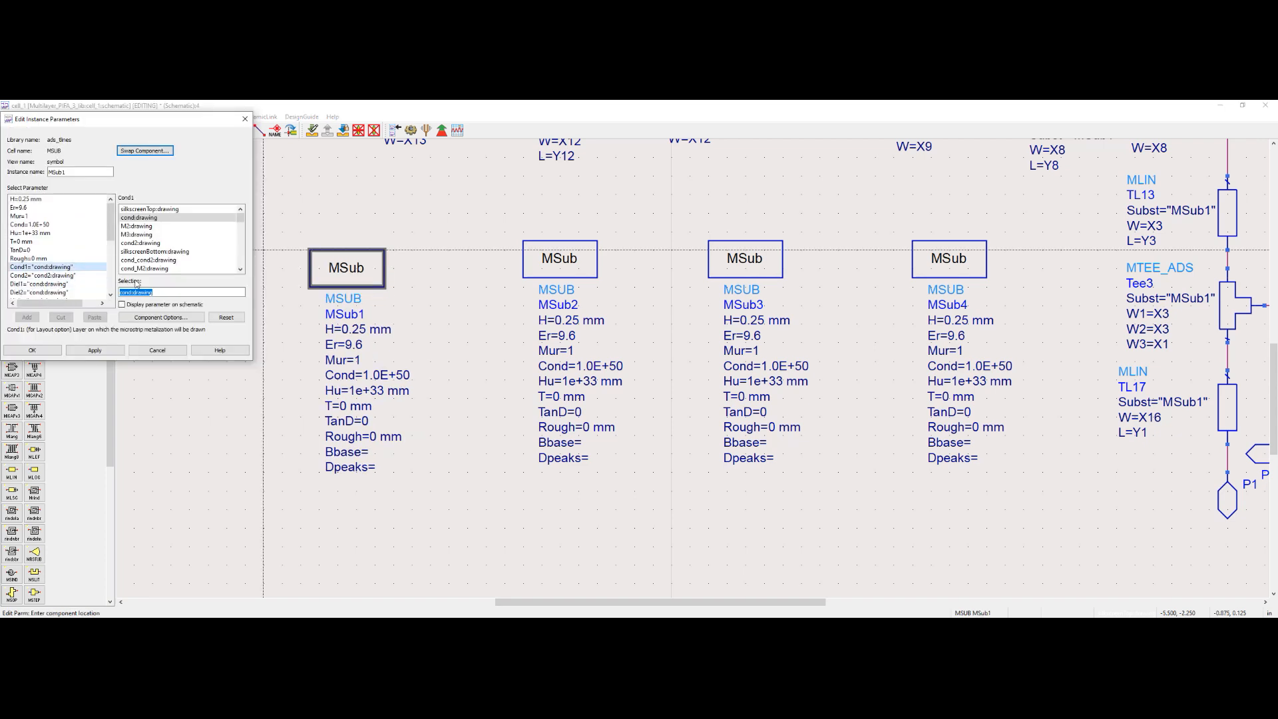
click(122, 305)
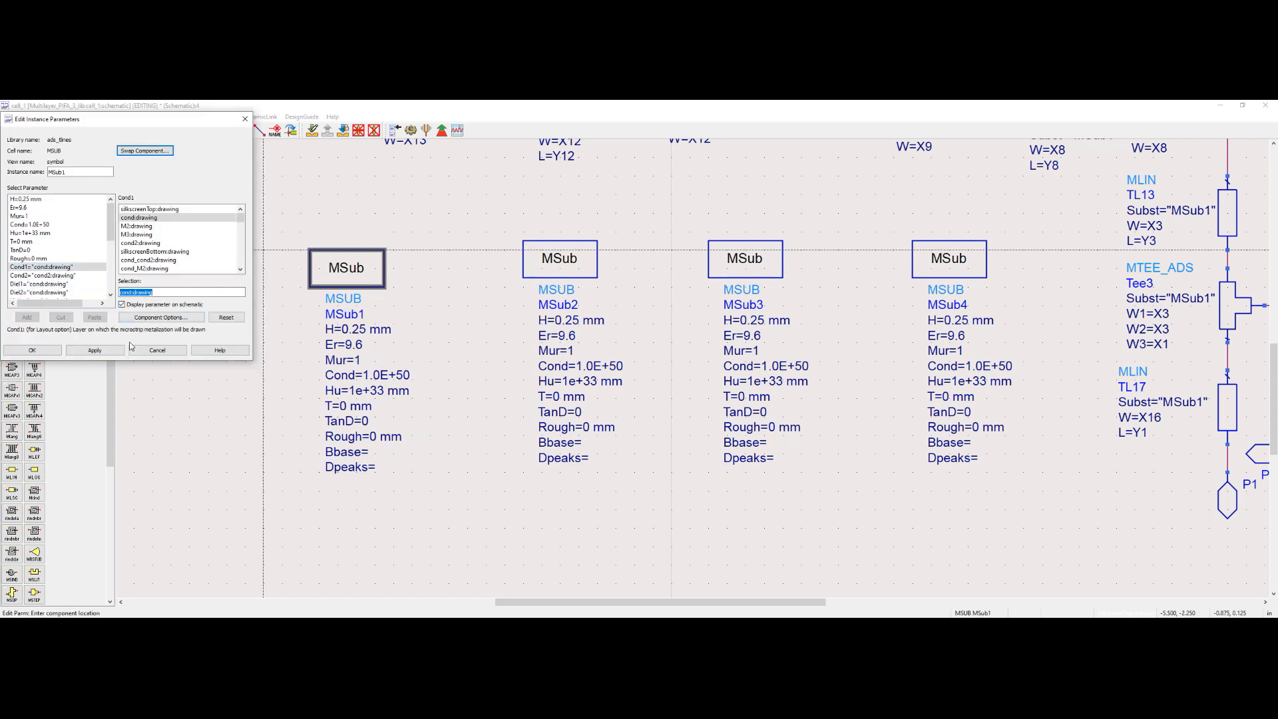
click(96, 351)
click(559, 266)
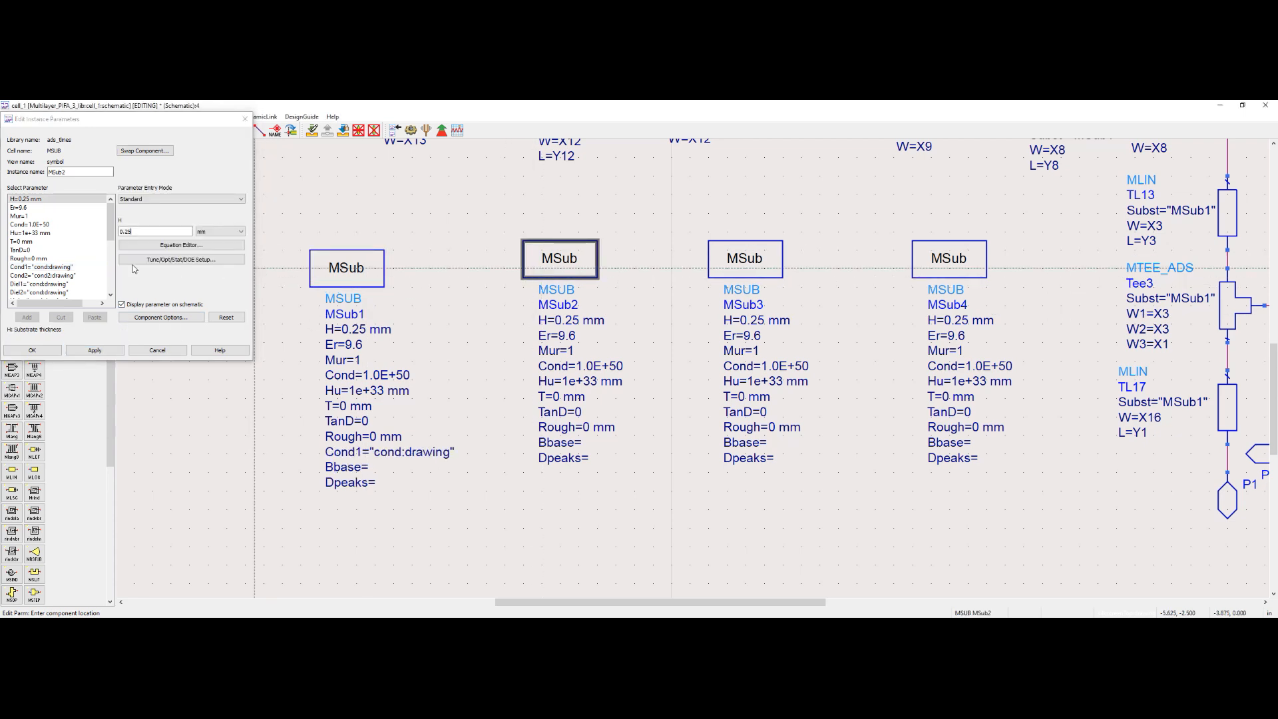
click(59, 267)
click(122, 305)
click(94, 351)
- Display the Cond1 layer parameter on the schematic for substrates MSub3 and MSub4
click(744, 270)
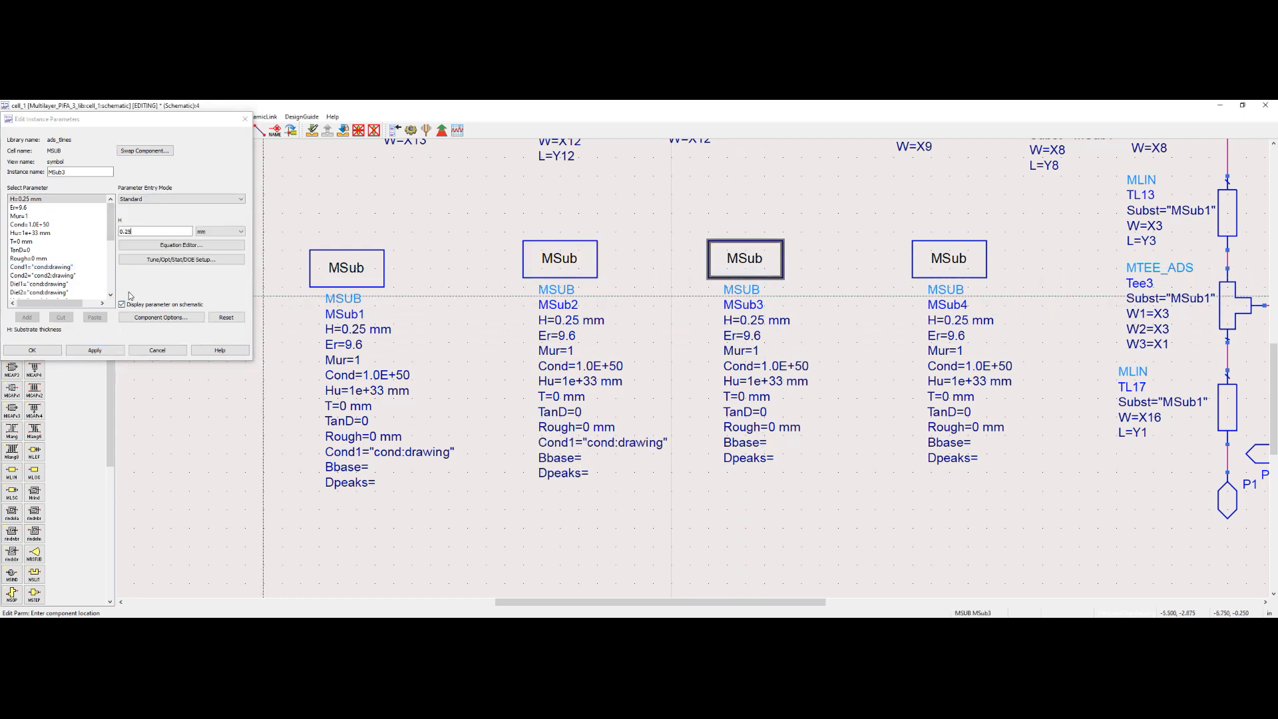
click(41, 266)
click(95, 351)
click(948, 259)
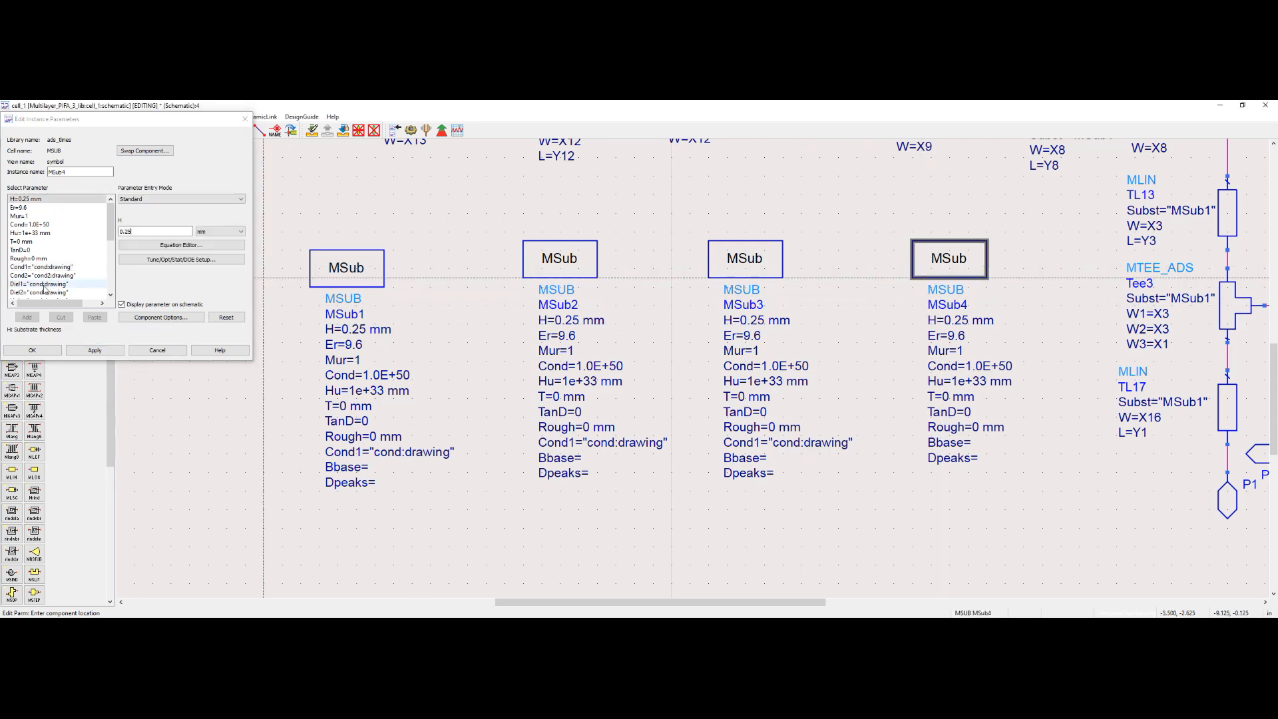
click(41, 266)
click(122, 304)
click(72, 352)
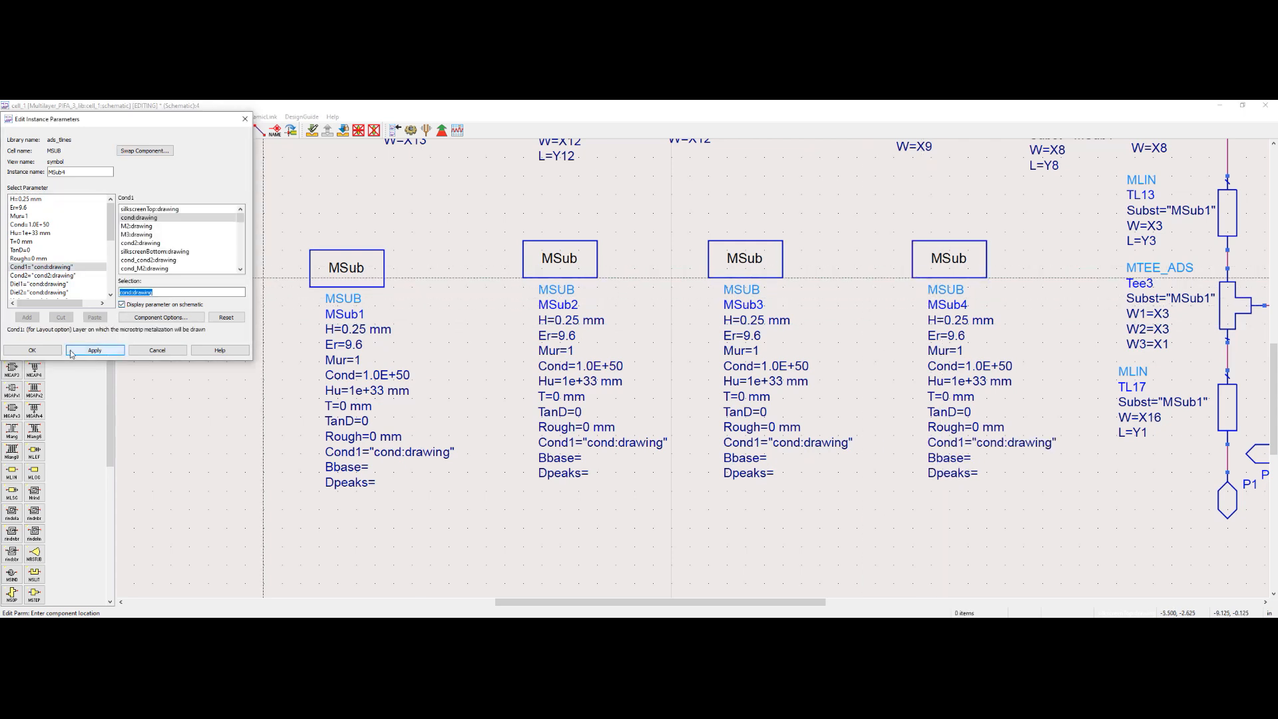
click(32, 351)
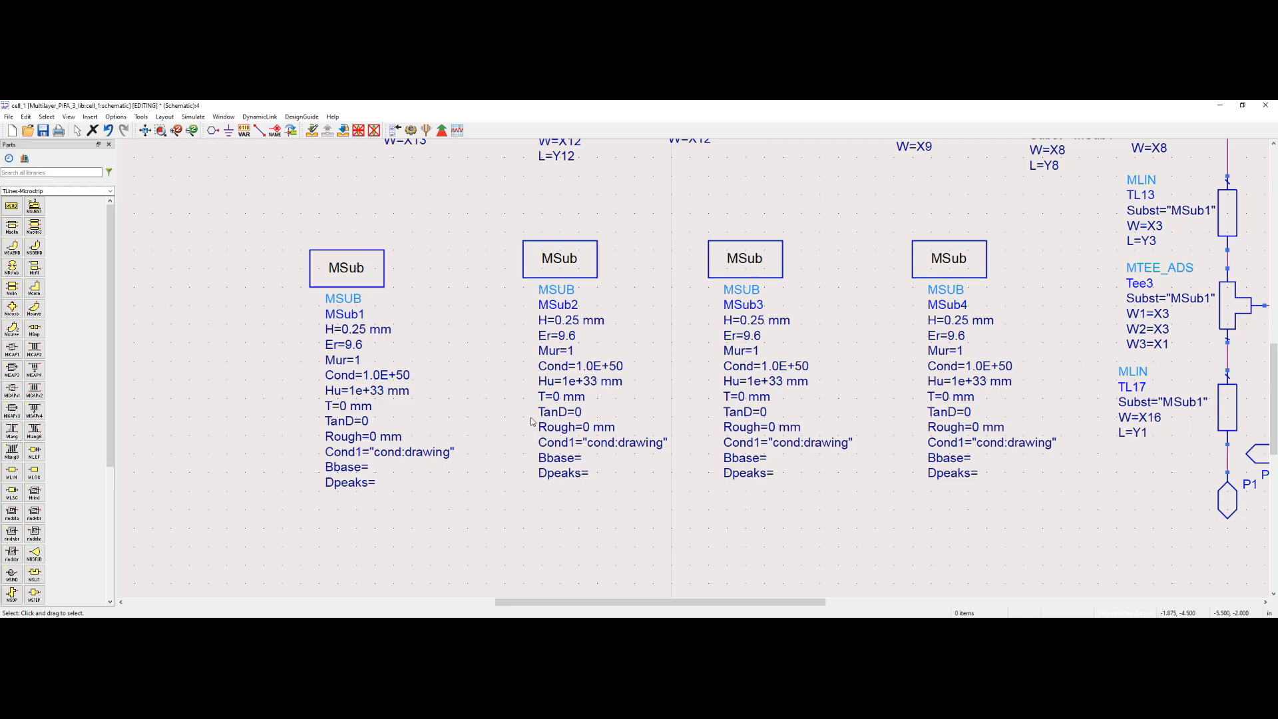
- Change the Cond1 layer of substrate MSub2 to M2:drawing
scroll(636, 445, up, 1)
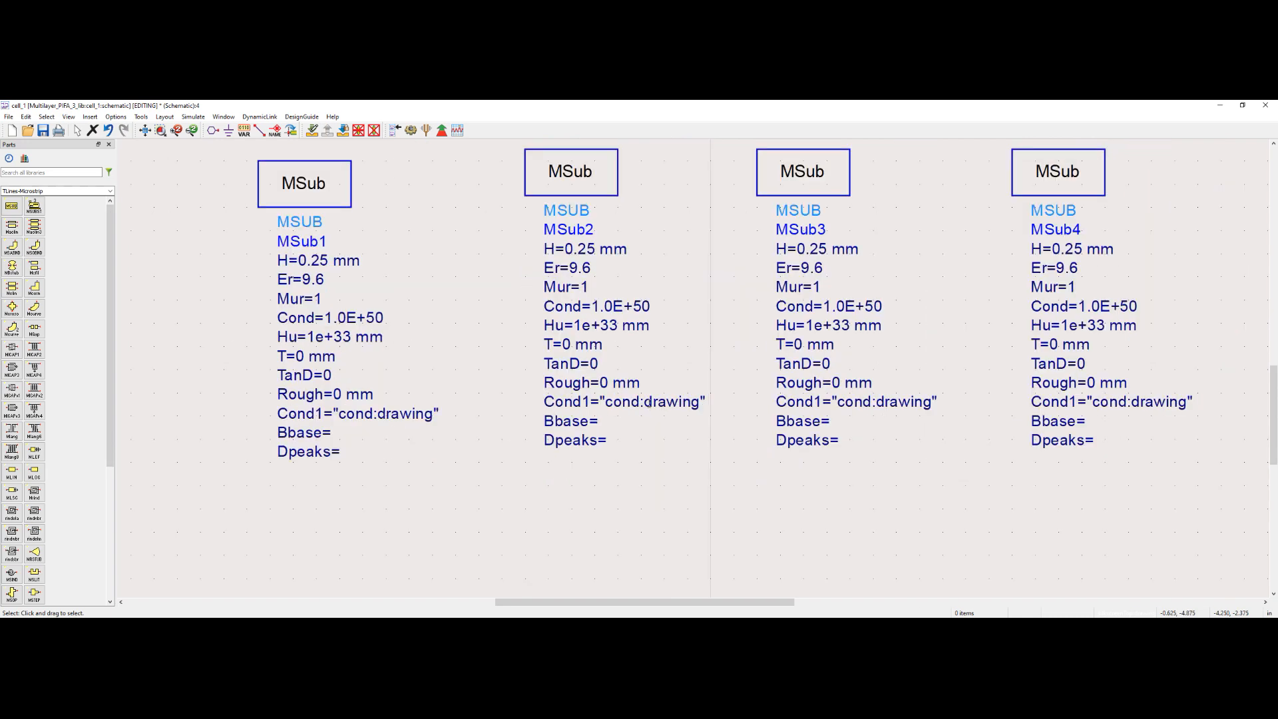
double_click(610, 443)
key(shift+Left)
key(shift+Left)
key(shift+Left)
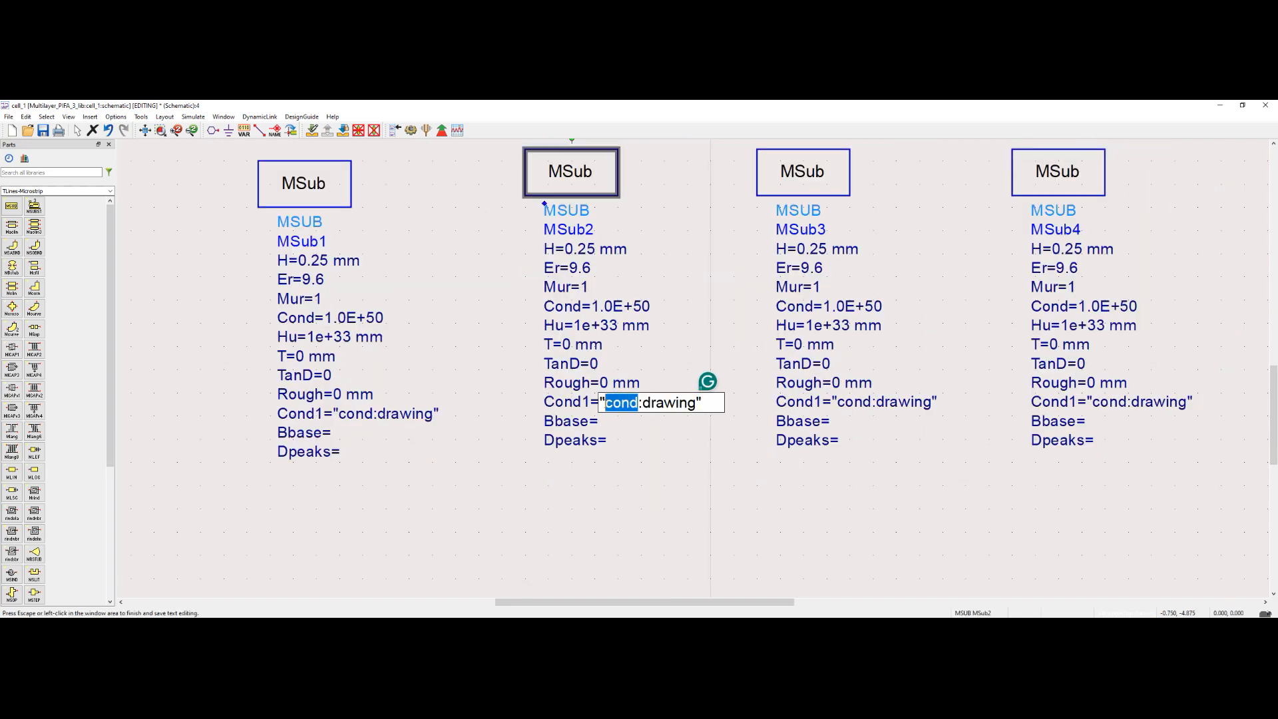
key(BackSpace)
text(M2)
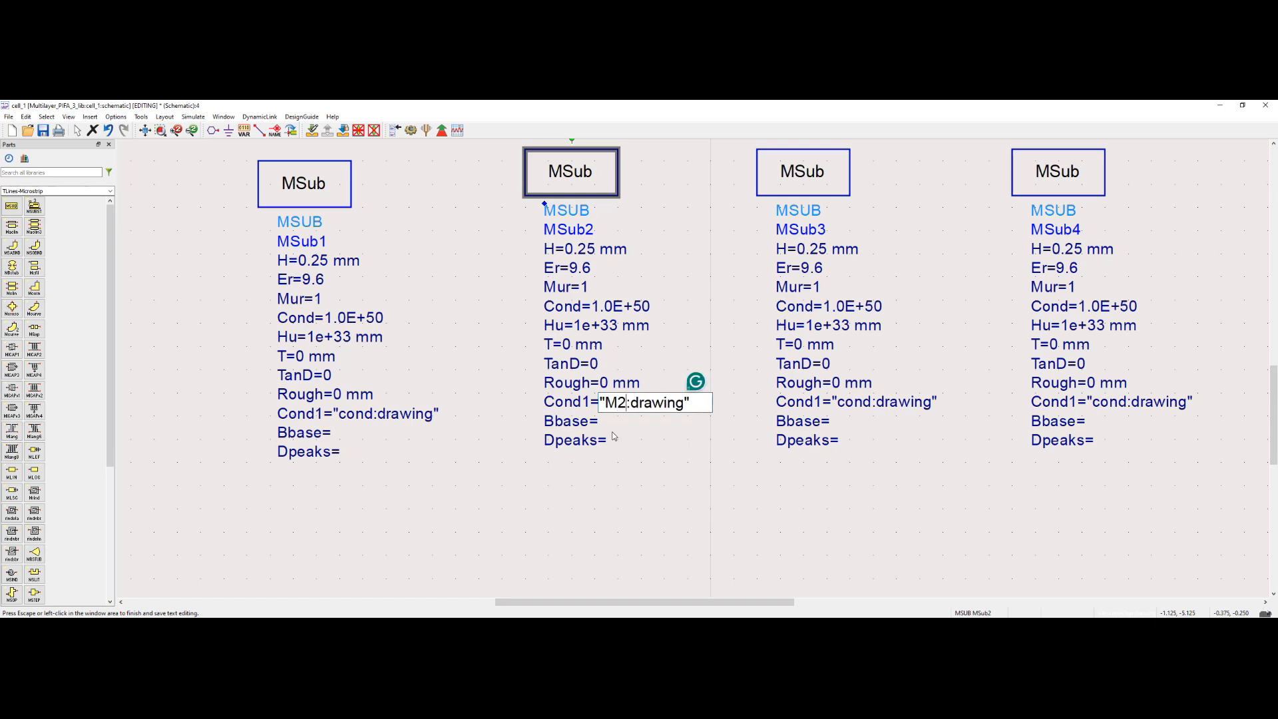
click(672, 469)
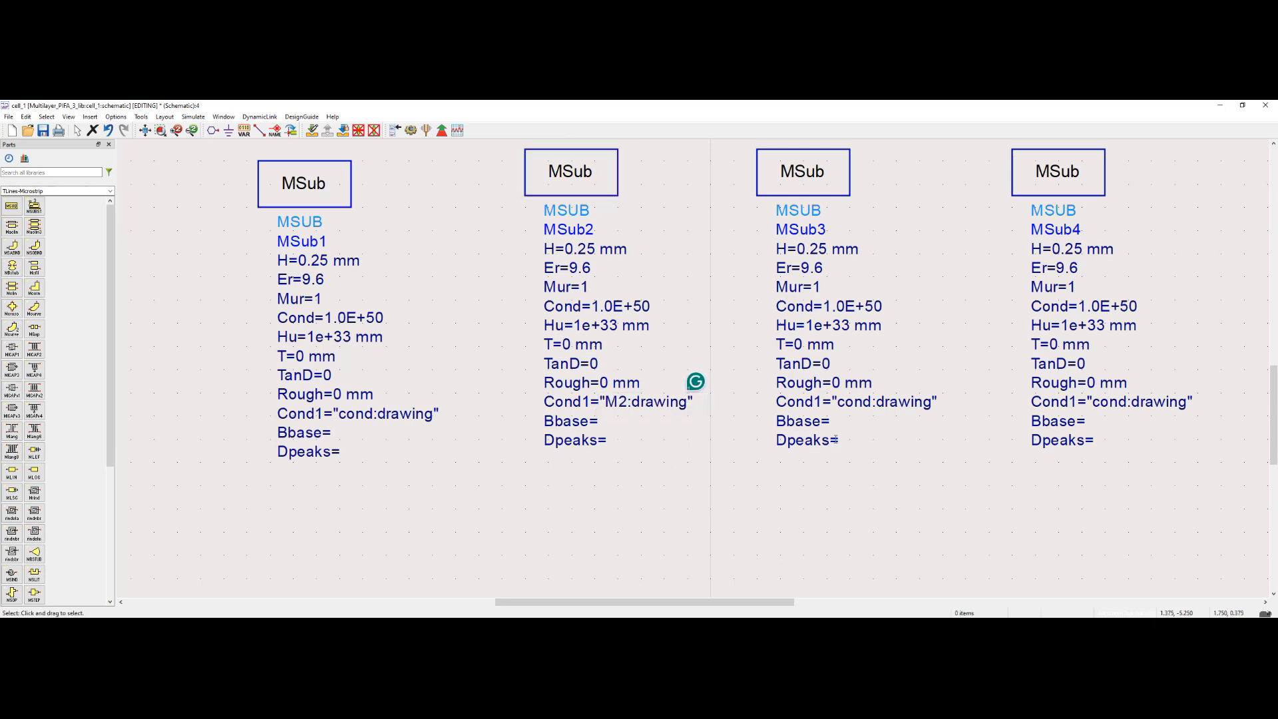
- Change the Cond1 layer of substrate MSub3 to M3:drawing
double_click(878, 402)
drag(855, 402, 839, 402)
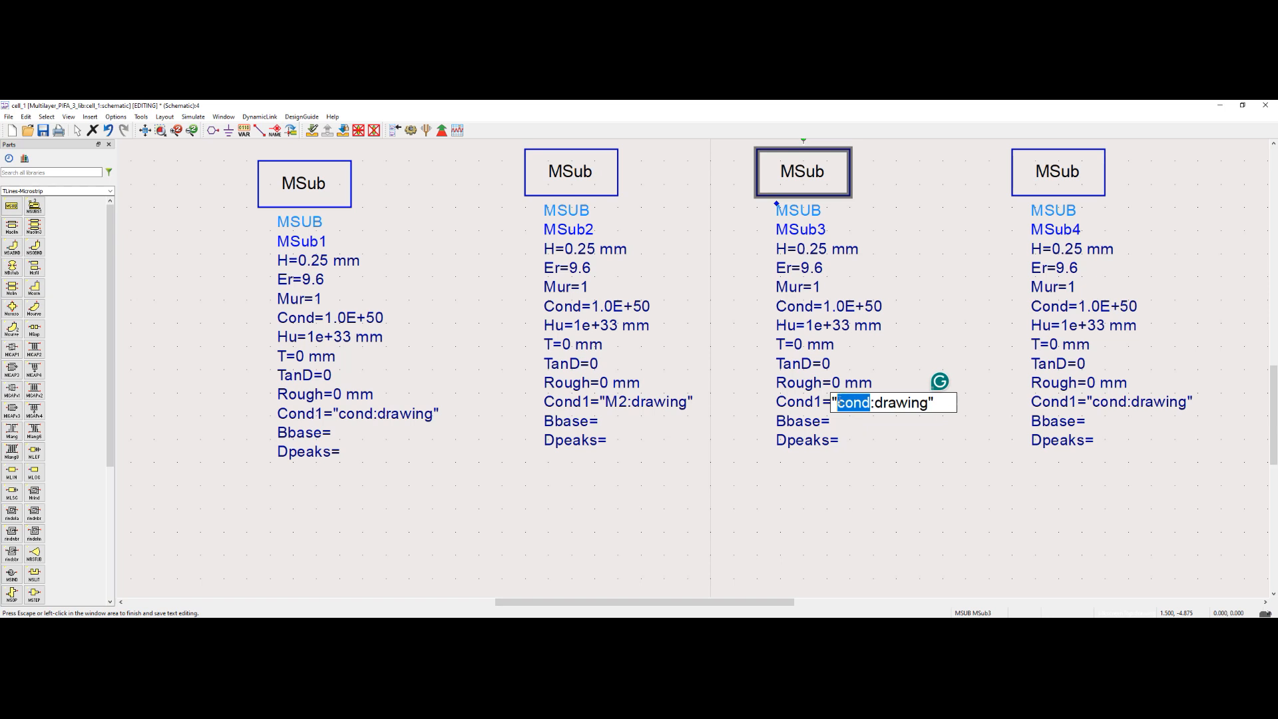
text(M2)
key(BackSpace)
text(3)
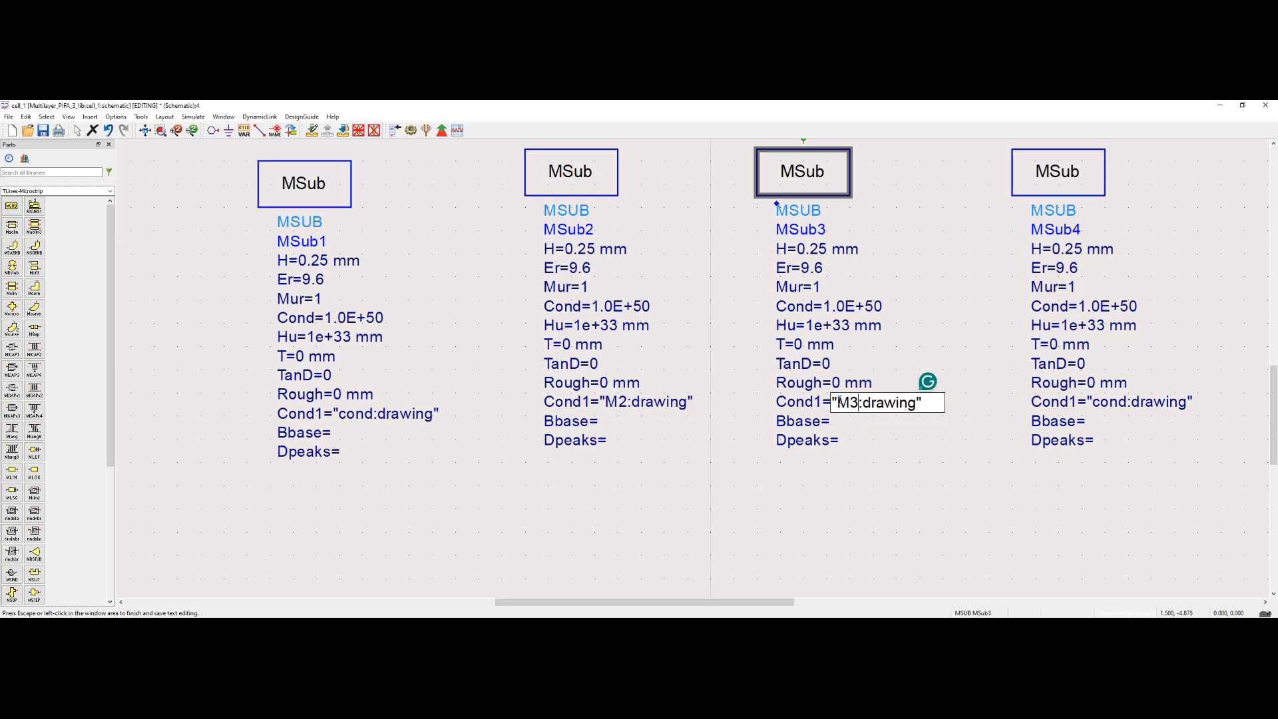
click(993, 485)
- Change the Cond1 layer of substrate MSub4 to cond2:drawing and save the schematic
double_click(1119, 401)
click(1122, 402)
text(2)
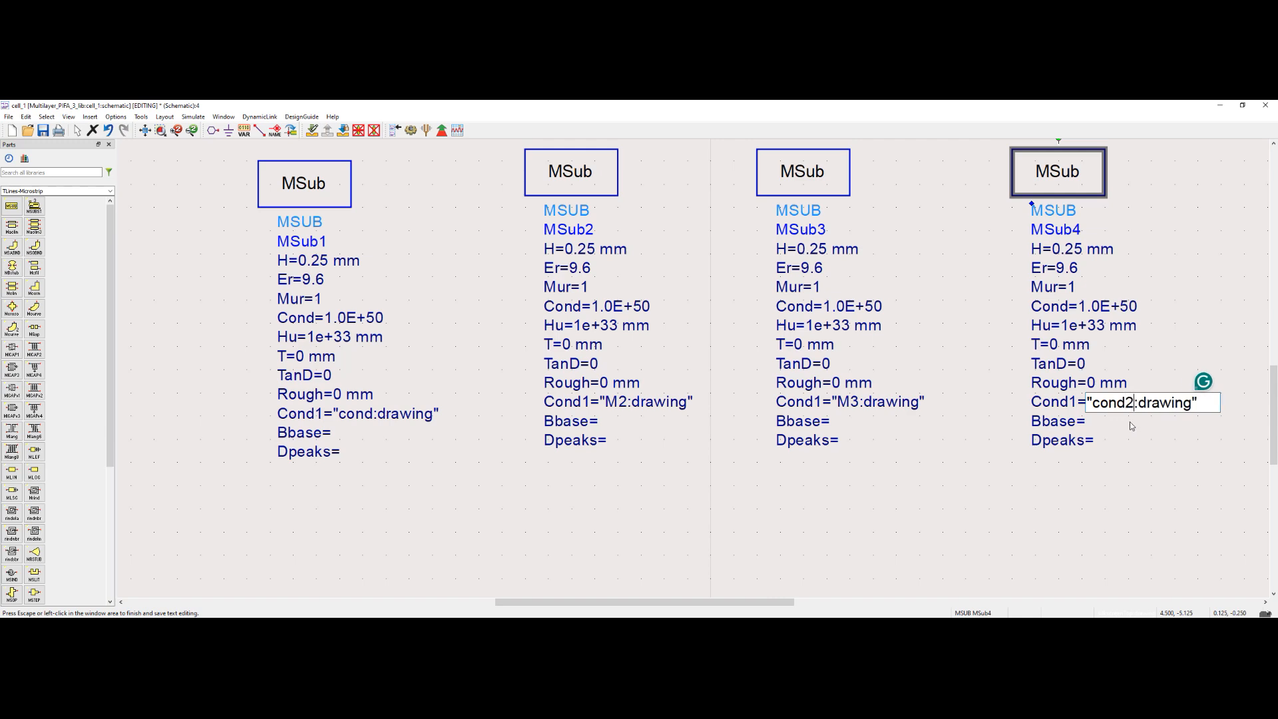
click(1127, 436)
scroll(704, 366, down, 4)
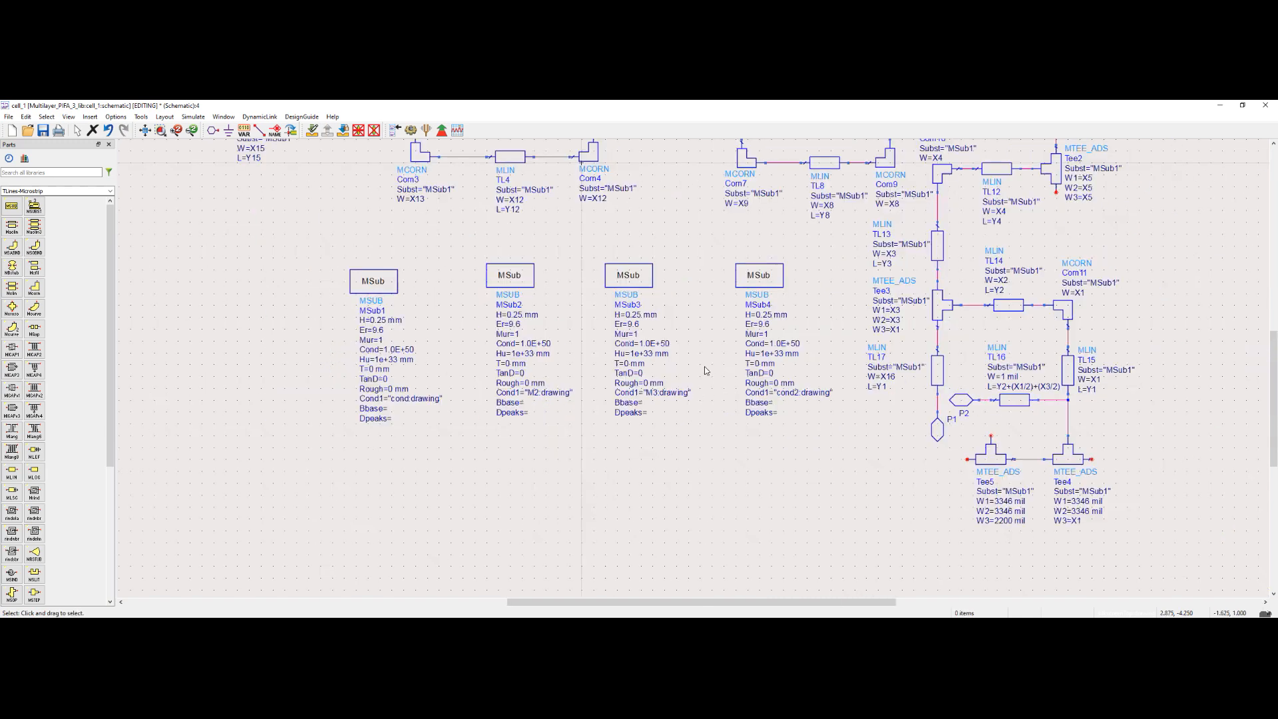
click(43, 133)
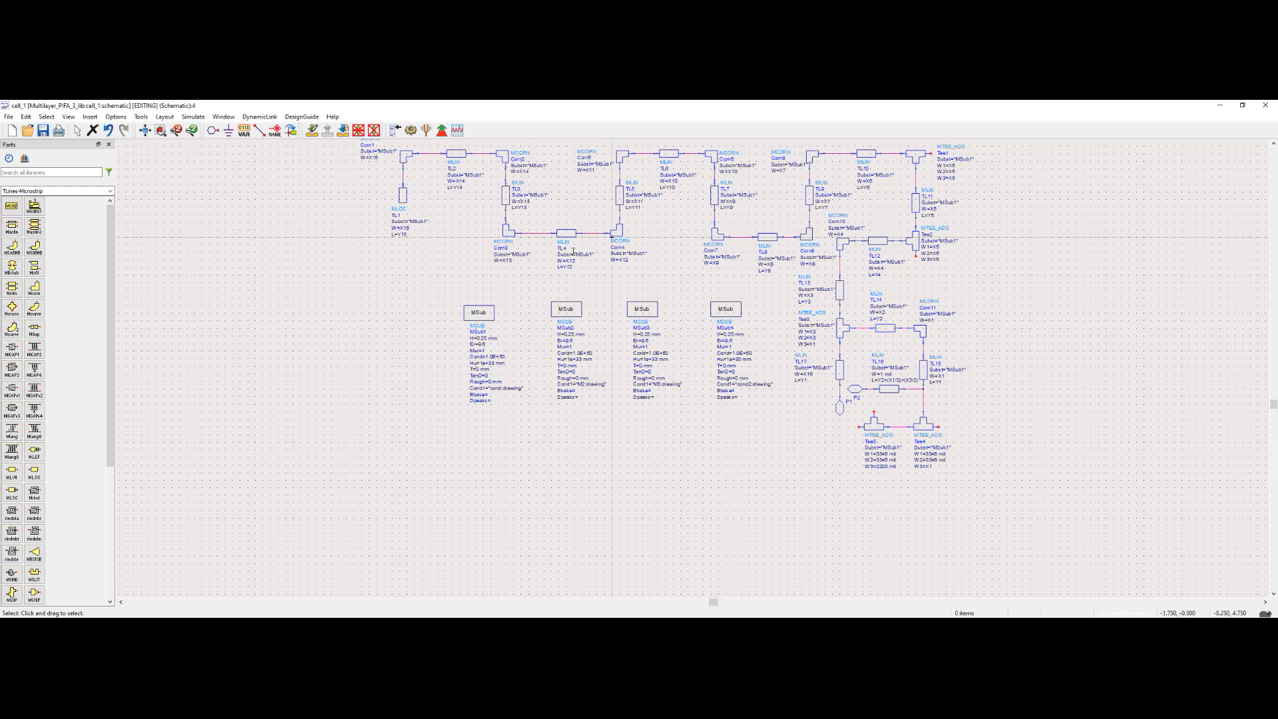
- Assign substrate MSub2 to the open-ended line TL1 through its Subst parameter
scroll(693, 248, up, 2)
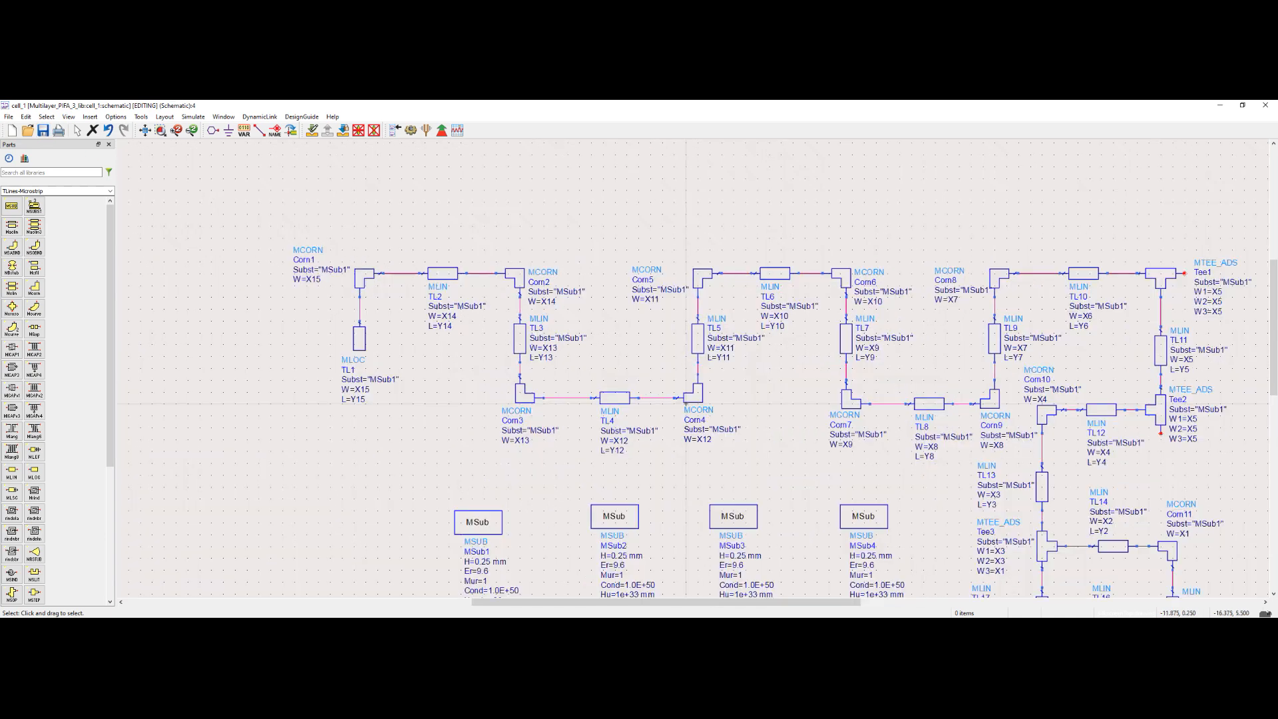
double_click(393, 379)
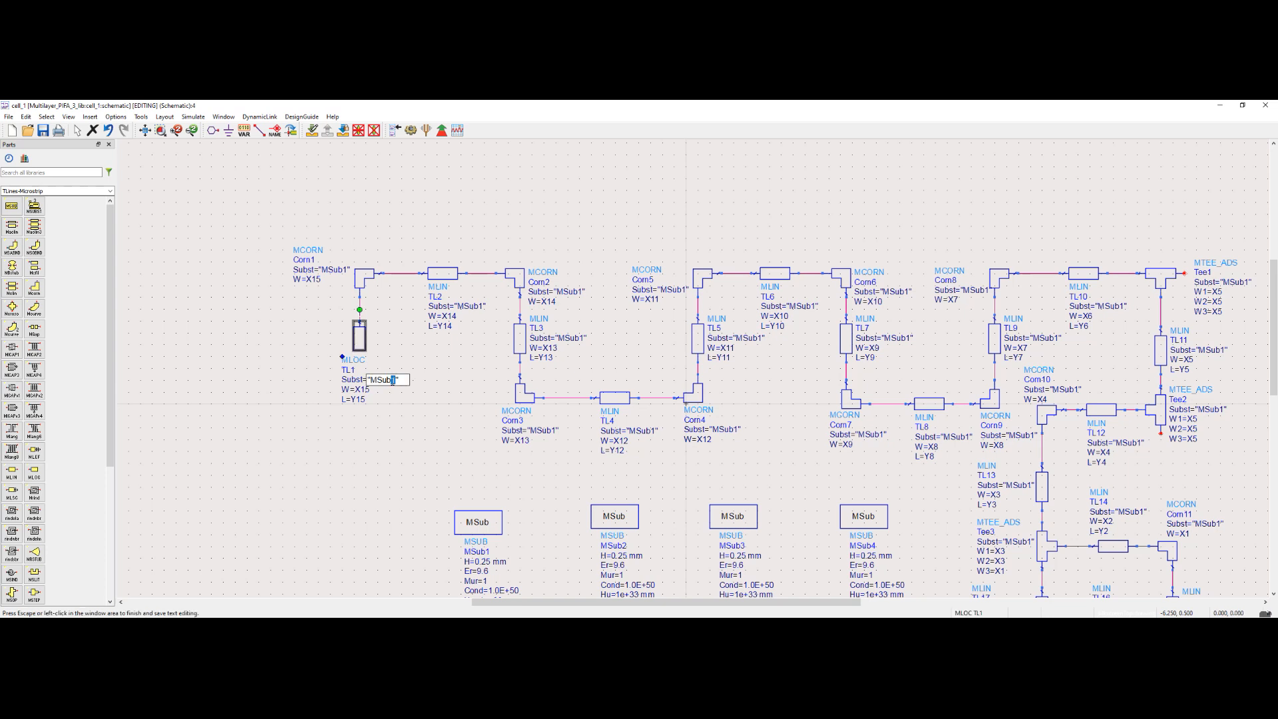
text(2)
click(408, 408)
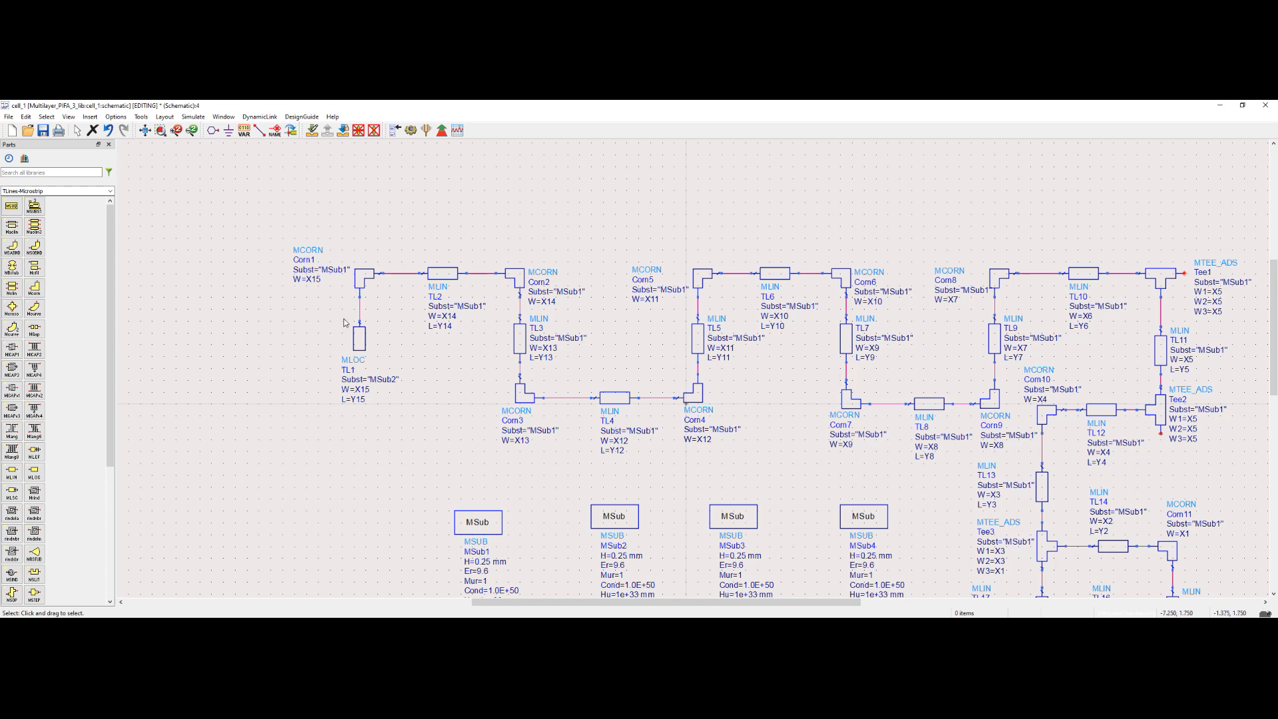
- Assign substrate MSub2 to corner Corn1 and line TL2 through their Subst parameters
double_click(334, 271)
drag(347, 270, 342, 271)
text(2)
click(464, 320)
double_click(474, 307)
drag(485, 307, 478, 307)
text(2)
- Change the Subst parameter of corner Corn2, line TL3 and corner Corn3 to MSub2
click(479, 338)
double_click(557, 292)
click(581, 291)
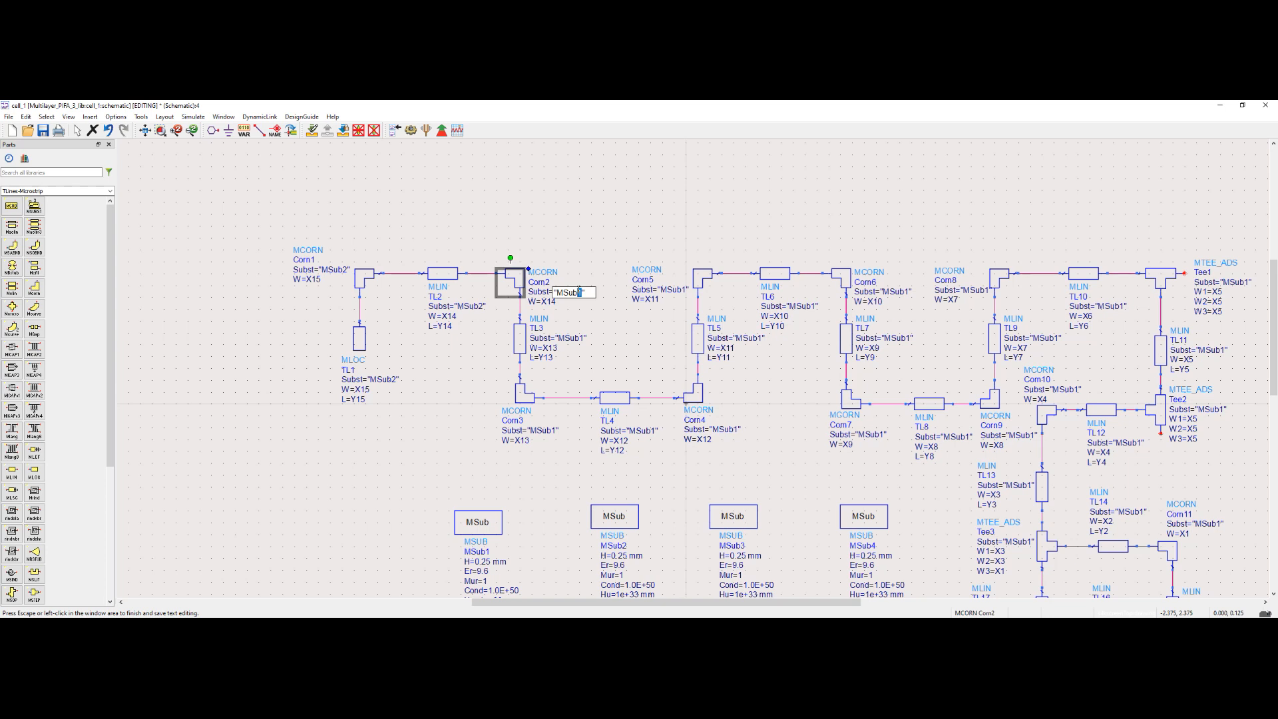
click(580, 307)
click(573, 338)
drag(584, 339, 580, 338)
text(2)
click(585, 353)
click(544, 430)
drag(557, 430, 552, 431)
text(2)
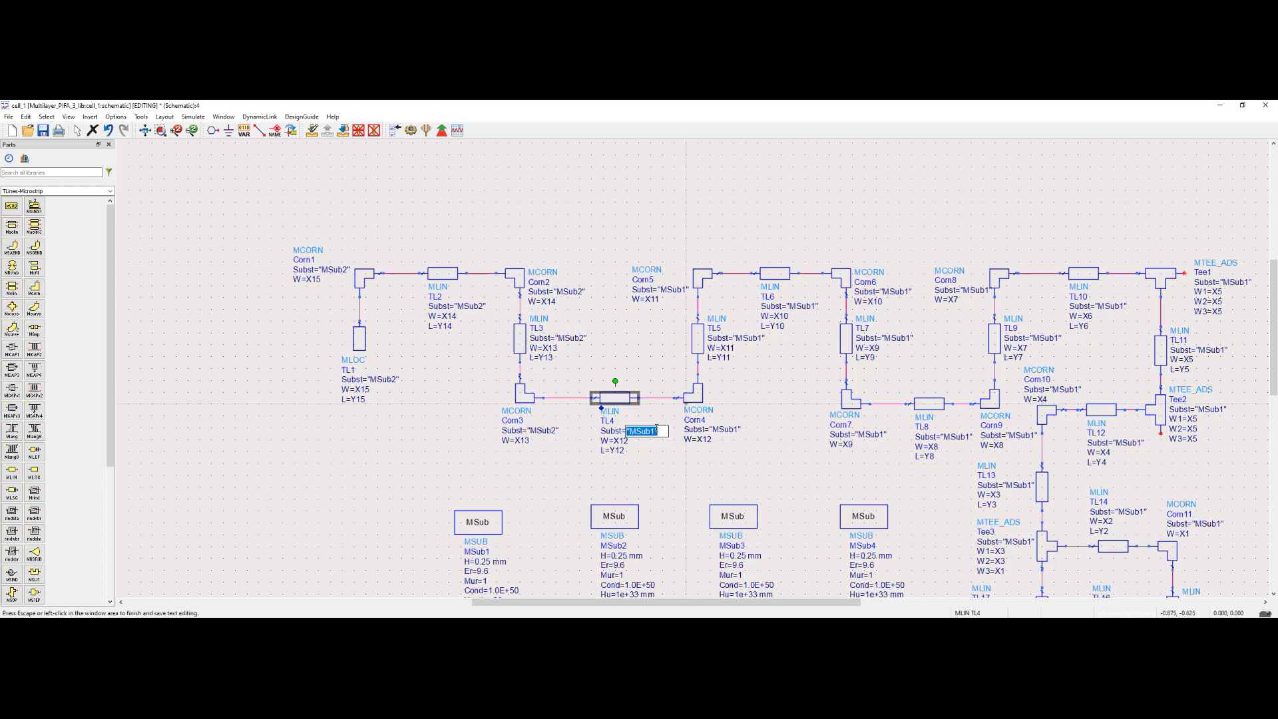
- Set Subst to MSub2 for lines TL4 to TL7 and corners Corn4 to Corn6
click(681, 290)
text(2)
click(810, 306)
text(2)
click(903, 292)
text(2)
click(907, 338)
text(2)
- Set Subst to MSub2 for corners Corn7 to Corn9, lines TL8 to TL12, and tees Tee1 and Tee2
drag(969, 437, 964, 437)
text(2)
click(1031, 436)
text(2)
click(1054, 338)
text(2)
click(985, 290)
text(22)
click(1221, 350)
text(2)
click(1219, 409)
text(2)
click(1137, 443)
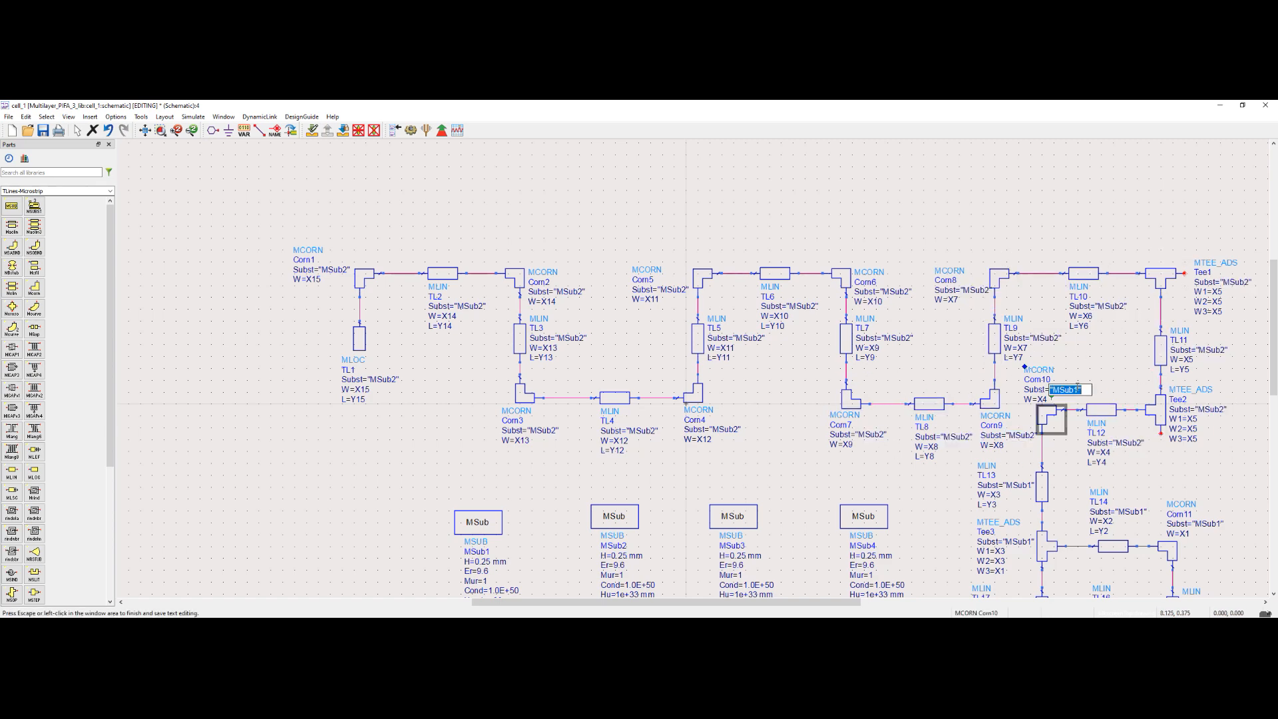
- Set Subst to MSub2 for Corn10, Corn11, TL13 to TL16 and Tee3 to Tee5, keeping TL17 on MSub1
scroll(977, 472, up, 2)
click(775, 475)
drag(774, 475, 779, 475)
text(2)
click(951, 428)
text(2)
click(1070, 447)
text(2)
scroll(858, 459, down, 2)
click(851, 448)
text(2)
key(Escape)
scroll(691, 371, down, 3)
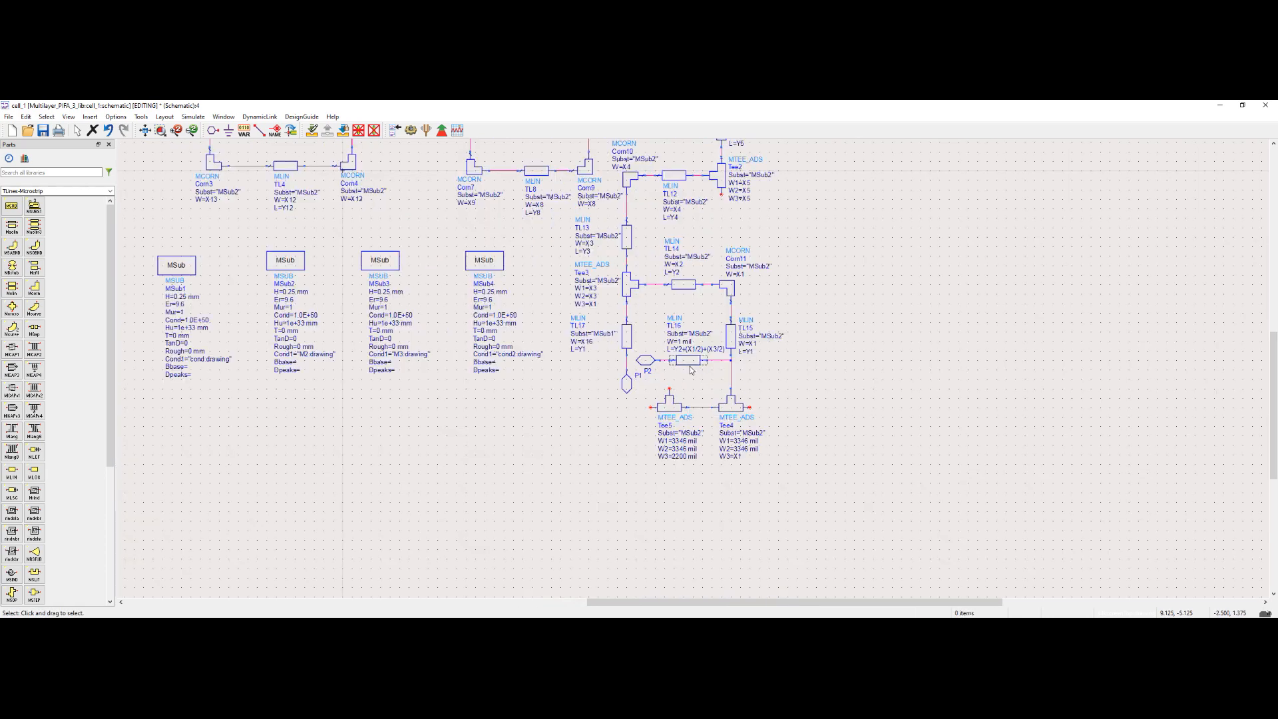
- Save the schematic with the updated substrate assignments
scroll(691, 370, down, 2)
scroll(629, 339, up, 5)
scroll(694, 369, down, 4)
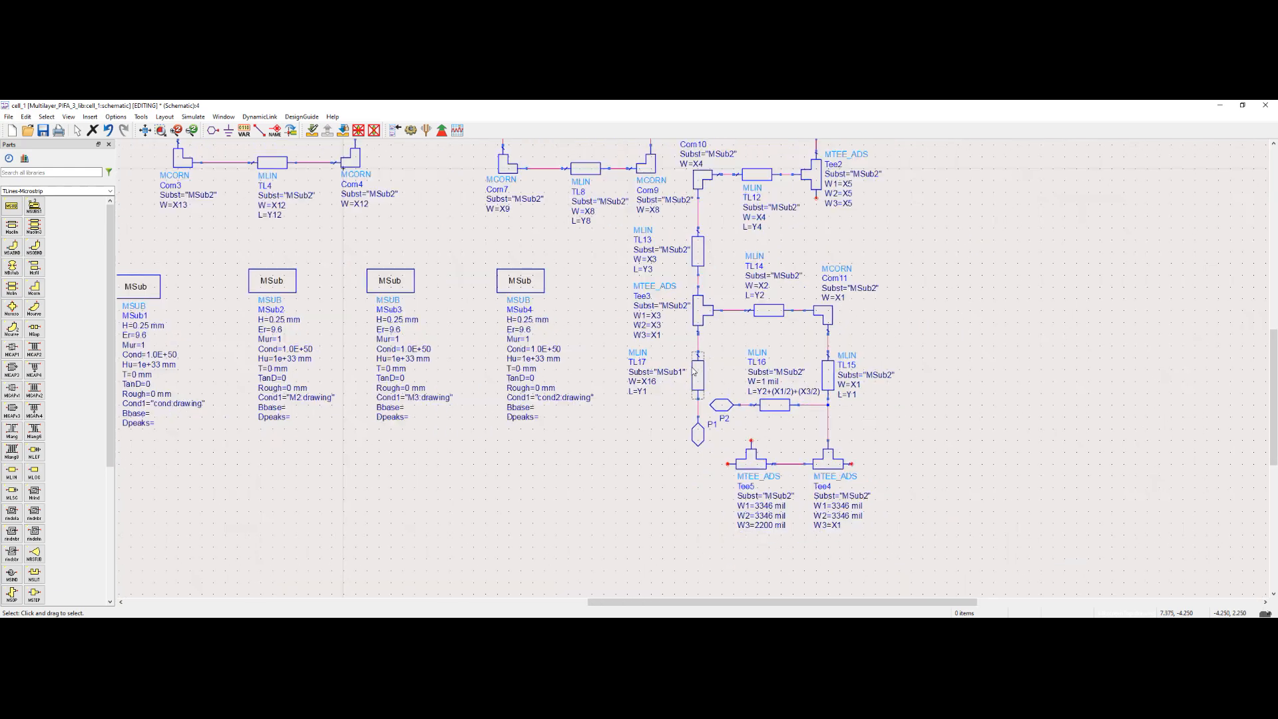
scroll(680, 366, up, 3)
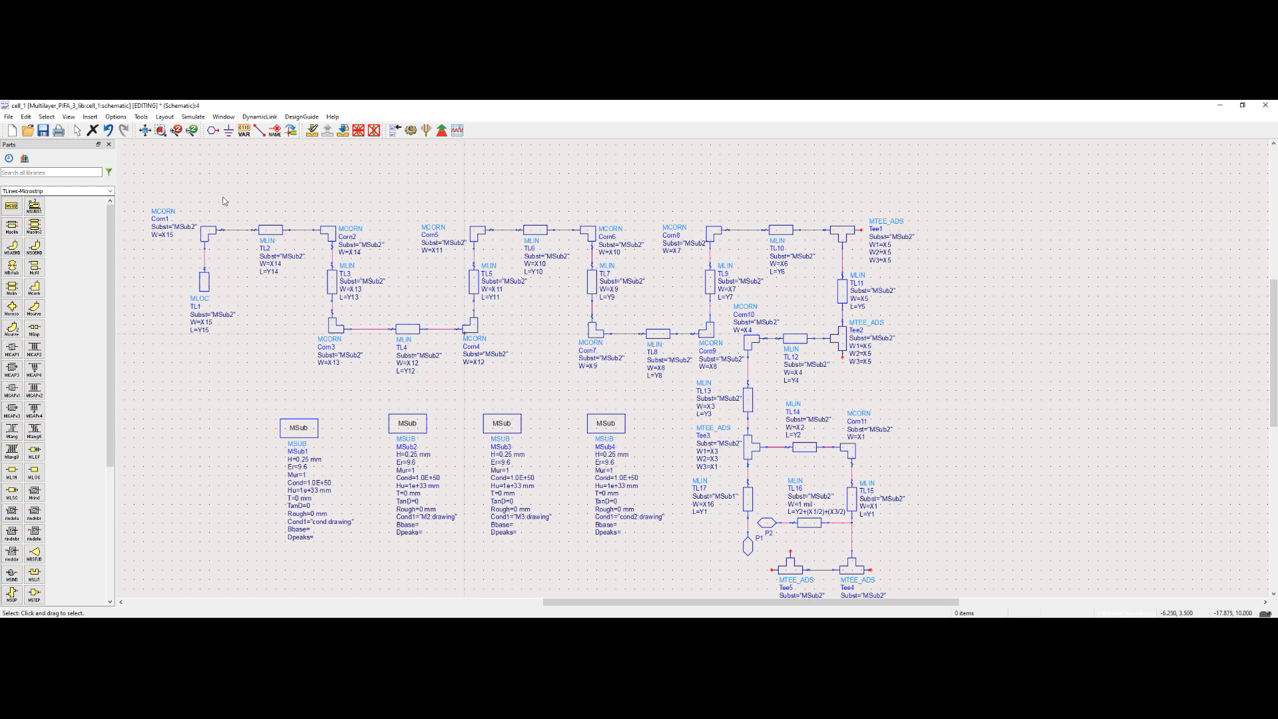
click(144, 130)
click(43, 130)
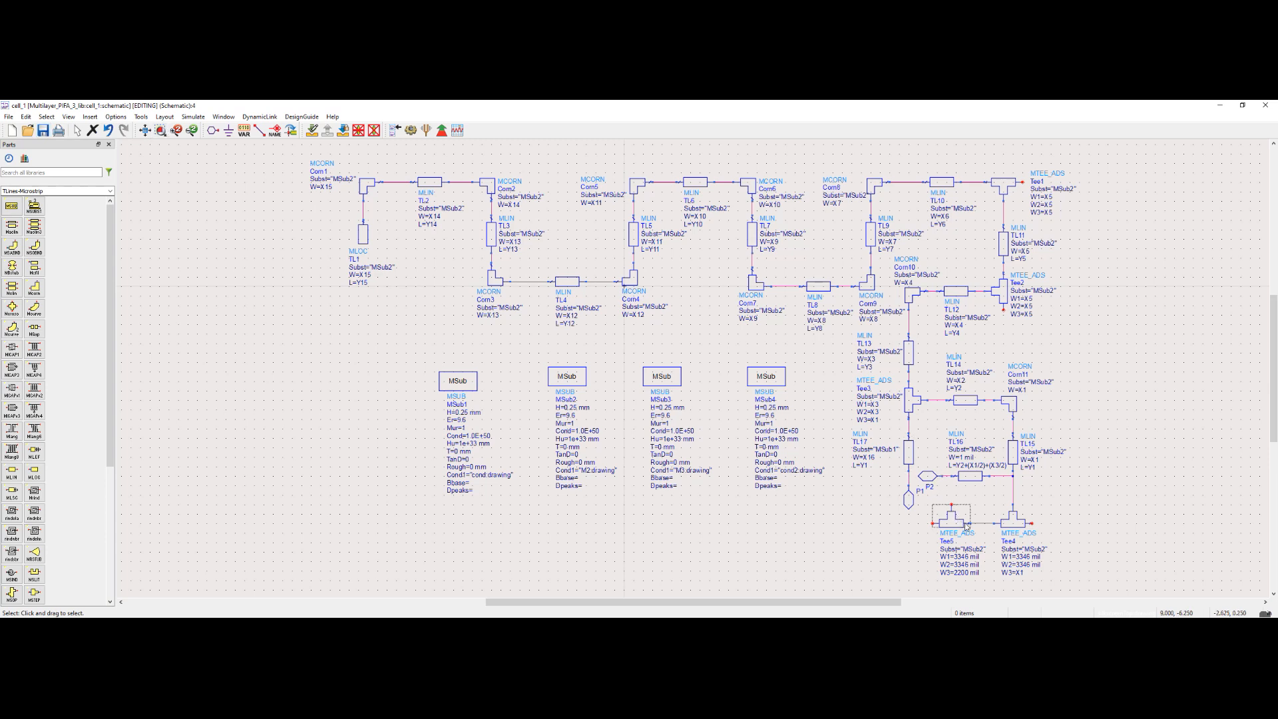
- Generate the layout from the schematic, synchronizing the entire design
click(164, 116)
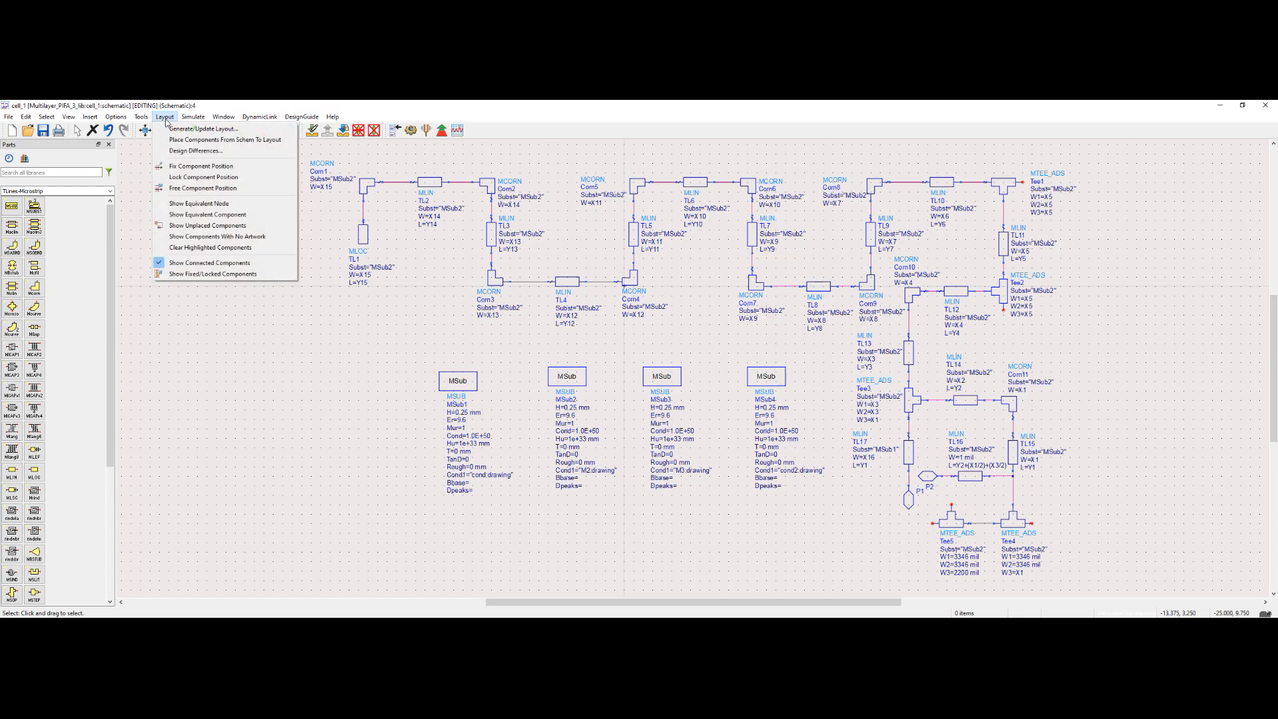
click(171, 130)
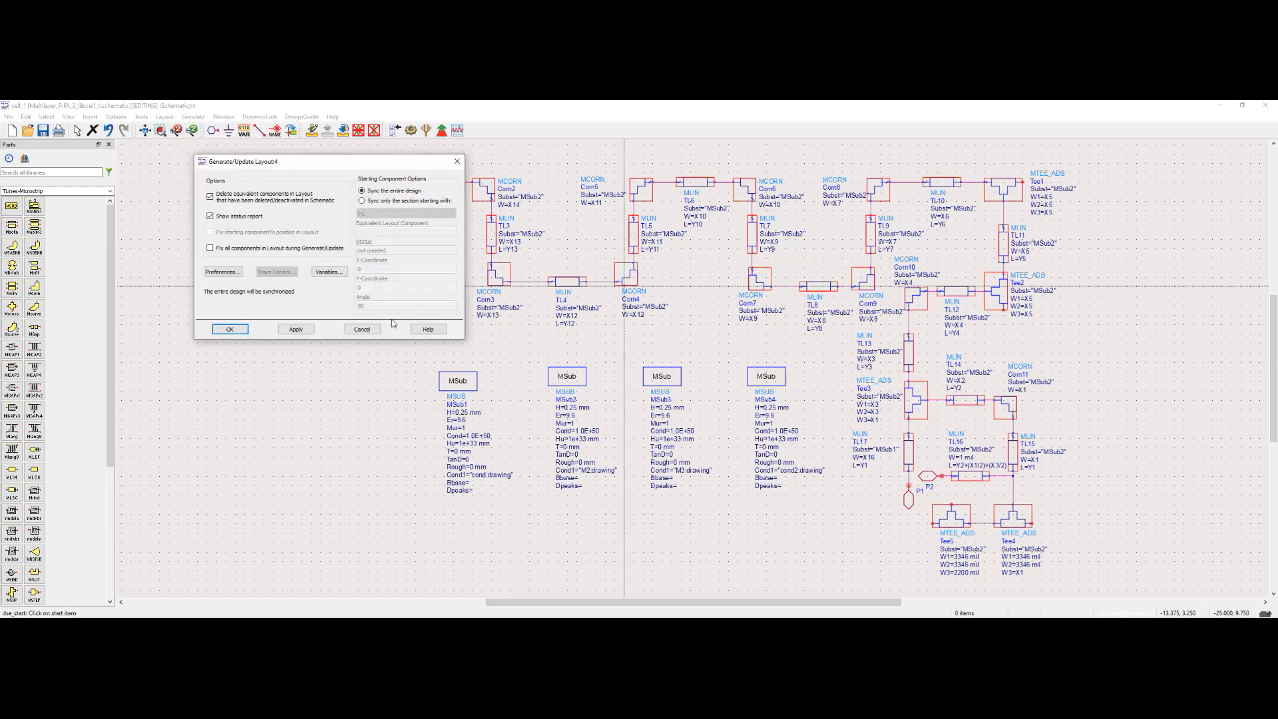
click(296, 329)
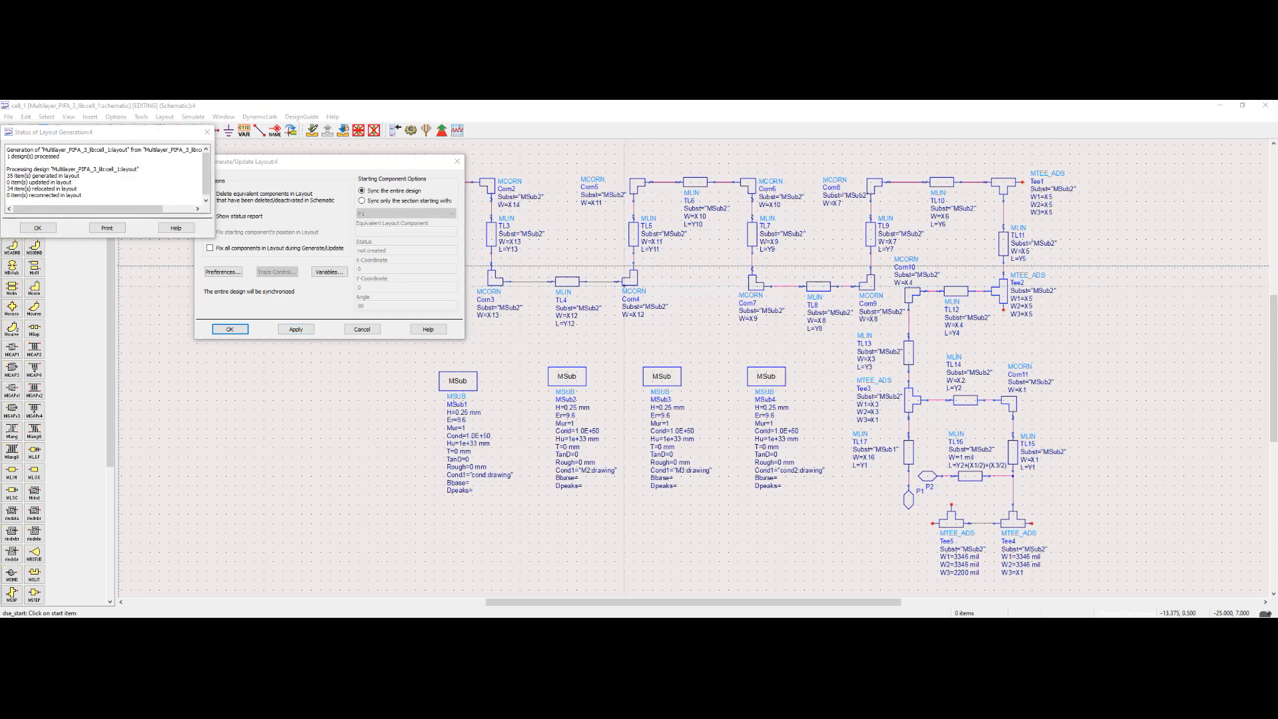
- Maximize the generated layout window, close its command help pane, and save the layout
double_click(737, 163)
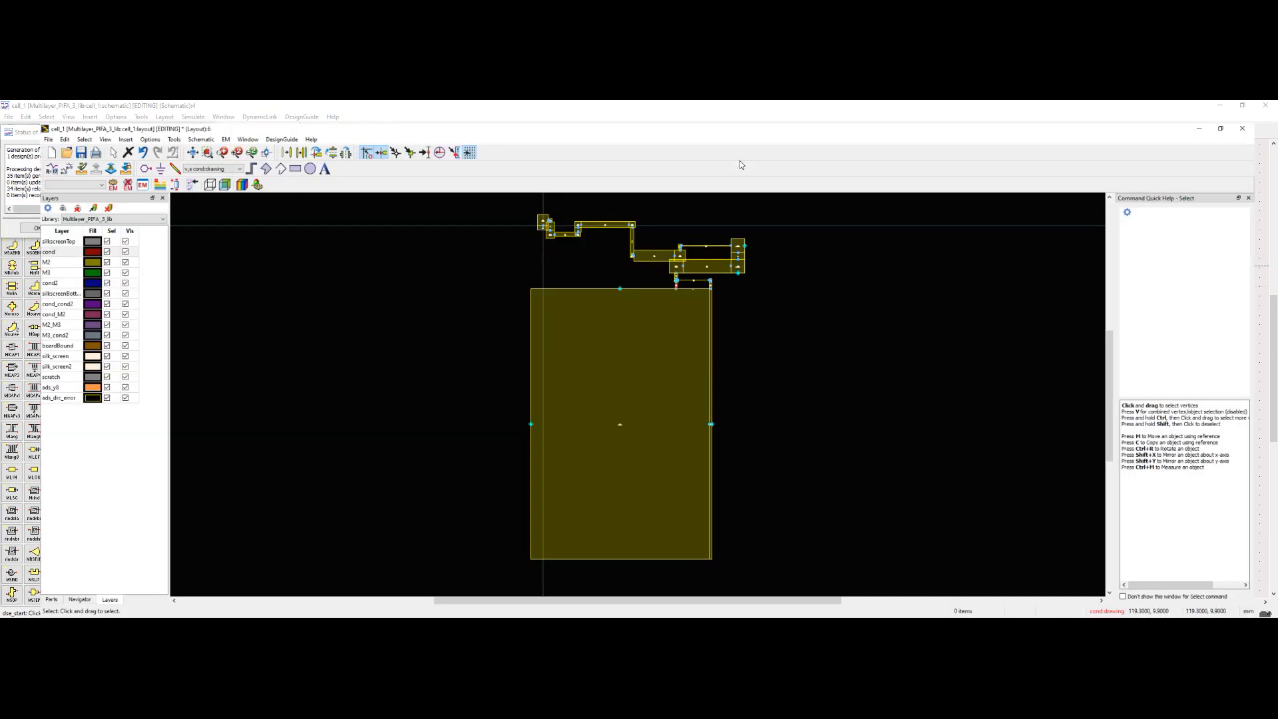
click(1272, 179)
scroll(737, 340, up, 1)
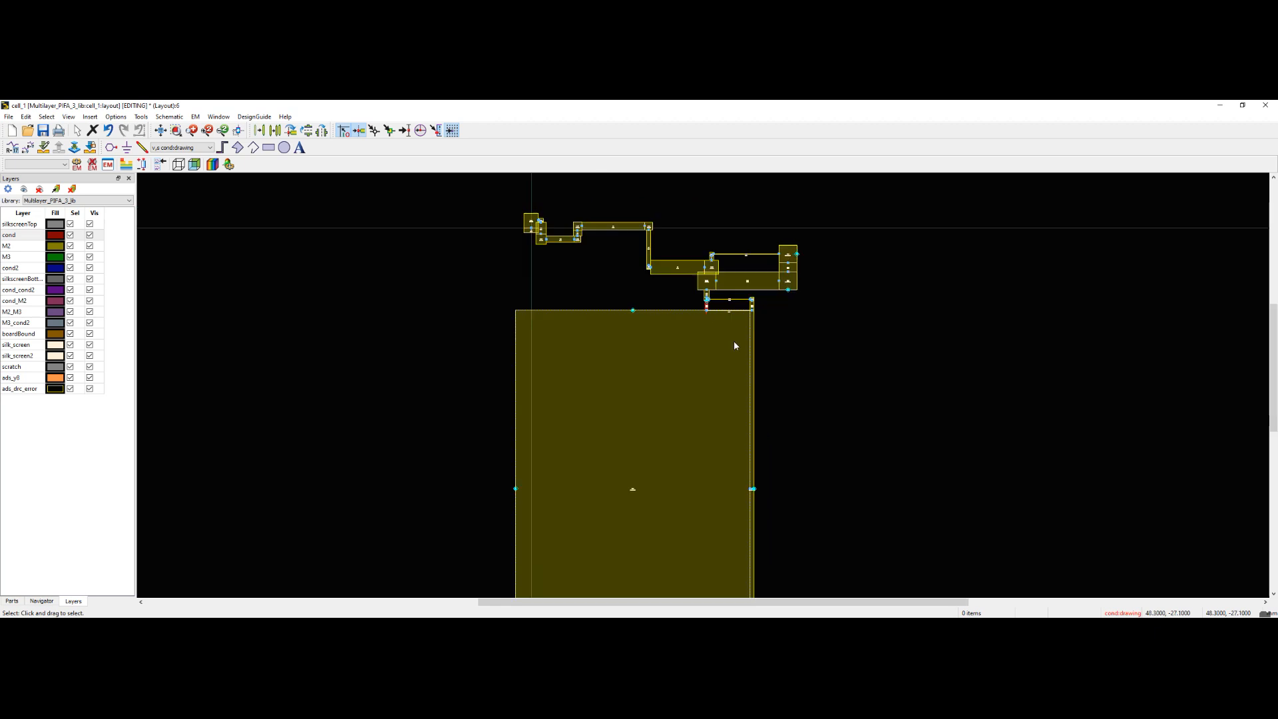
scroll(717, 358, down, 2)
scroll(692, 417, up, 1)
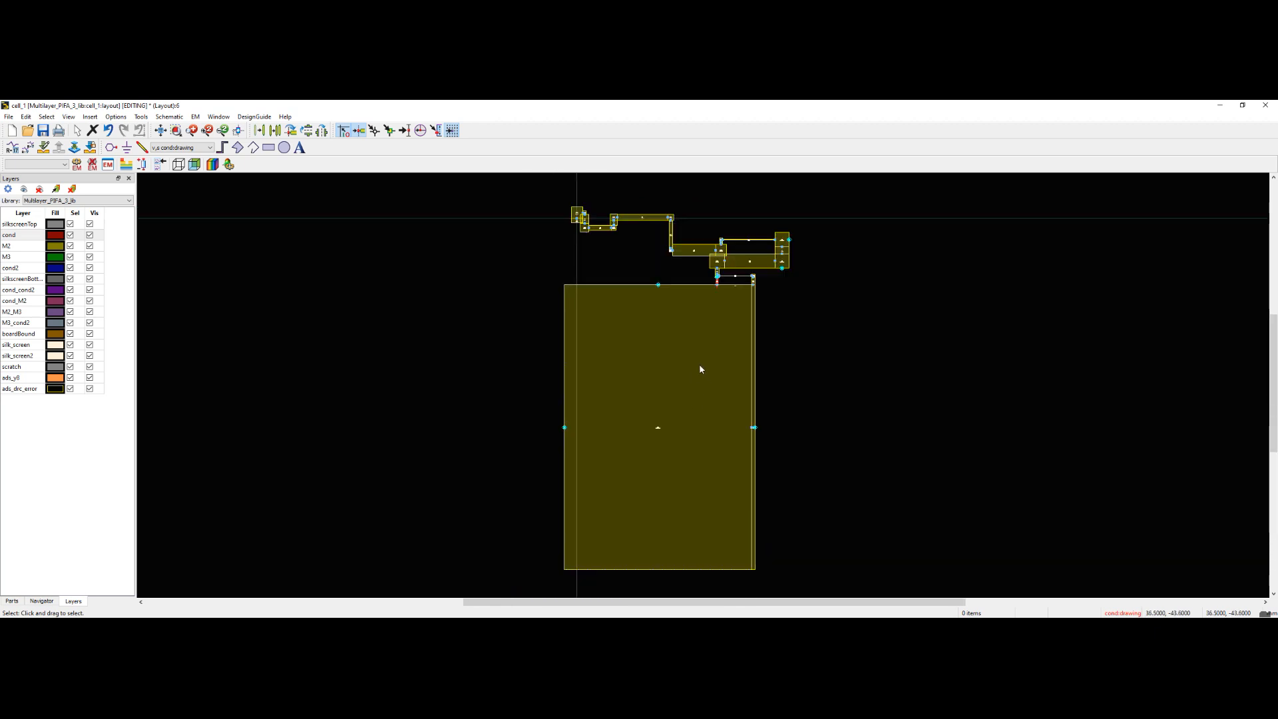
click(43, 131)
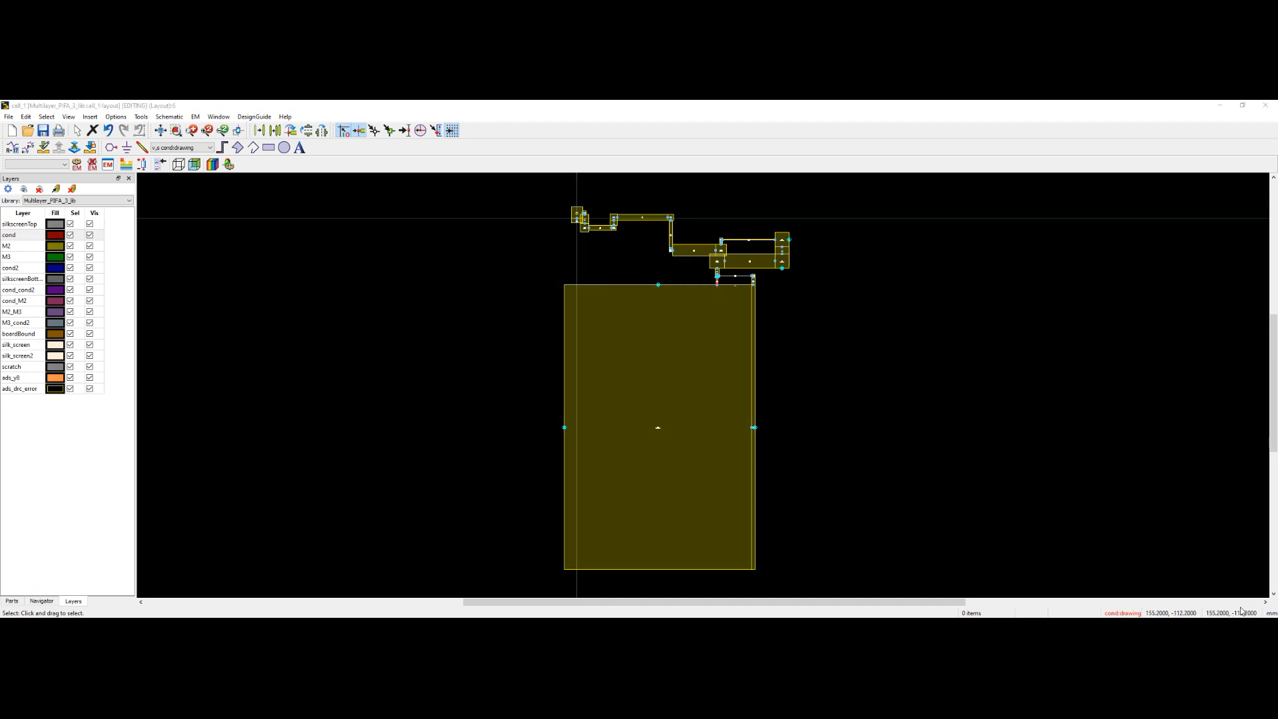
- Insert a via from cond to M2 at the junction between line TL17 and Tee3
click(90, 116)
click(102, 166)
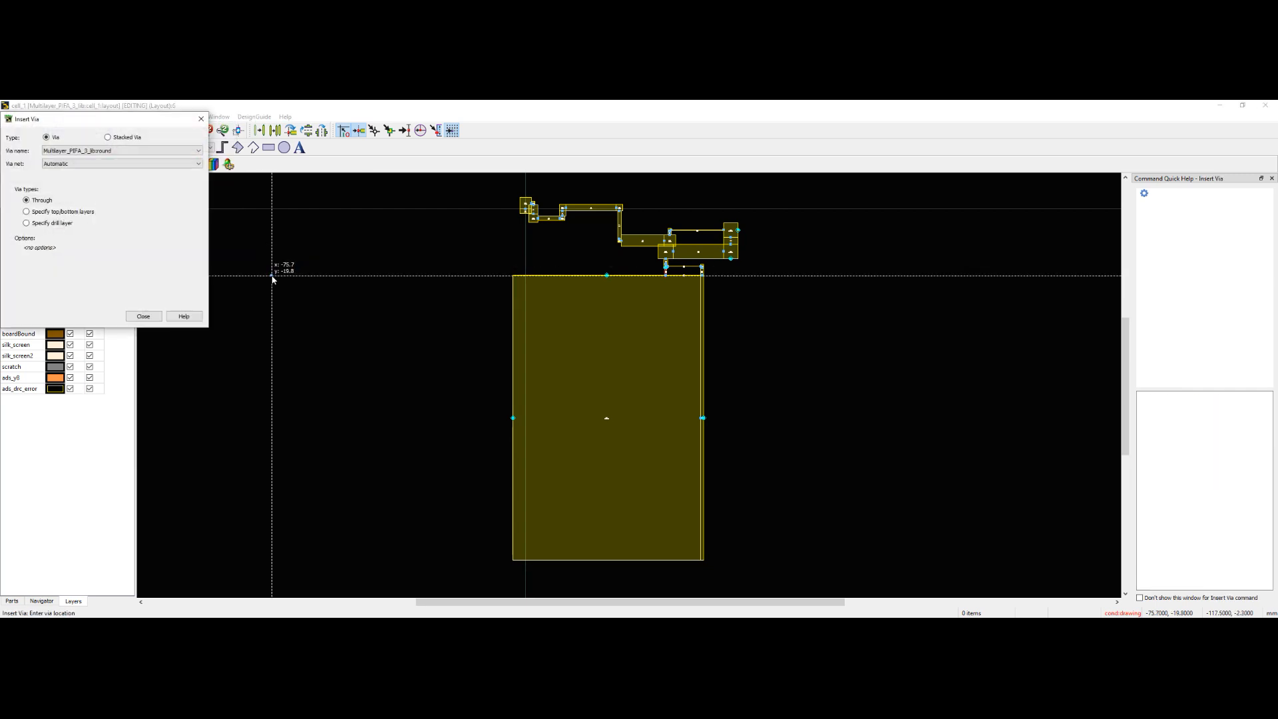
click(27, 212)
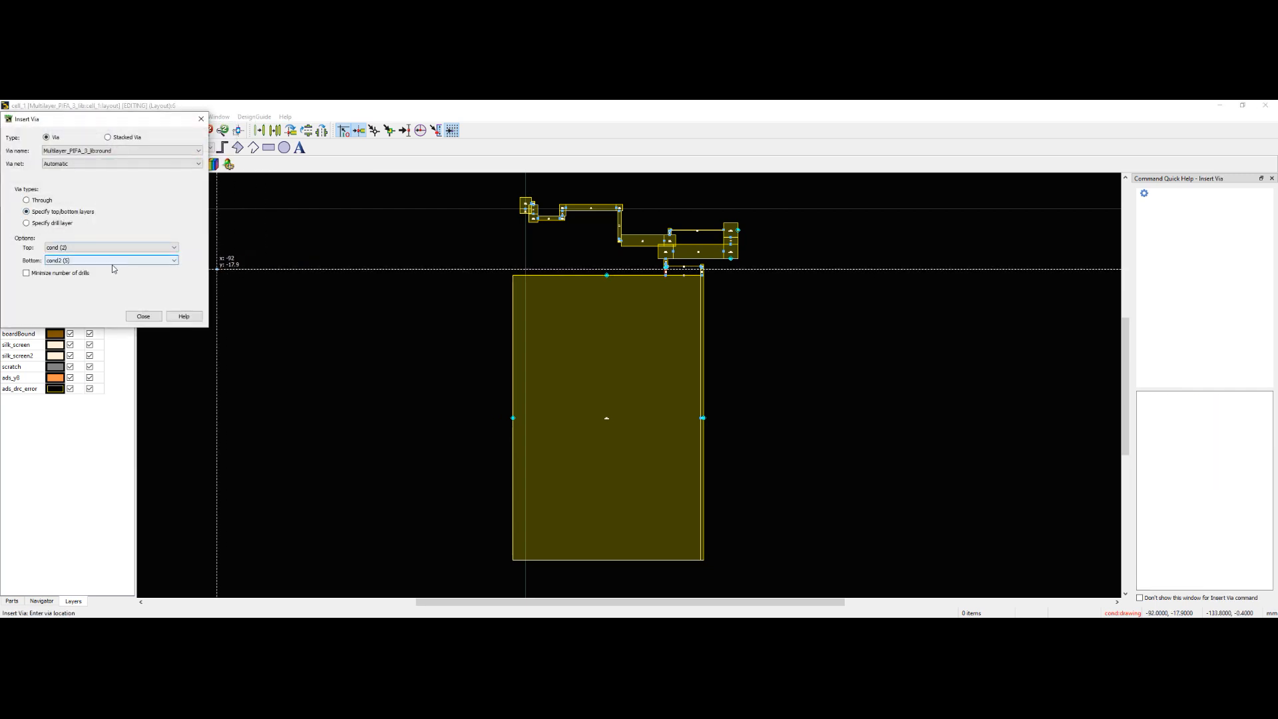
click(93, 261)
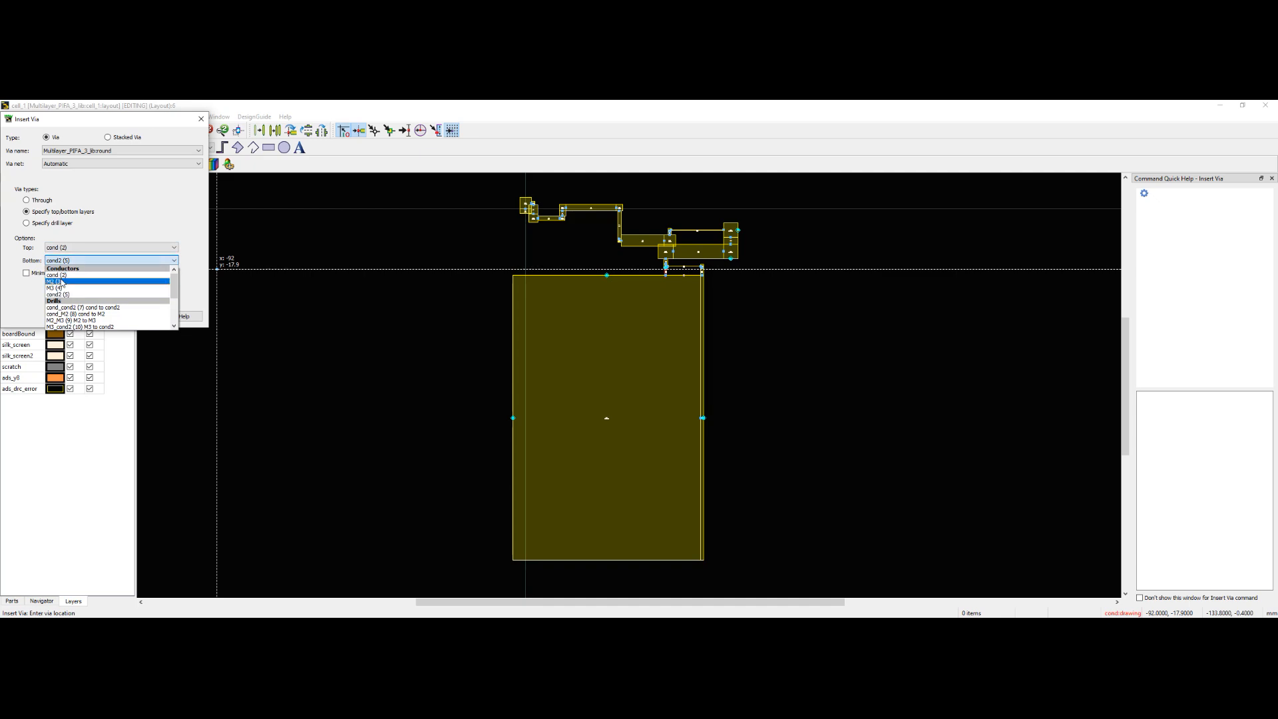
click(56, 281)
scroll(608, 308, up, 6)
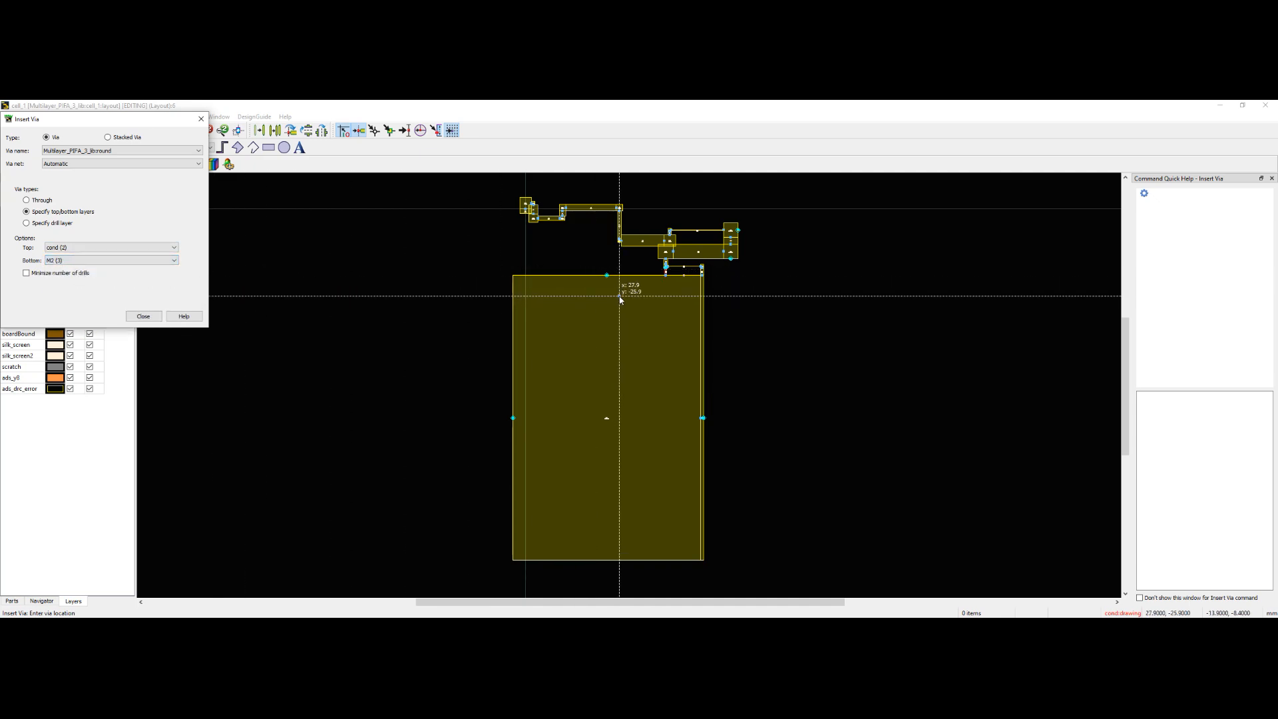
scroll(625, 380, up, 5)
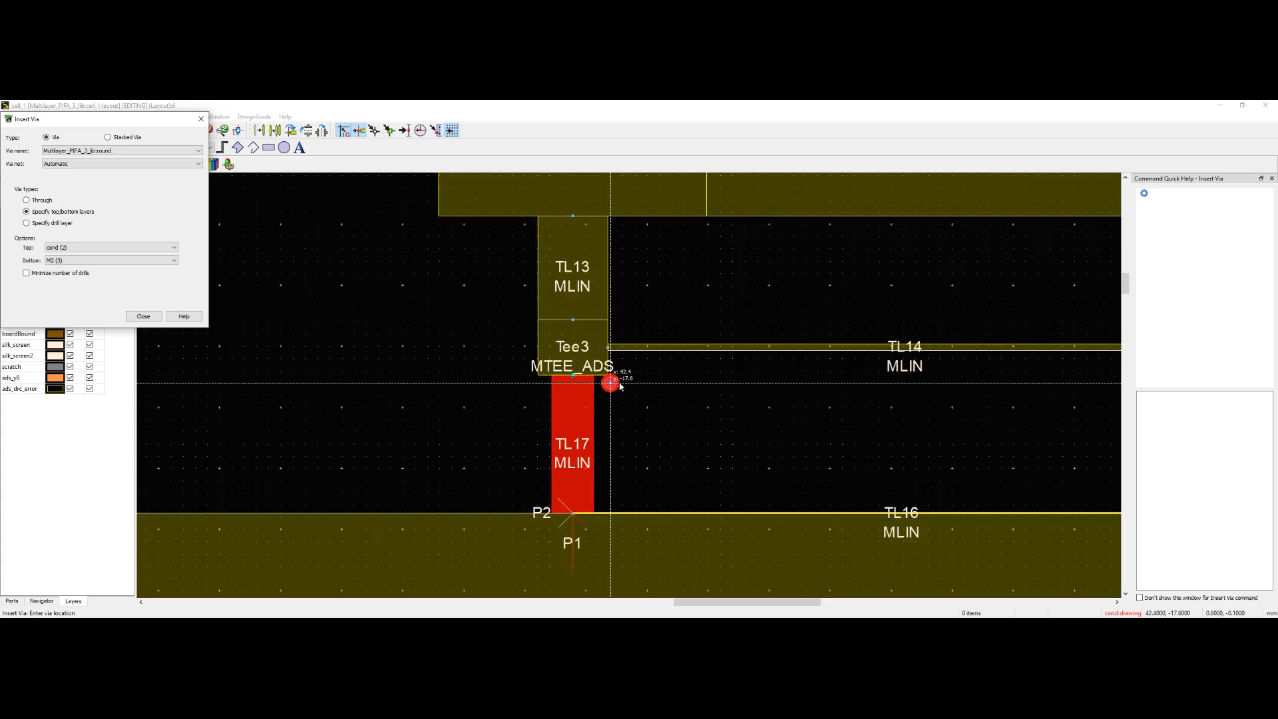
click(511, 370)
scroll(639, 376, down, 3)
right_click(418, 354)
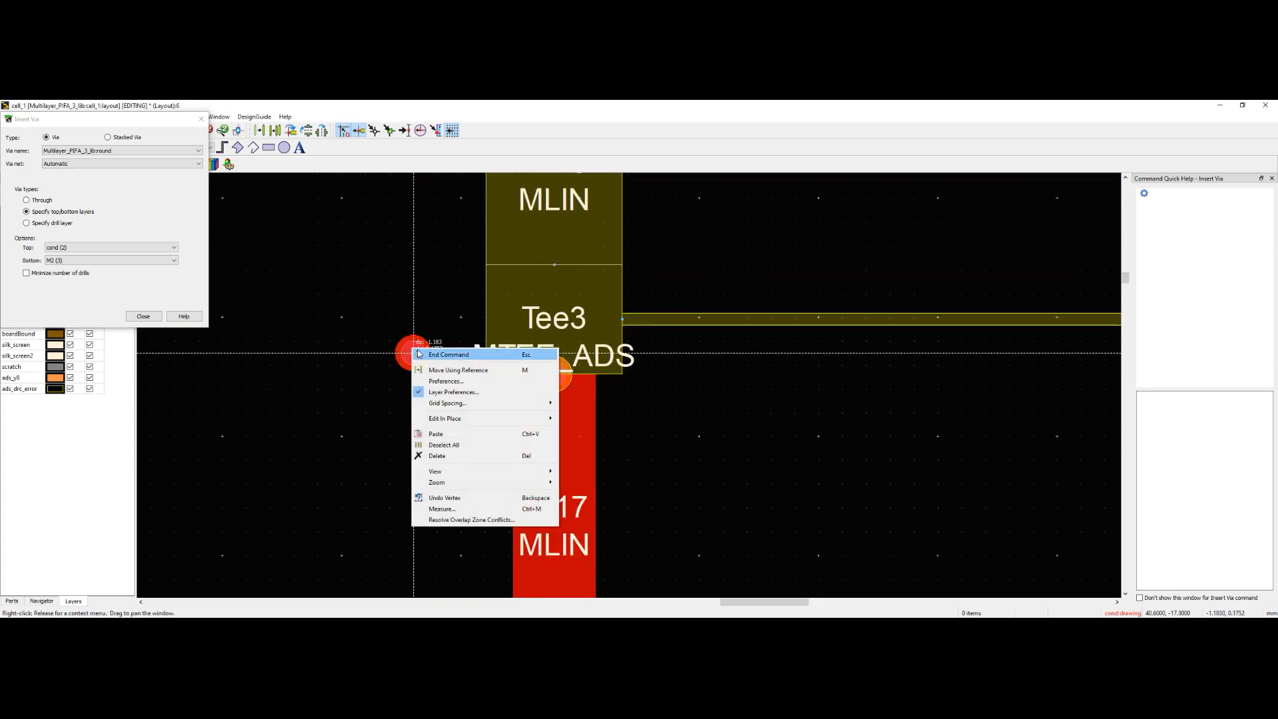
click(449, 354)
- Examine the default values of the layout's X and Y design parameters for the EM component and accept them
scroll(630, 388, down, 8)
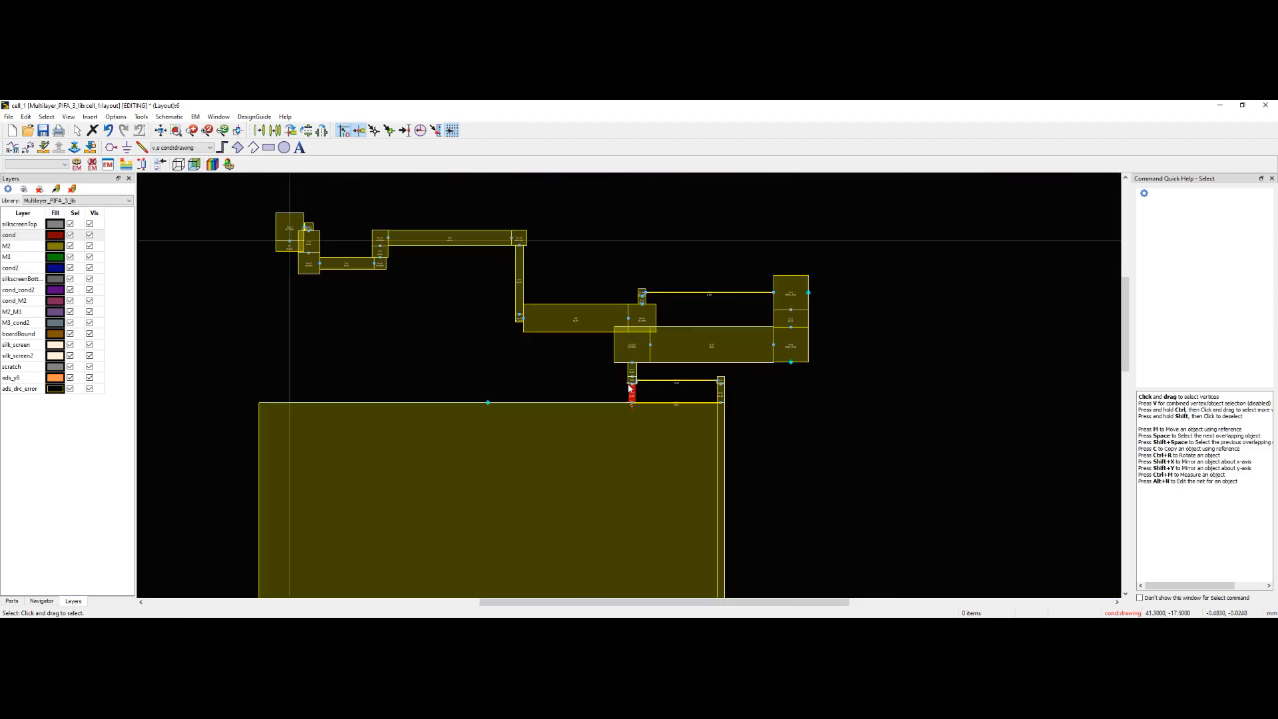
scroll(626, 388, down, 1)
scroll(610, 379, up, 1)
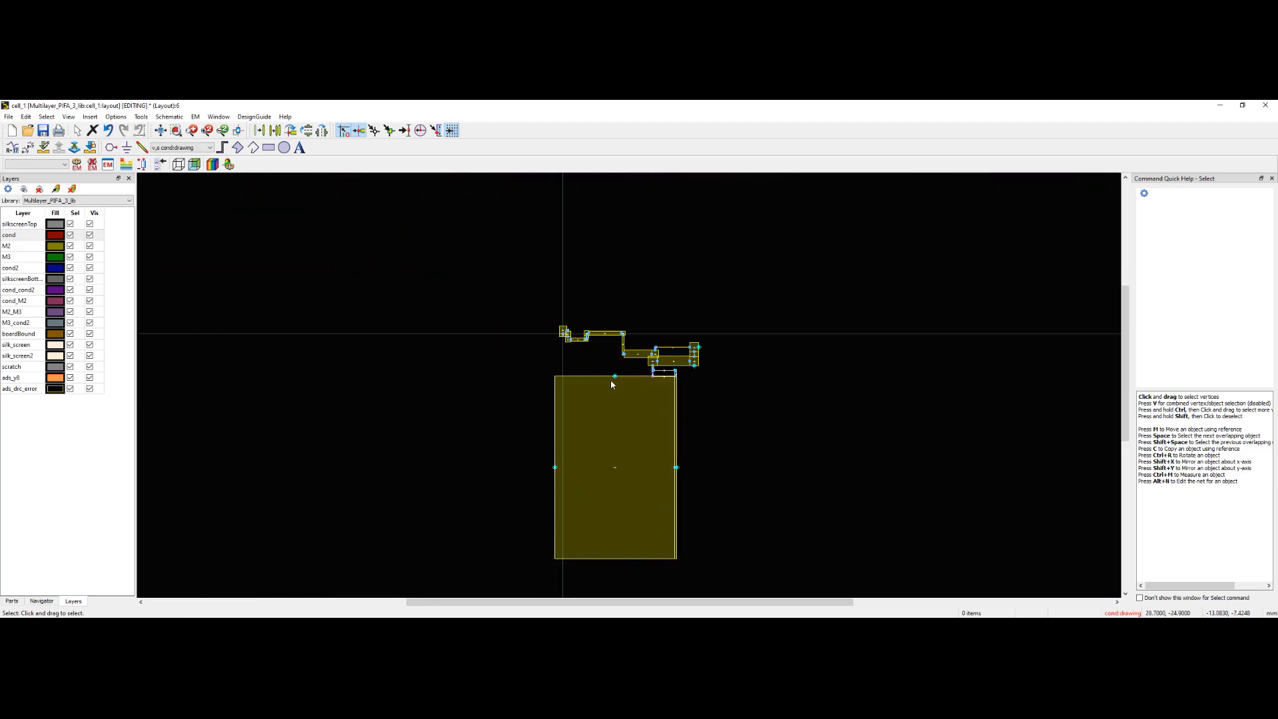
click(162, 131)
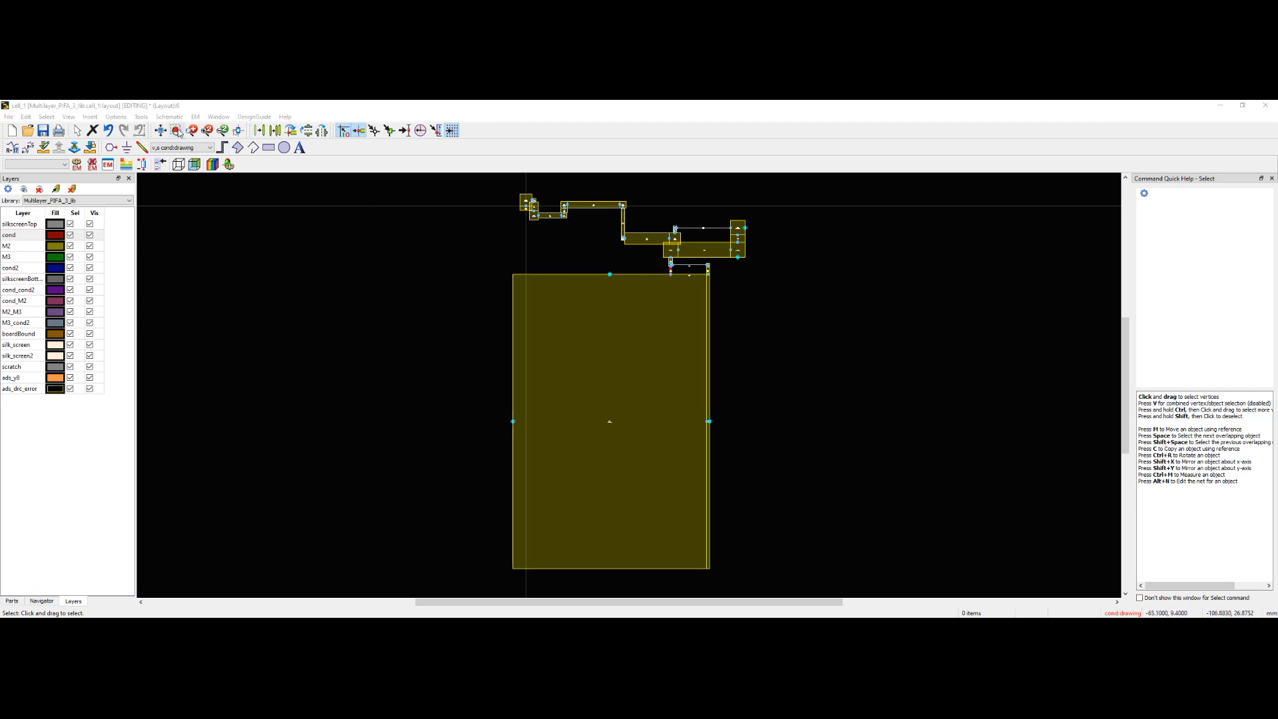
click(195, 116)
mouse_move(222, 248)
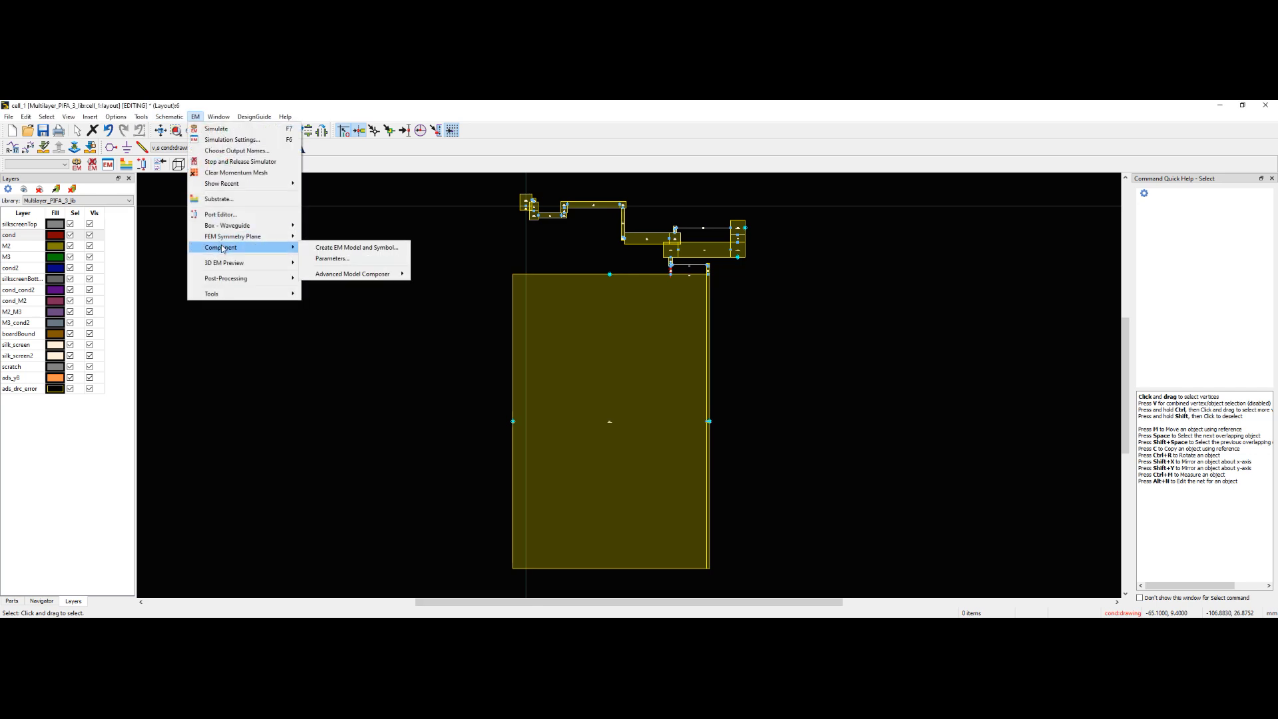
click(332, 259)
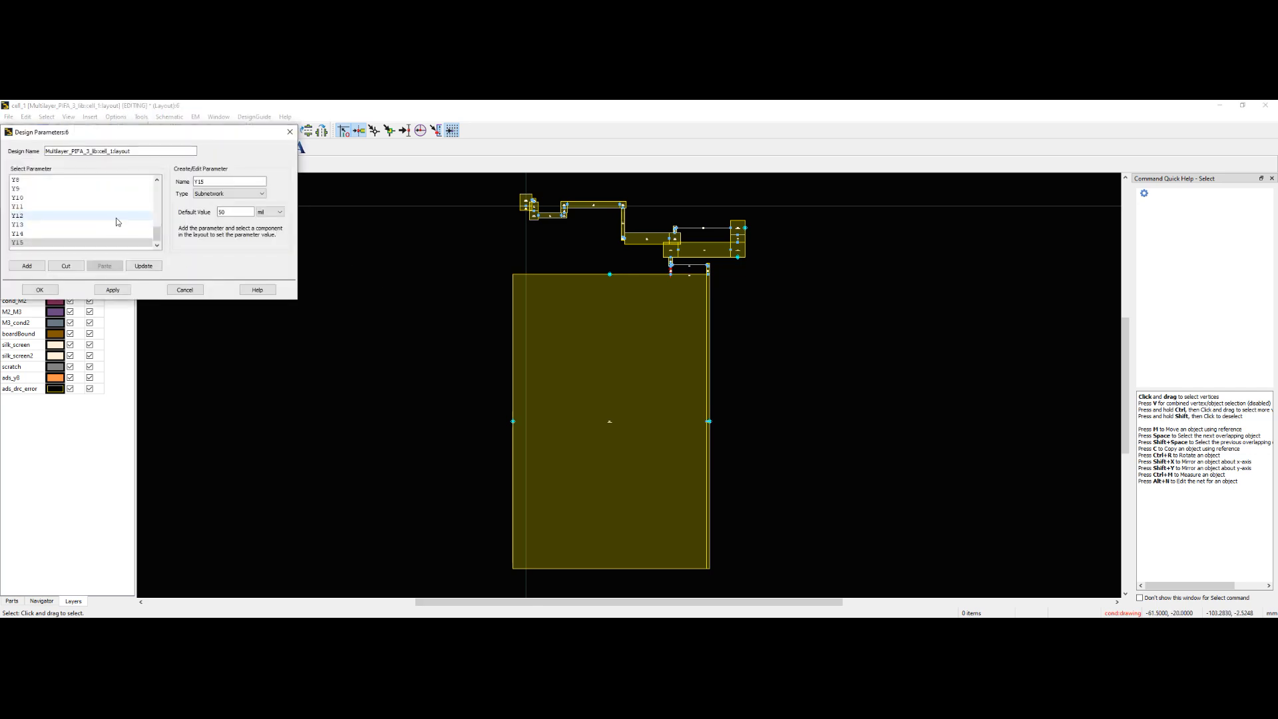
scroll(118, 222, up, 10)
click(38, 181)
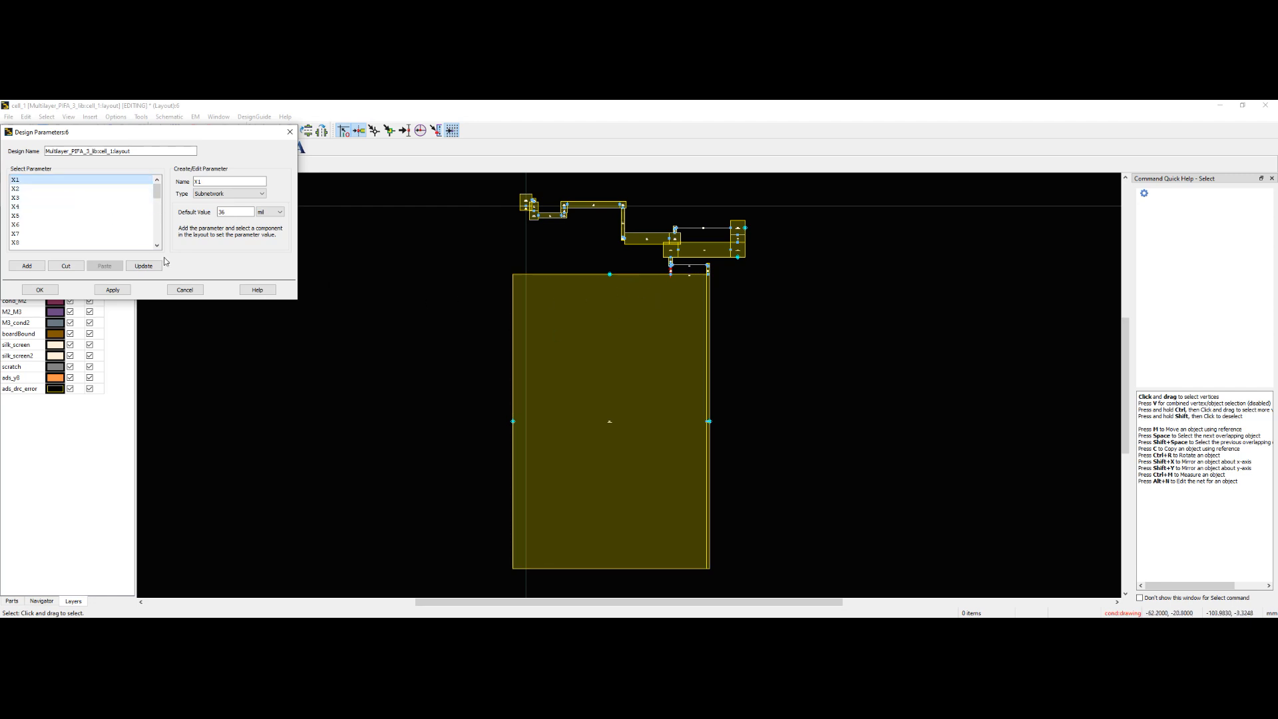
click(33, 198)
click(42, 208)
click(42, 226)
scroll(53, 231, down, 3)
click(57, 217)
scroll(57, 225, down, 5)
click(41, 224)
click(32, 233)
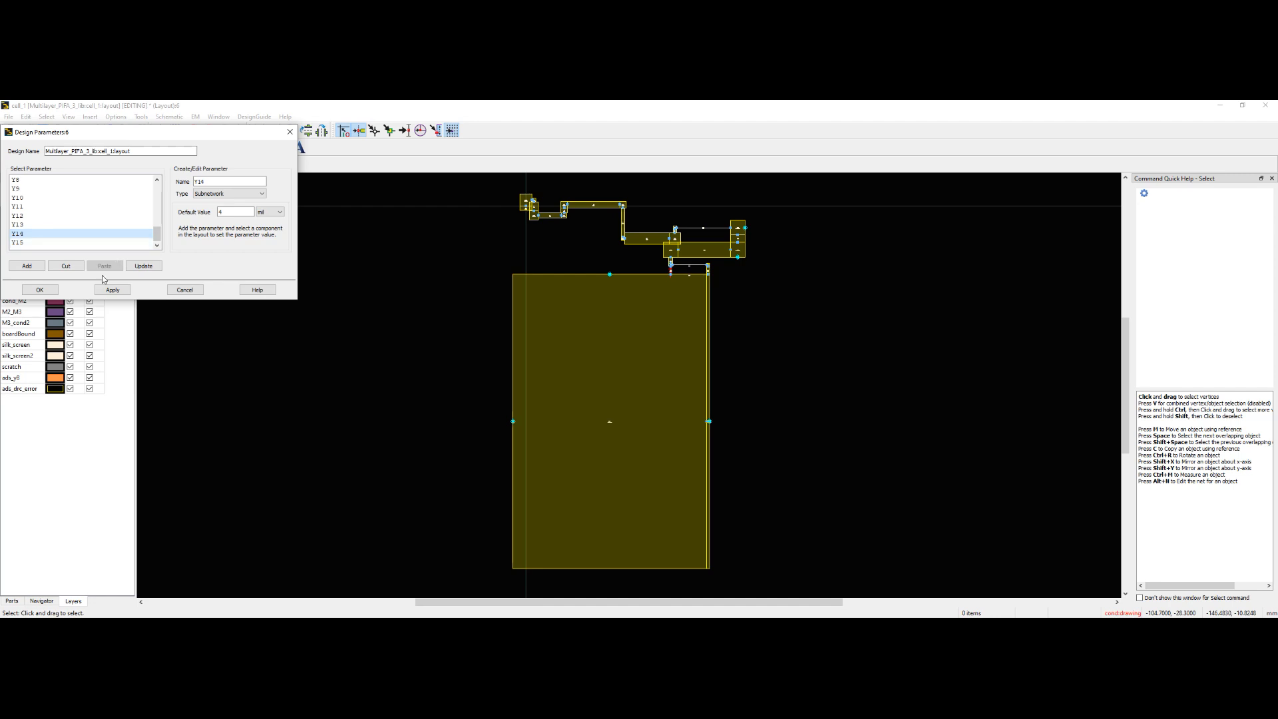
click(39, 289)
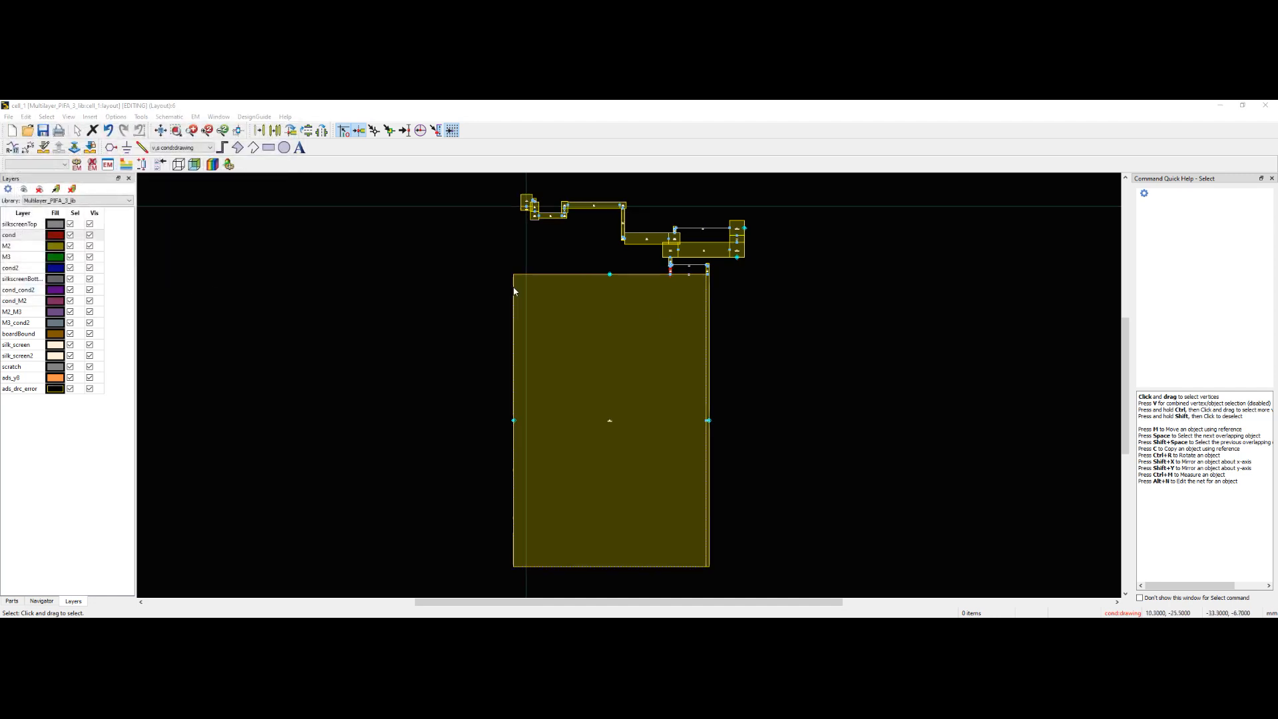
- Create an EM setup view named emSetup for the layout and select FEM as the EM simulator
click(107, 165)
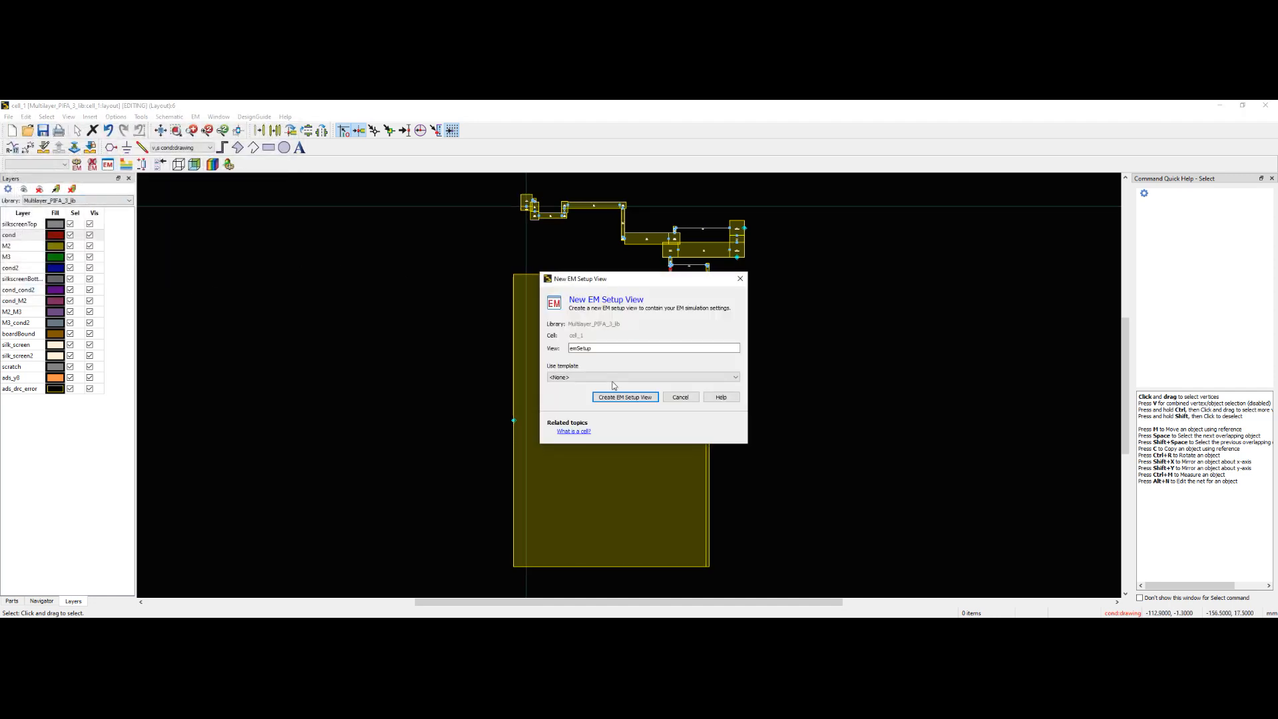
click(636, 398)
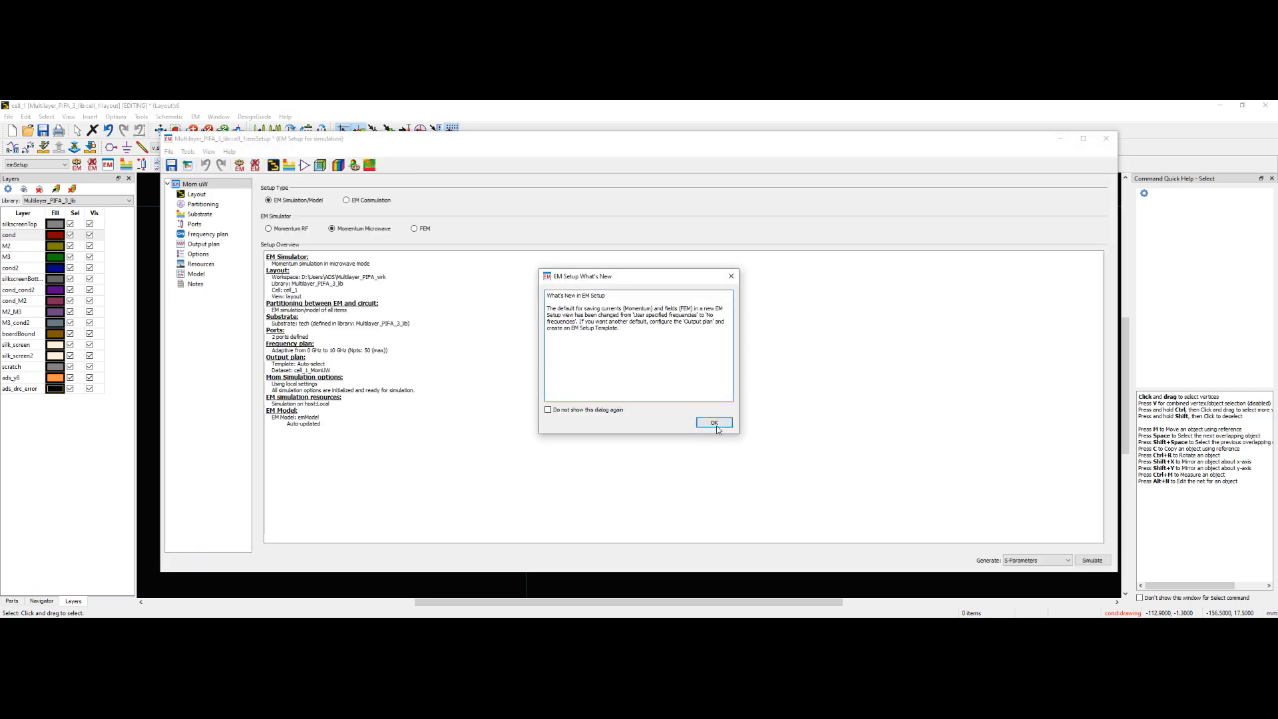
key(Return)
click(414, 229)
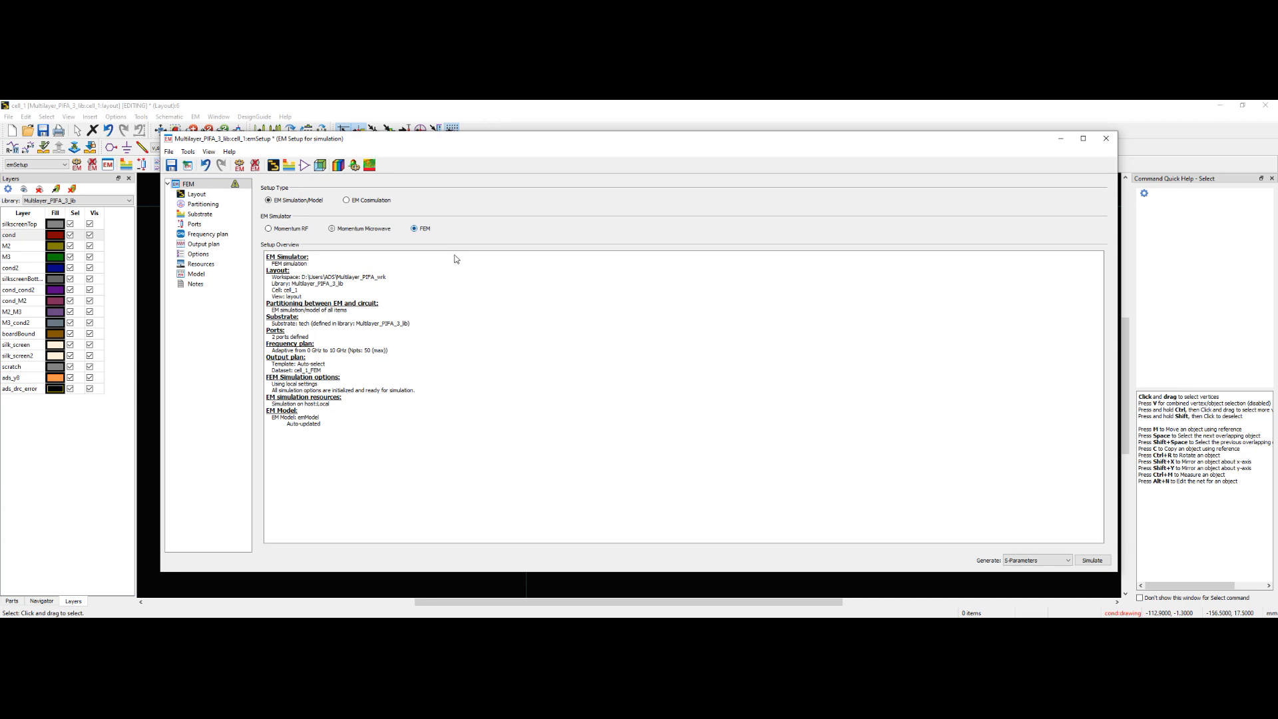
- Review the Layout, Partitioning and Substrate settings and the FEM warning, and close the EM setup window
click(197, 194)
click(203, 205)
click(202, 213)
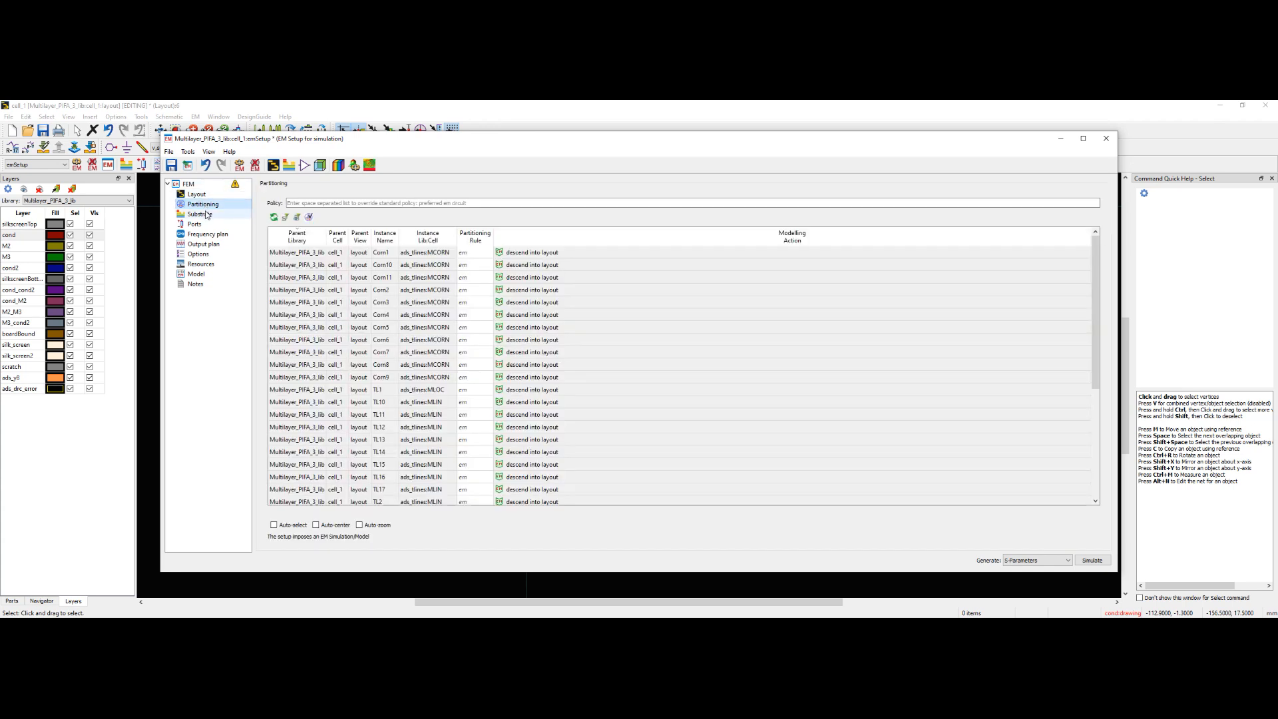
mouse_move(235, 189)
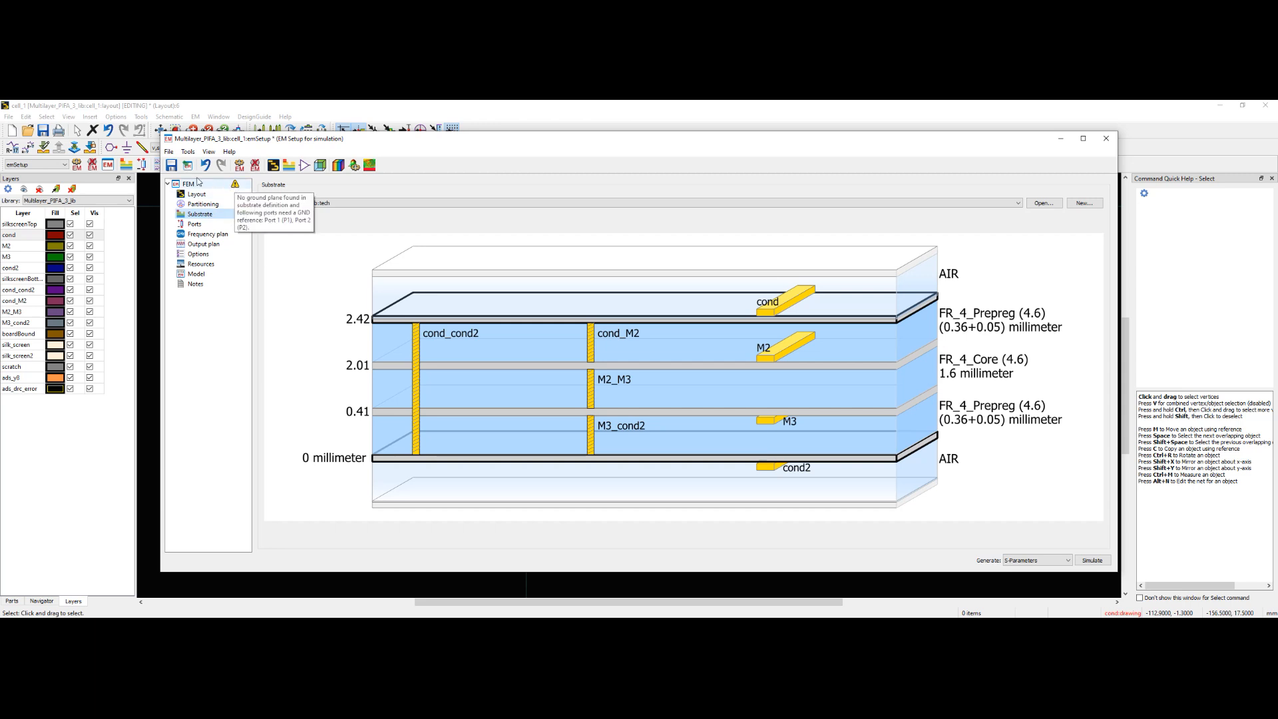
click(1106, 139)
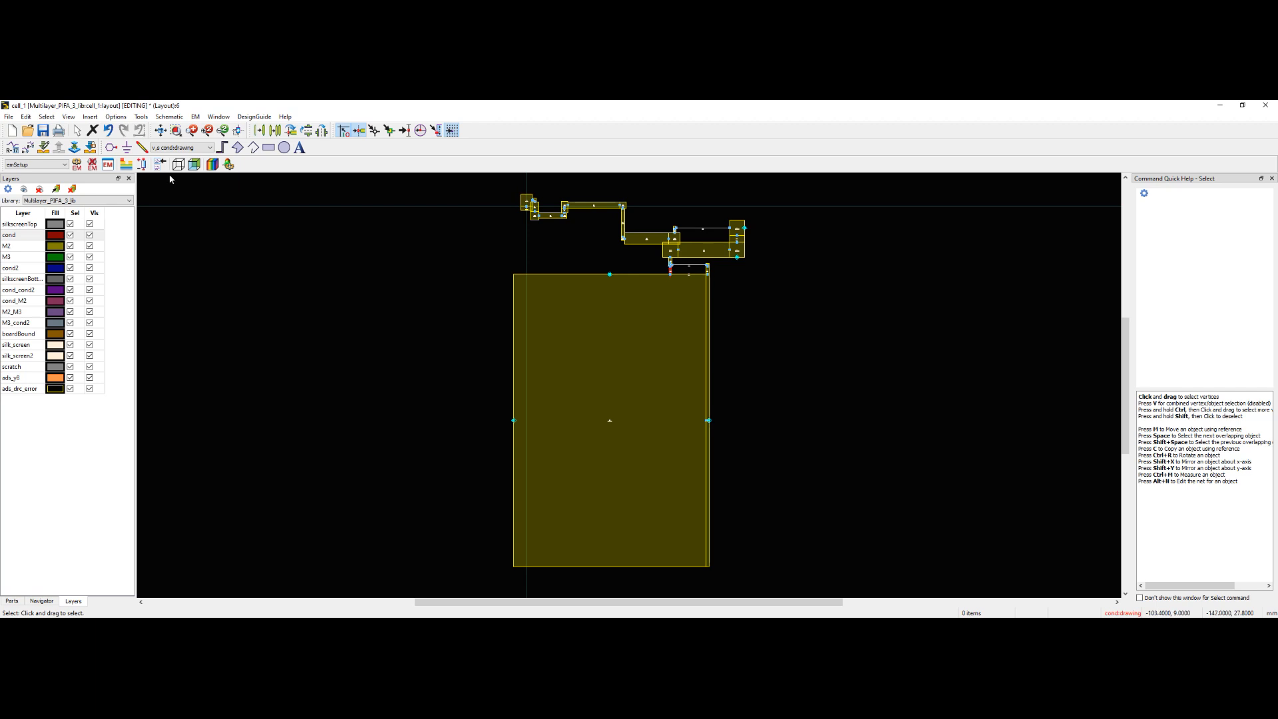
- Assign pin P2 as the ground pin of S-parameter port 1, and inspect pins P1 and P2 at the end of line TL17
click(142, 165)
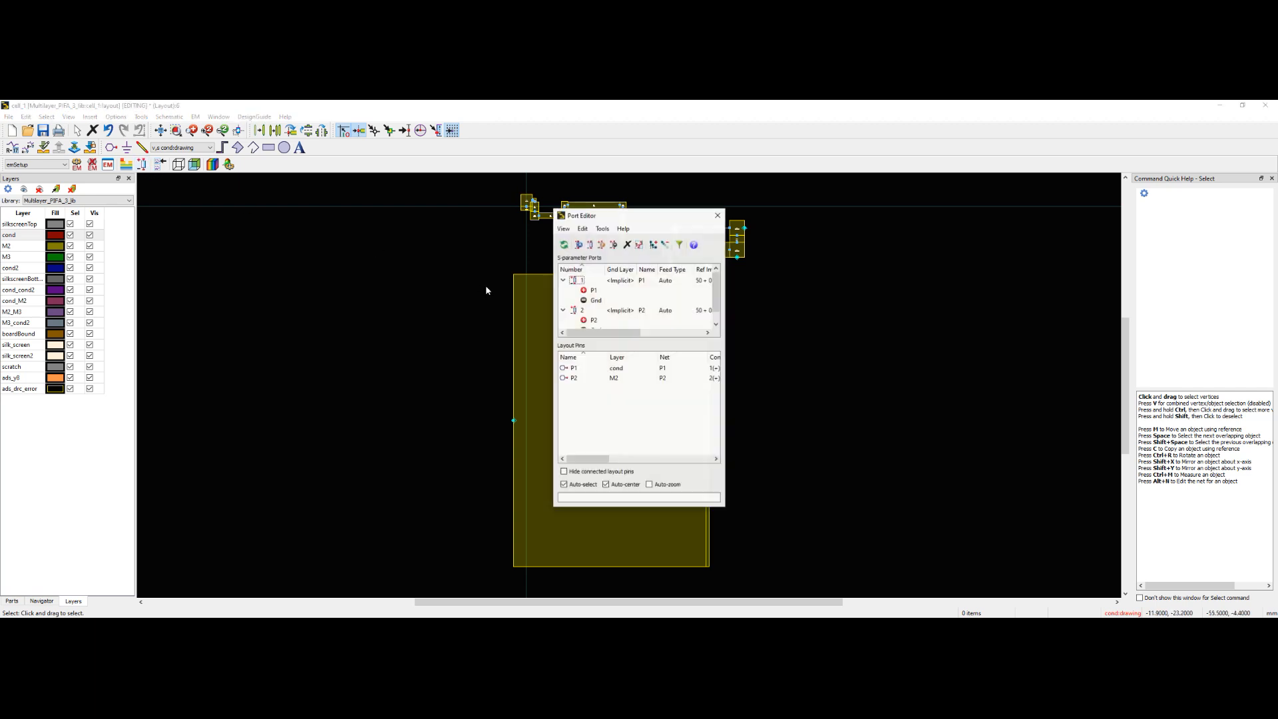
click(593, 321)
drag(590, 324, 595, 301)
click(717, 215)
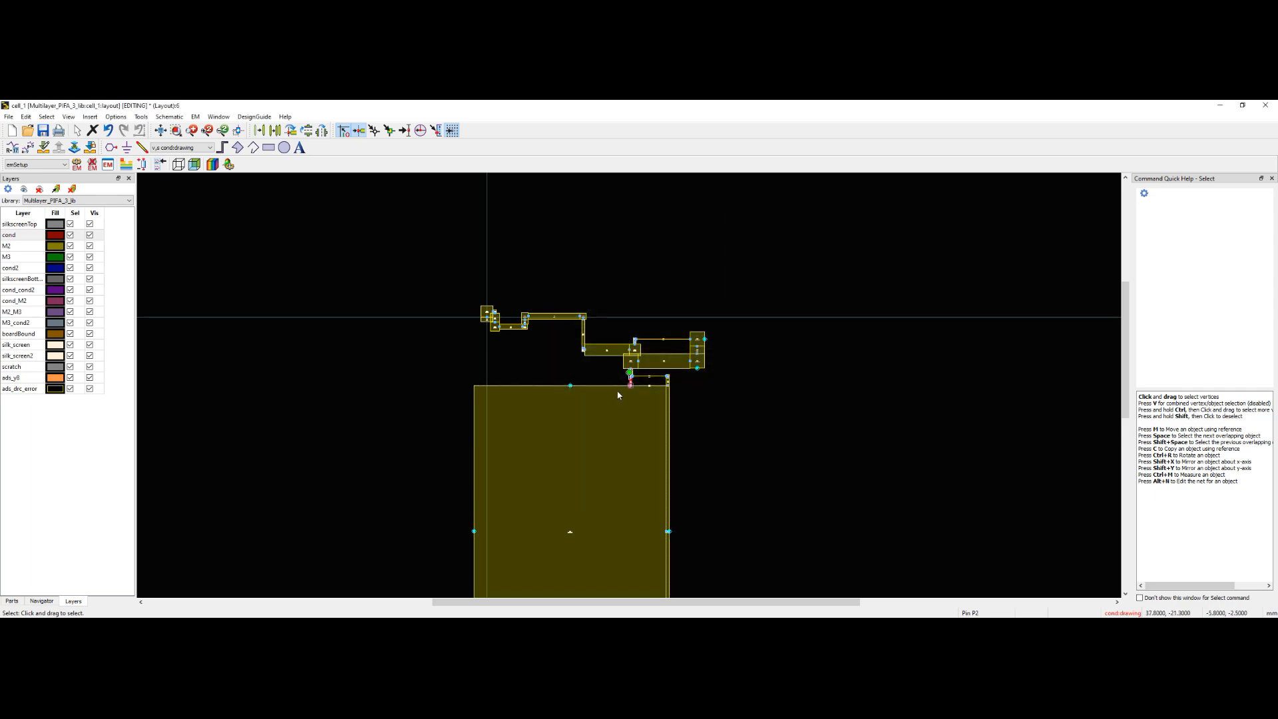
scroll(616, 388, up, 5)
scroll(605, 375, up, 4)
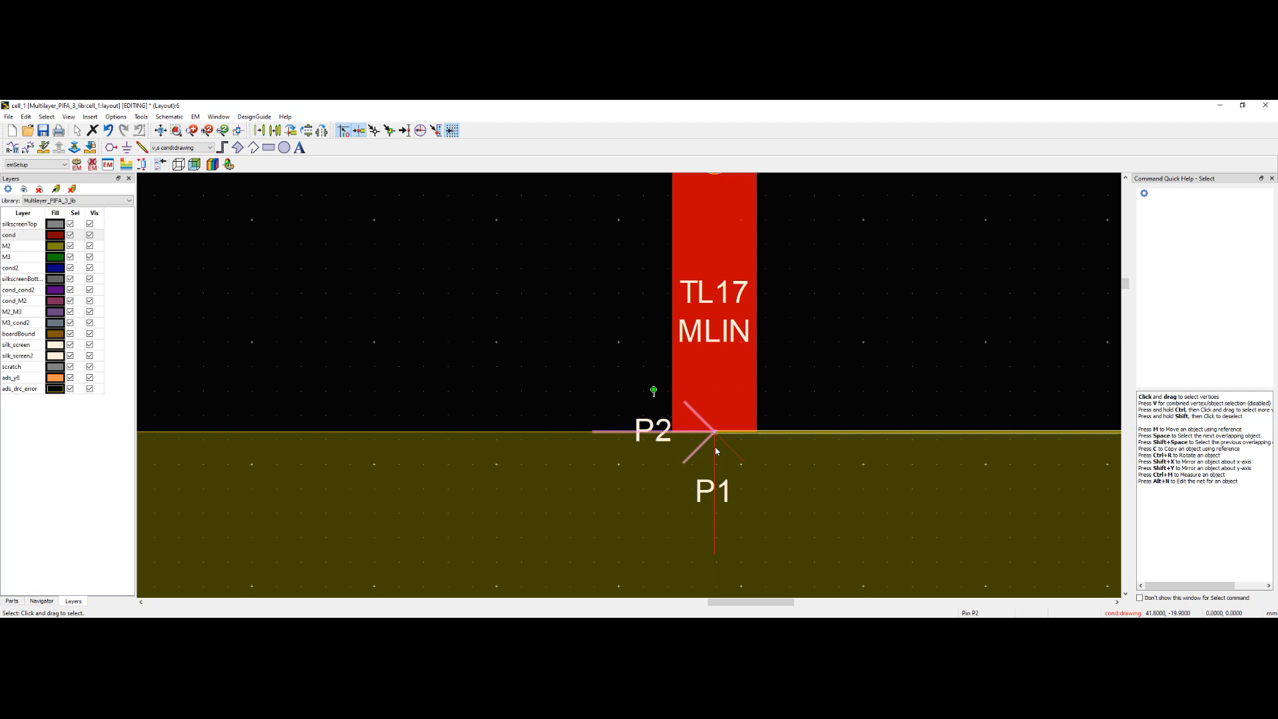
click(696, 436)
click(693, 433)
click(572, 357)
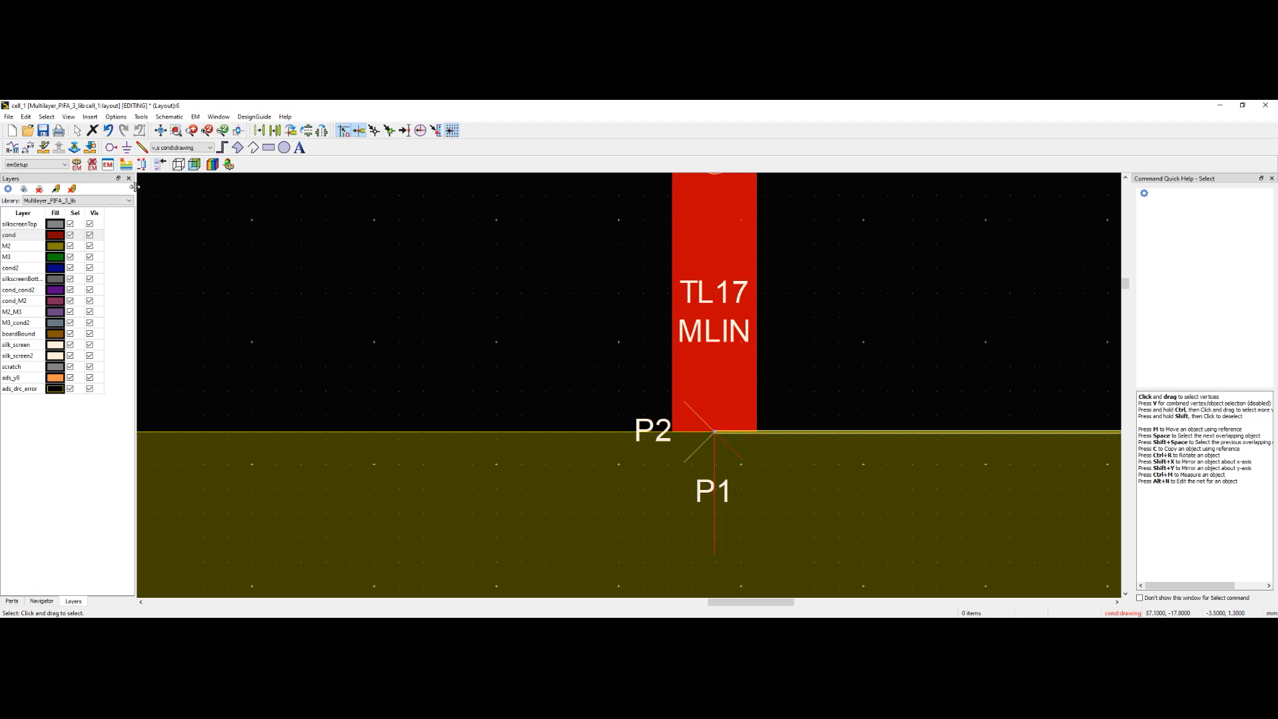
- Reopen the EM setup, accept the port information reloaded from the layout, and review the FEM setup overview and Ports settings
click(108, 164)
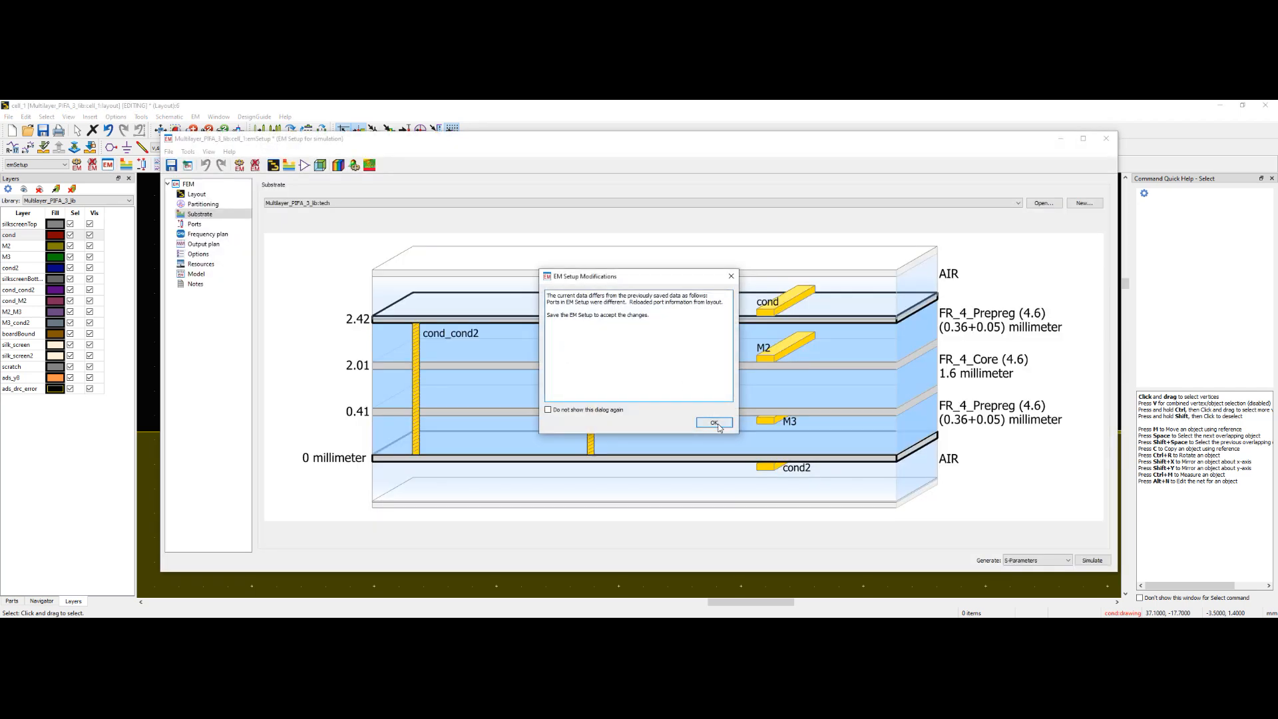
click(716, 425)
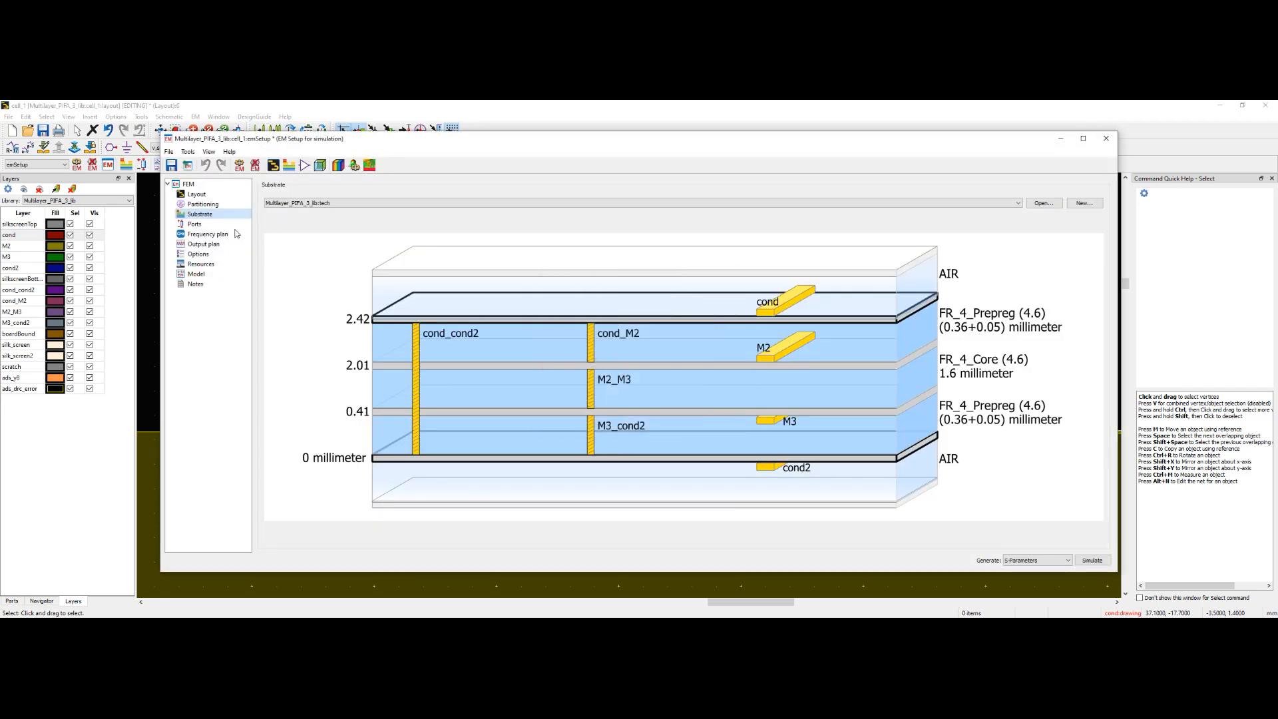
click(199, 187)
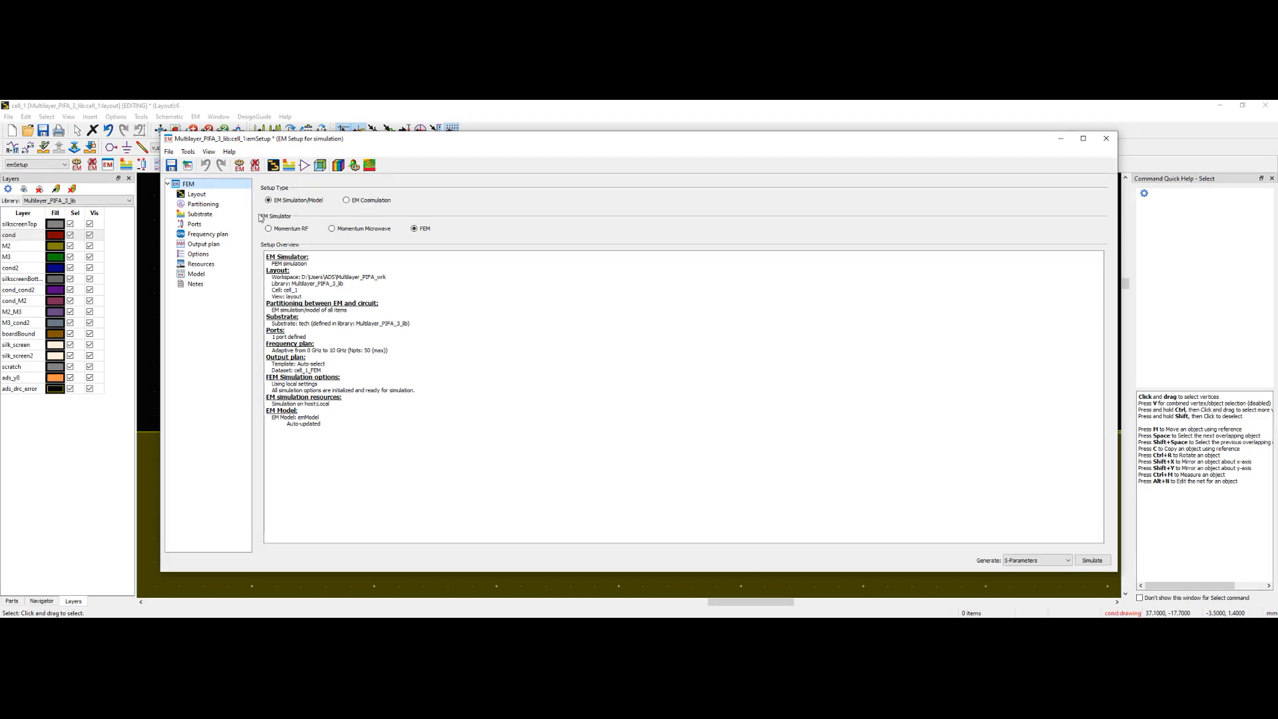
click(199, 224)
- Set the adaptive sweep in the frequency plan to run from 0.5 GHz to 4 GHz
click(224, 236)
click(316, 232)
click(315, 231)
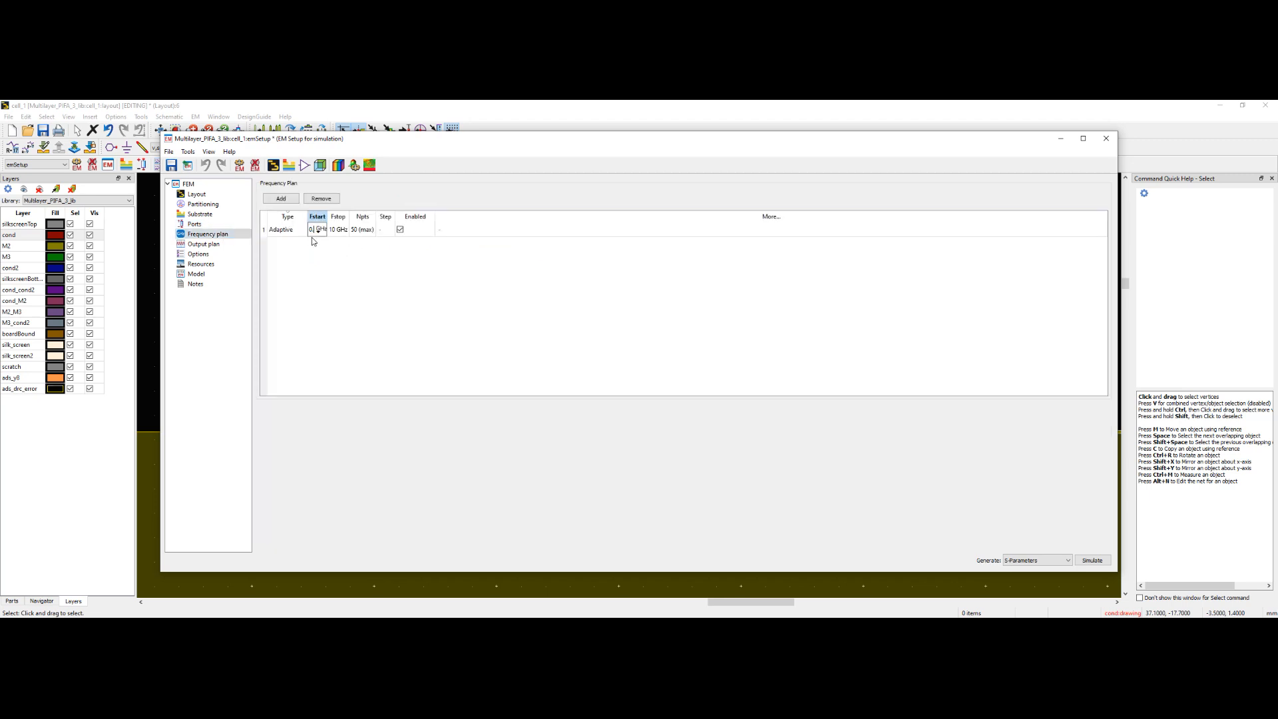
text(0.5)
key(Return)
click(341, 233)
click(340, 231)
text(4)
key(Return)
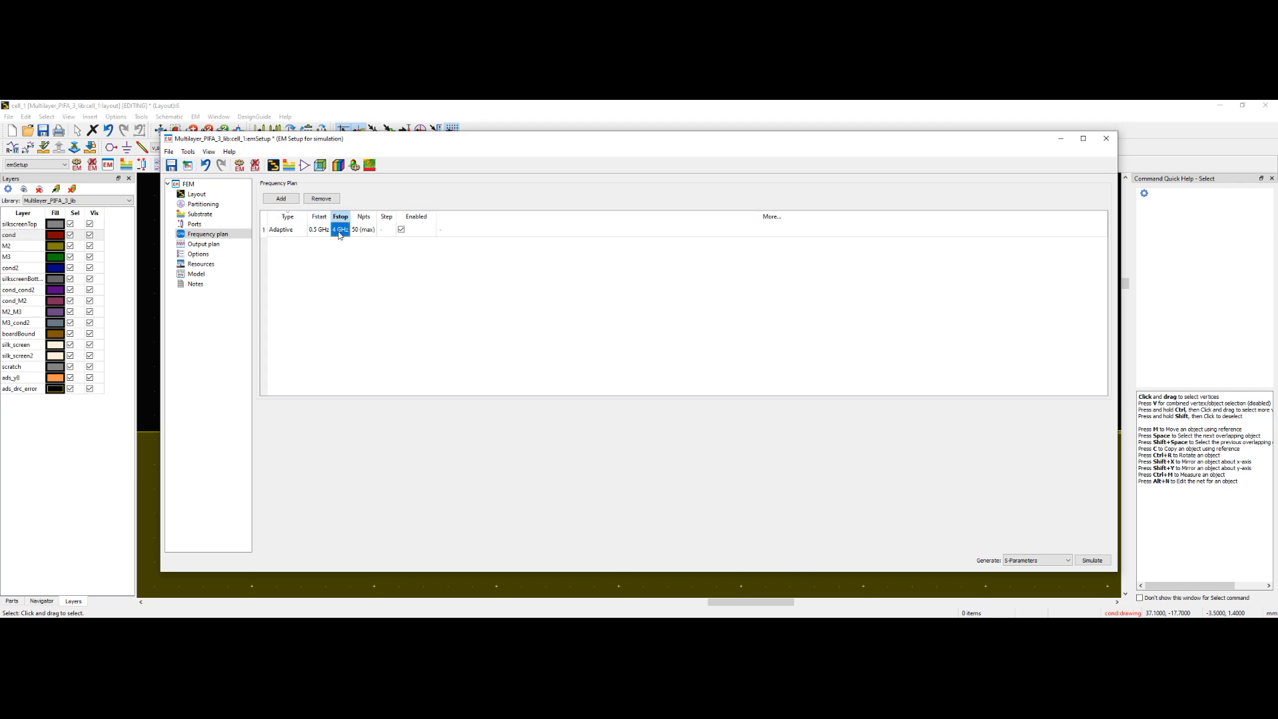
- Add six more sweep rows to the frequency plan
click(283, 199)
click(285, 201)
click(285, 201)
click(286, 203)
click(286, 203)
click(286, 203)
- Change the sweep type of frequency plan rows 2 to 7 to Single
click(303, 246)
click(303, 247)
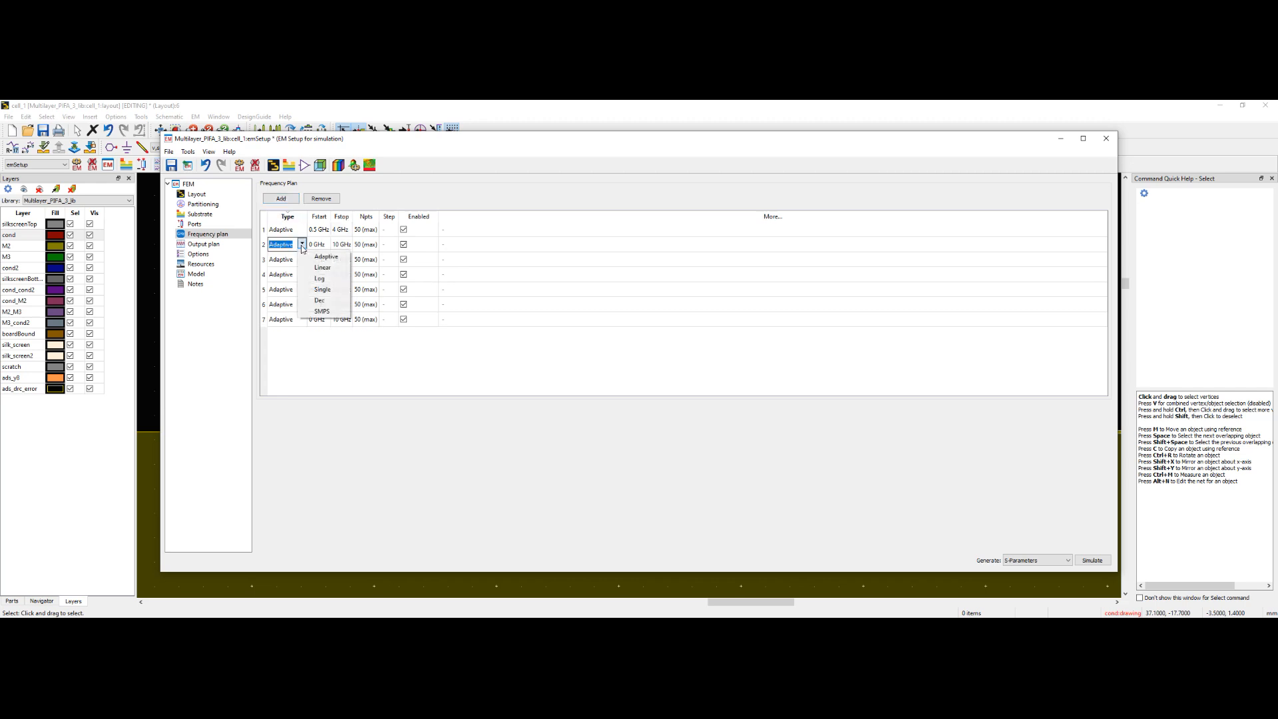
click(321, 291)
click(303, 260)
click(303, 260)
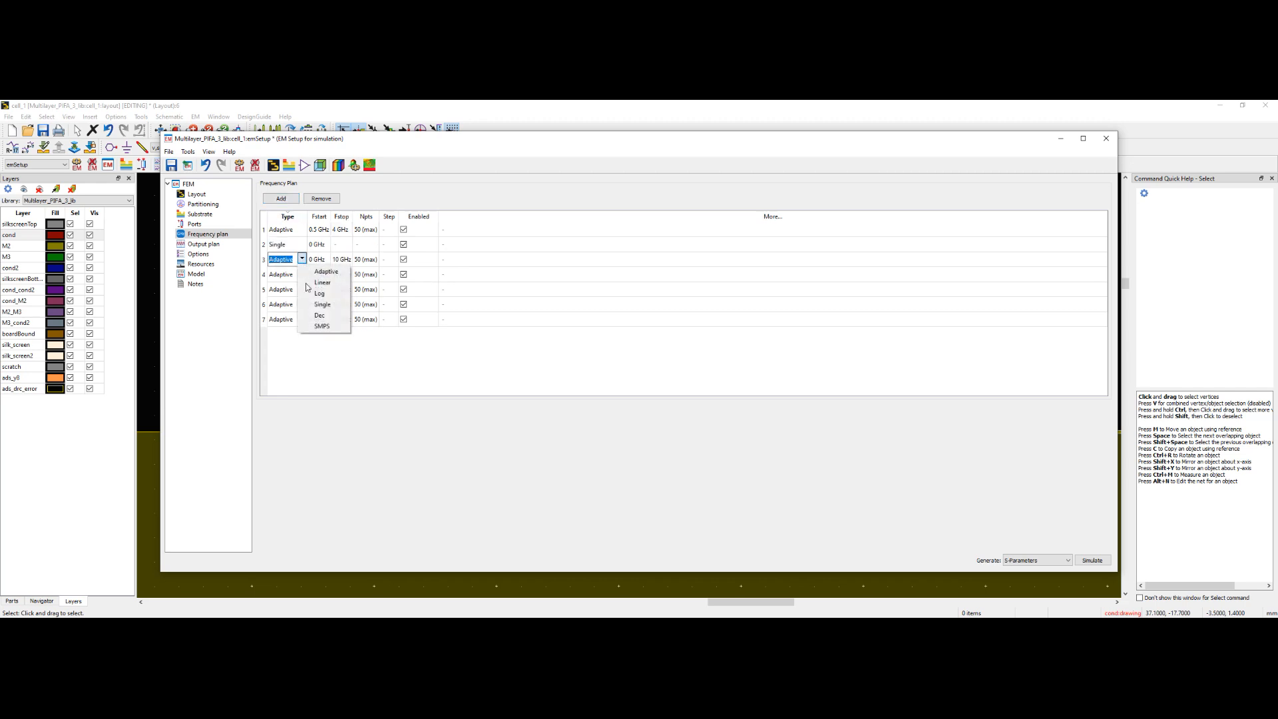
click(318, 304)
click(303, 274)
click(303, 275)
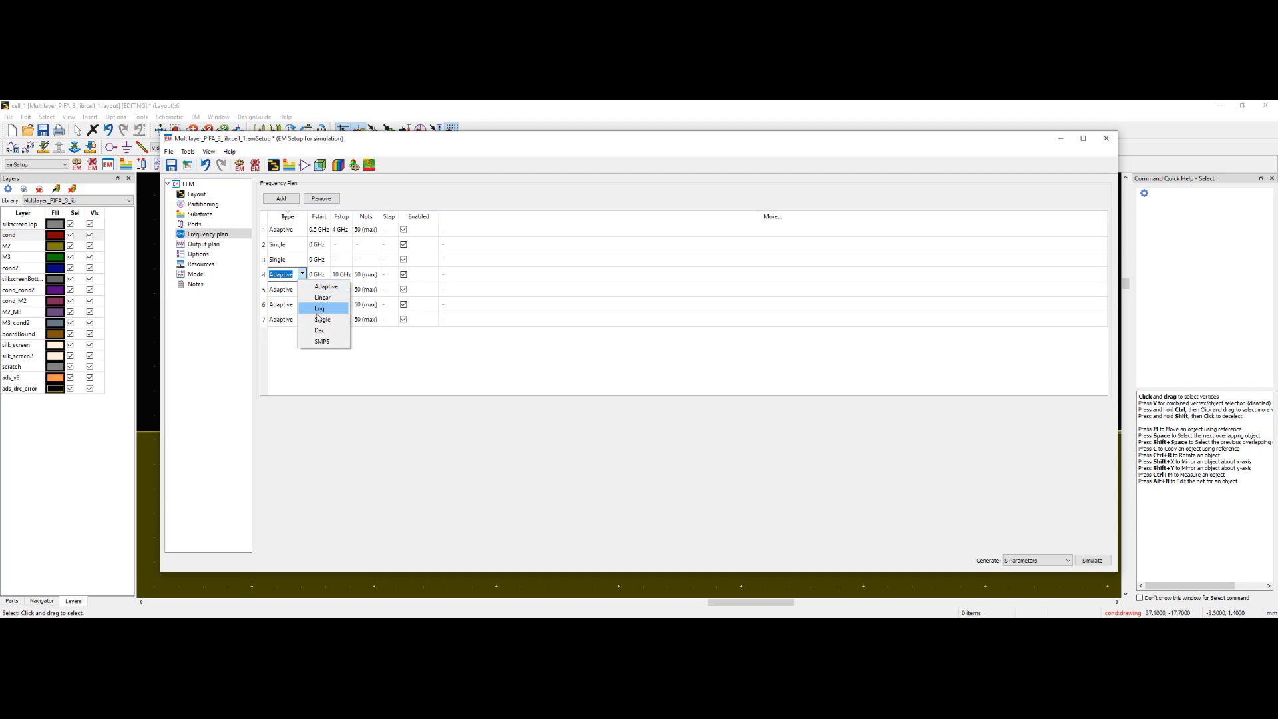
click(319, 319)
click(303, 289)
click(303, 289)
click(318, 333)
click(303, 304)
click(303, 304)
click(318, 349)
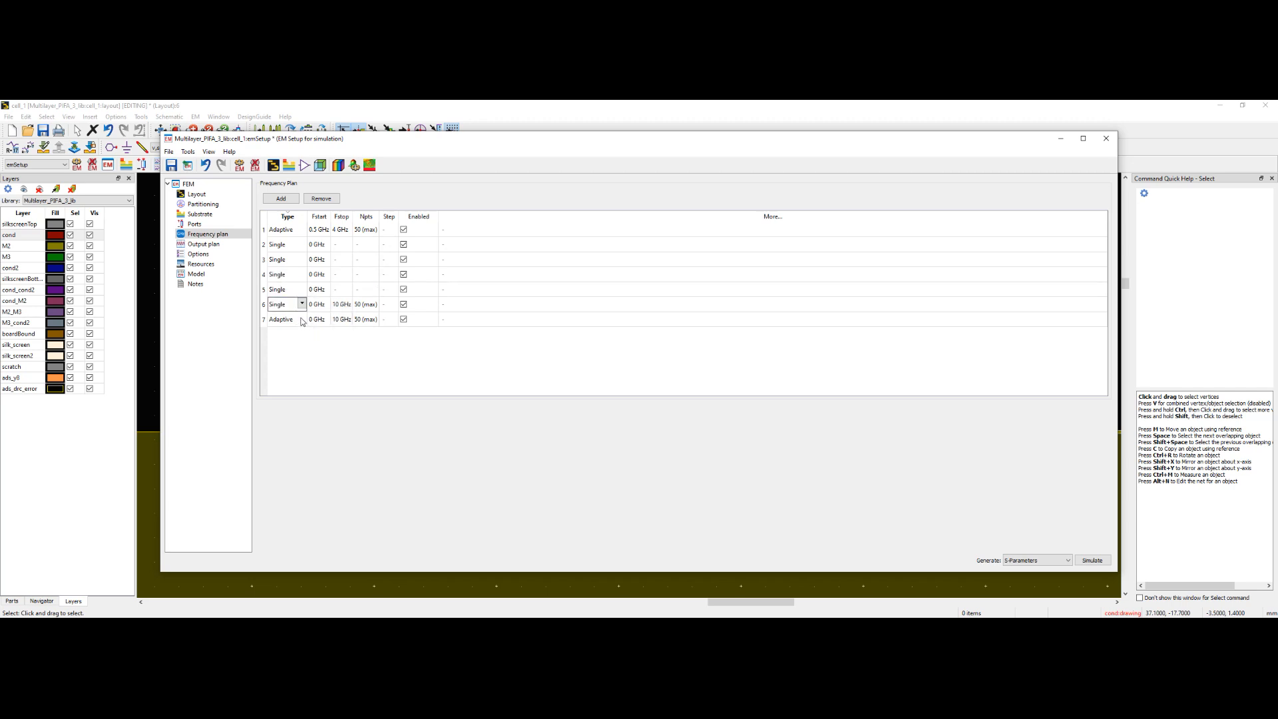
click(303, 319)
click(303, 319)
click(319, 364)
- Set the single frequencies in rows 2 to 5 to 0.699, 0.96, 1.71 and 1.99 GHz
click(313, 248)
text(0.699)
key(Return)
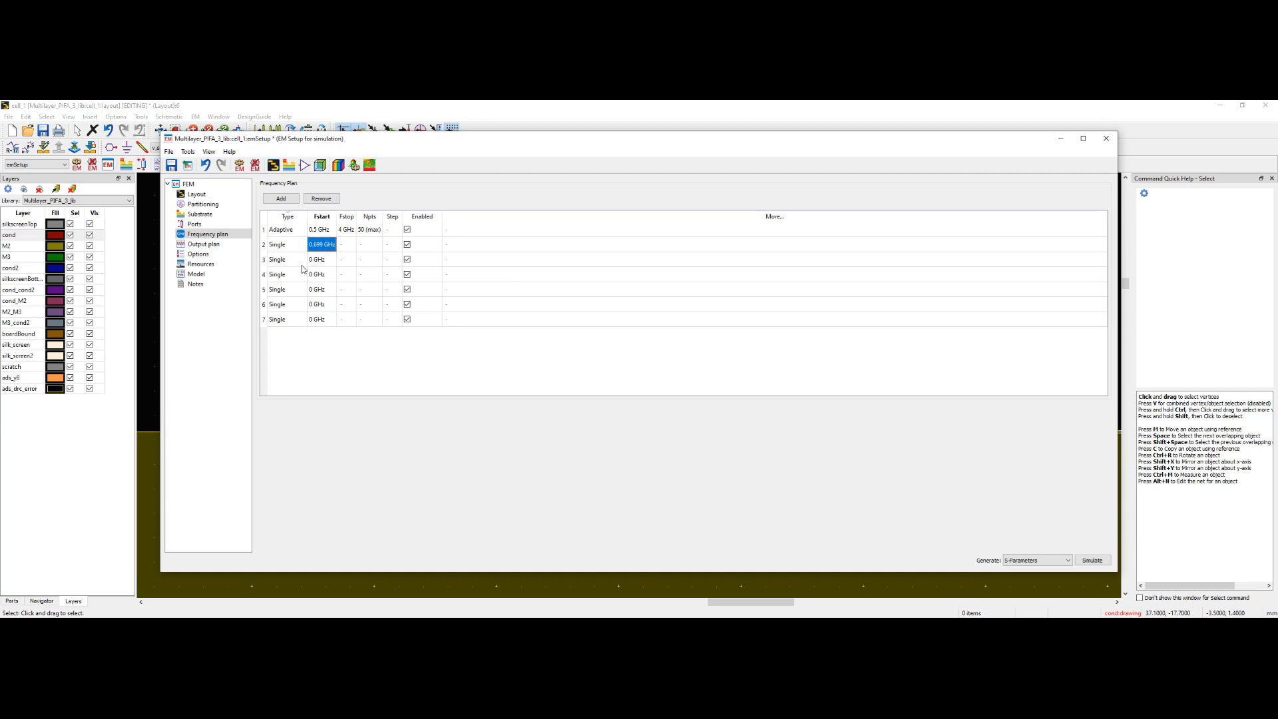
click(310, 263)
text(0.96)
key(Return)
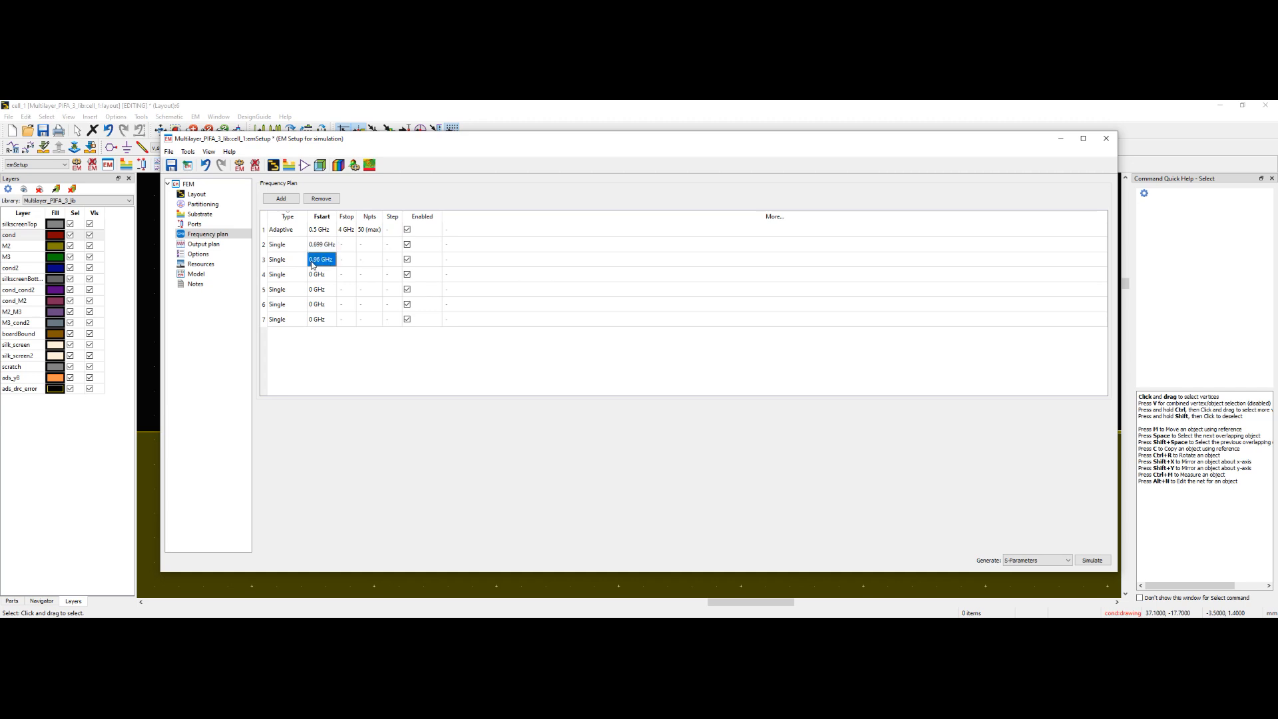
click(310, 275)
text(1.71)
key(Return)
click(311, 288)
text(1.99)
key(Return)
- Enter the single frequency for row 6 and set row 7 to 2.69 GHz
click(312, 306)
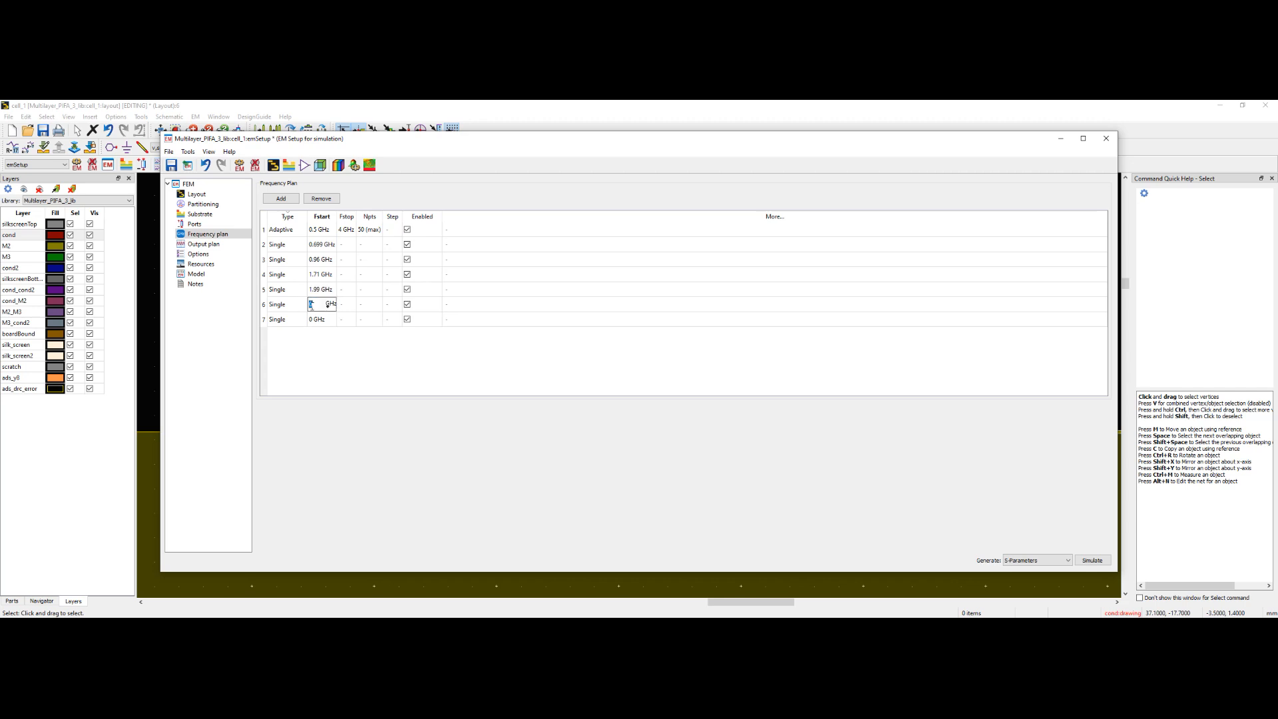
key(Return)
click(311, 322)
text(2.69)
key(Return)
- Review the Output plan, Options, Resources and Model settings, and save and close the EM setup
click(213, 244)
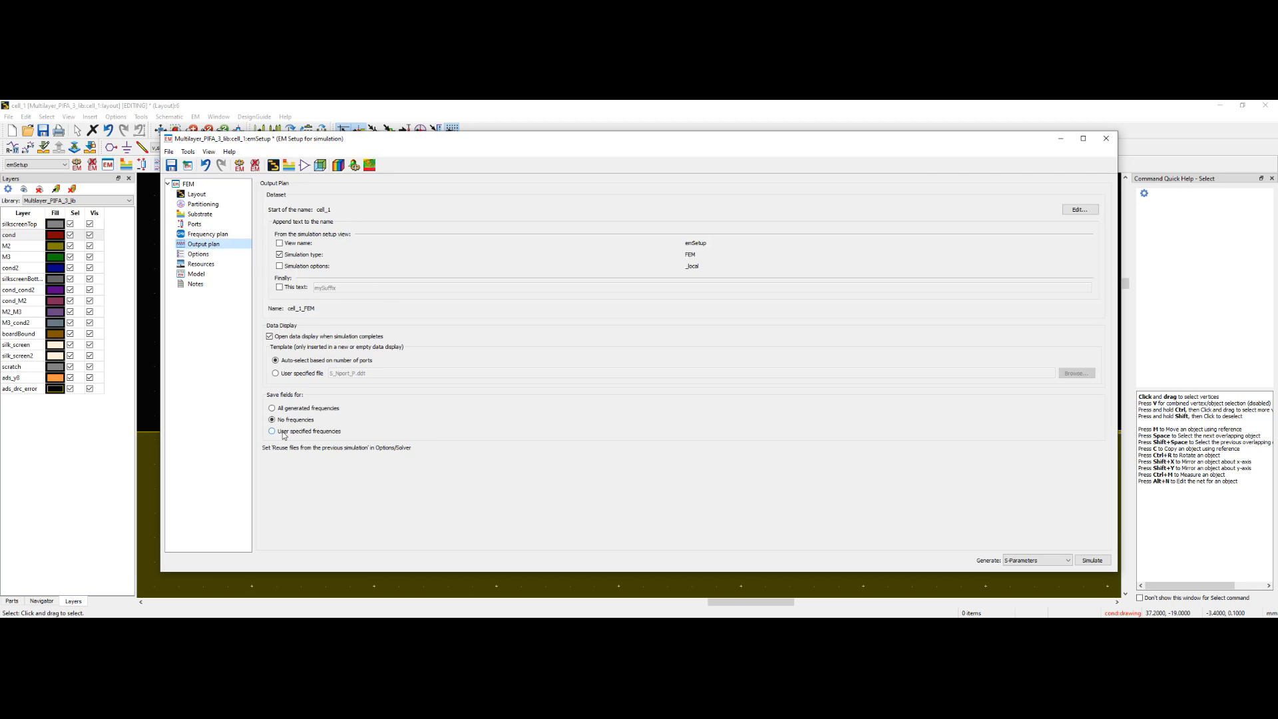
click(200, 254)
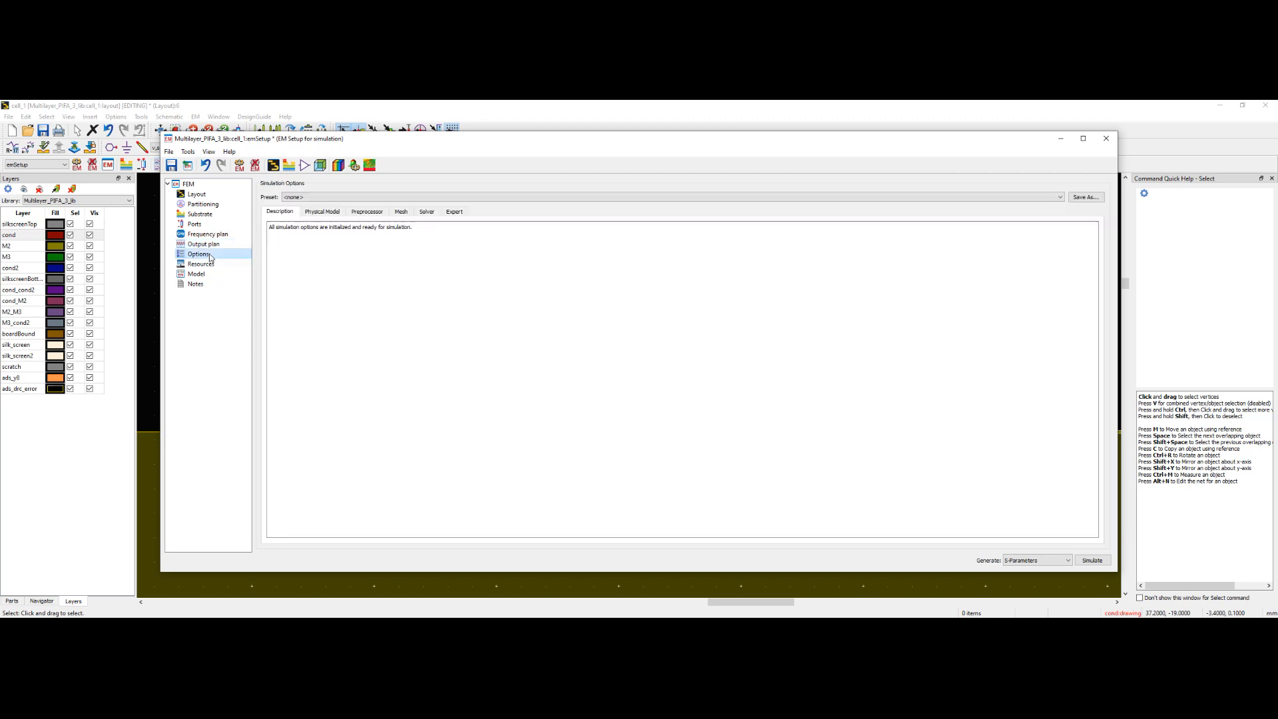
click(200, 264)
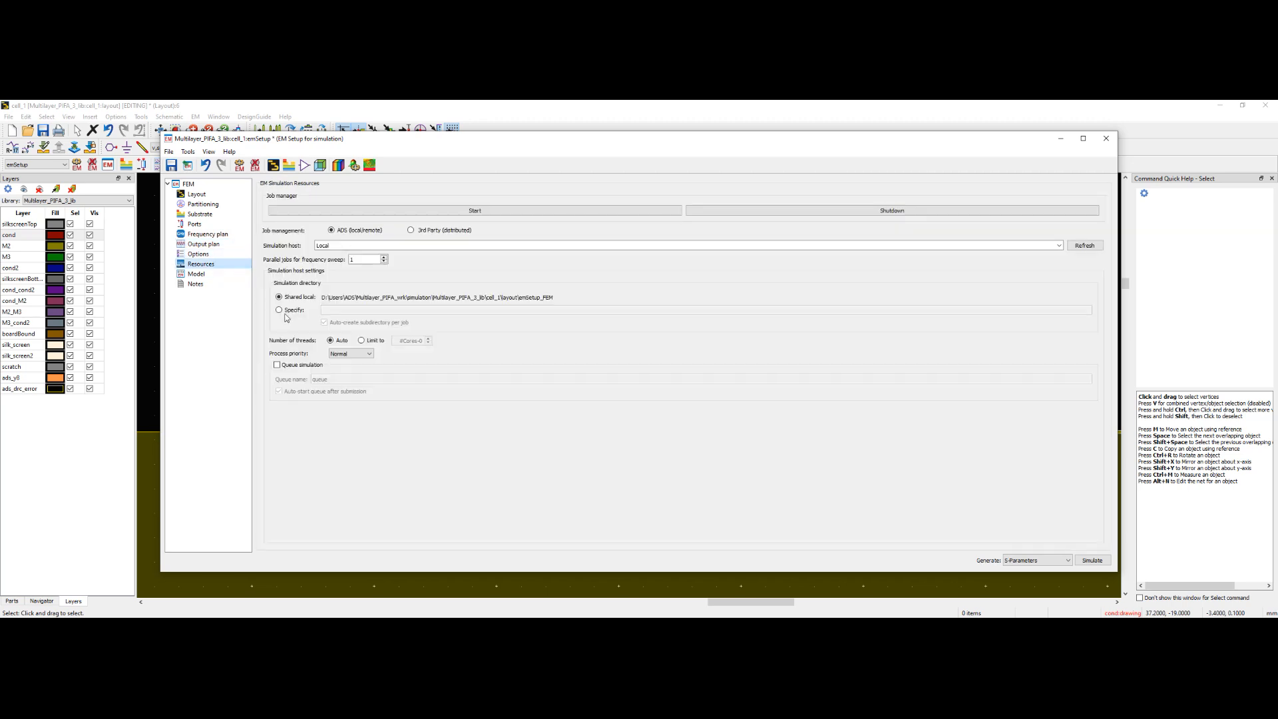
click(207, 274)
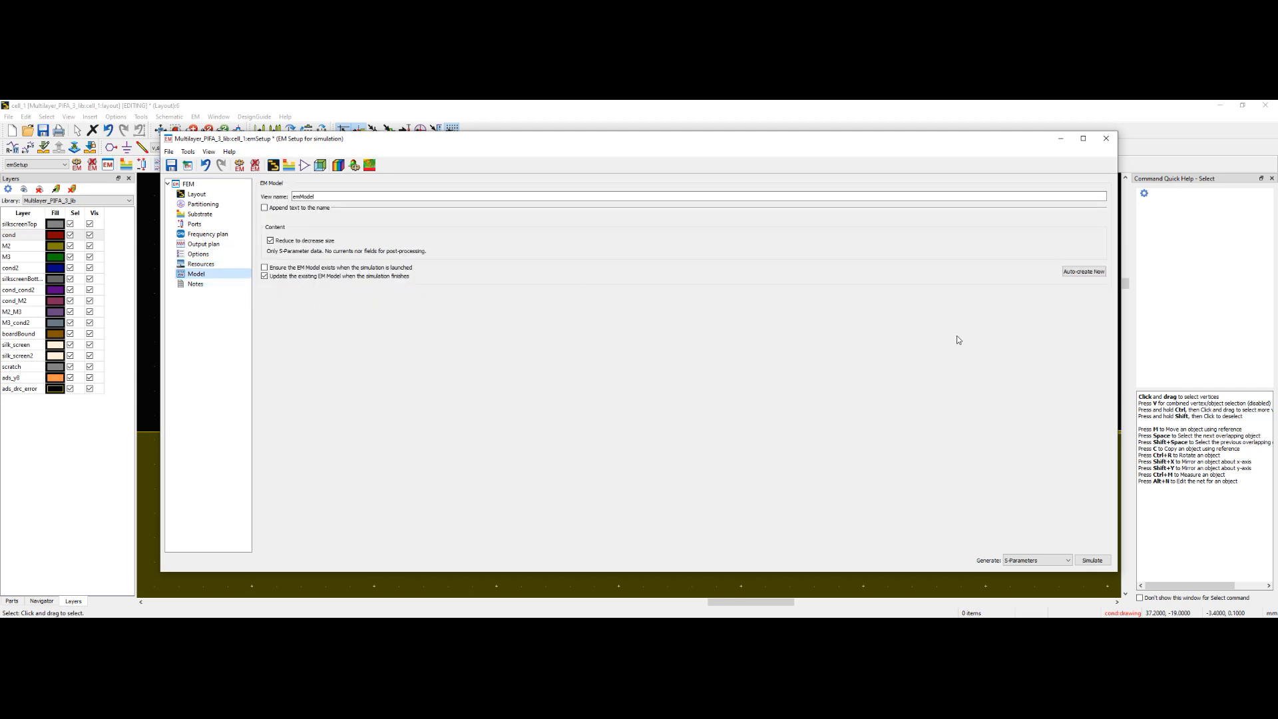
click(171, 166)
click(1106, 138)
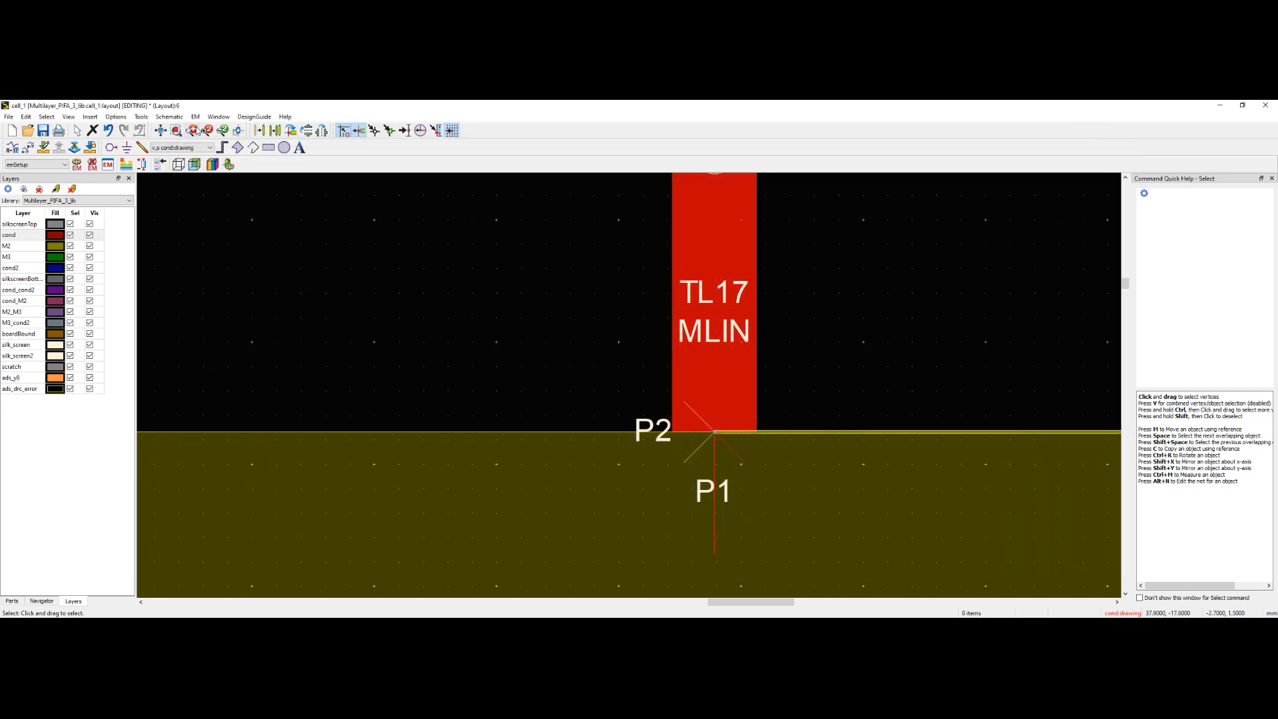
- Create the EM model and symbol for the cell_1 layout and acknowledge the confirmation
click(195, 116)
mouse_move(266, 247)
click(317, 248)
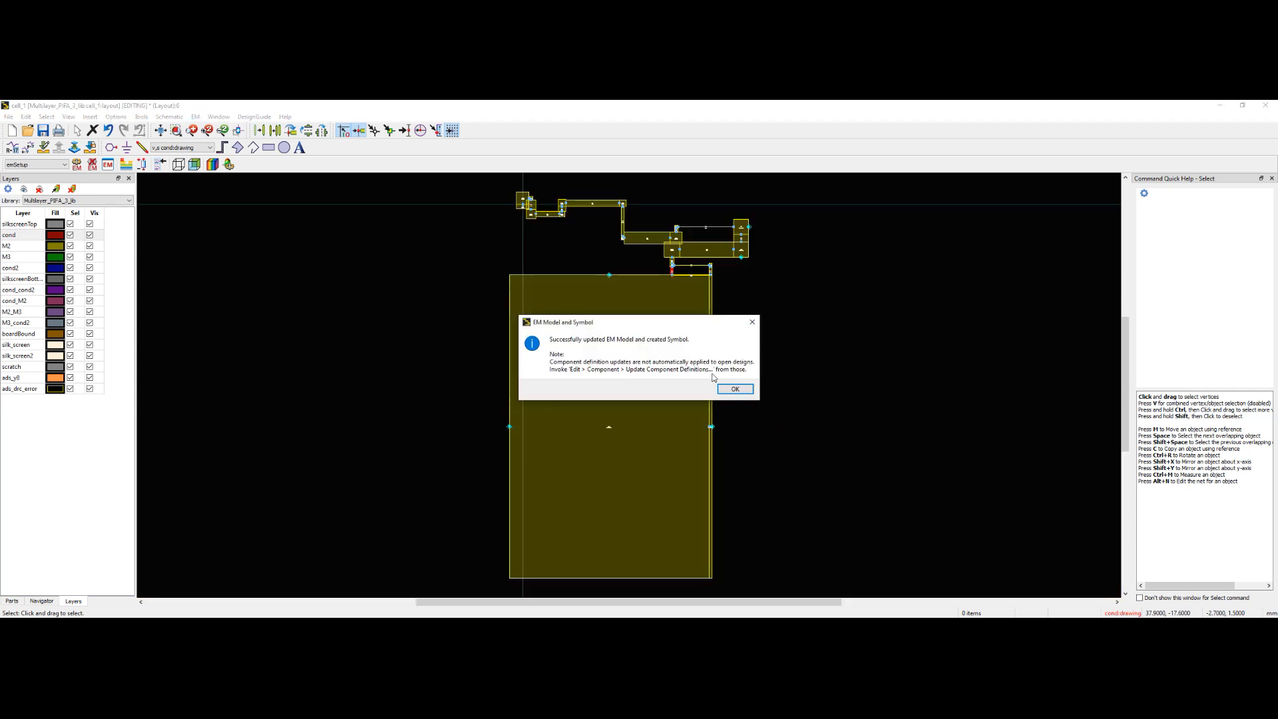
click(734, 387)
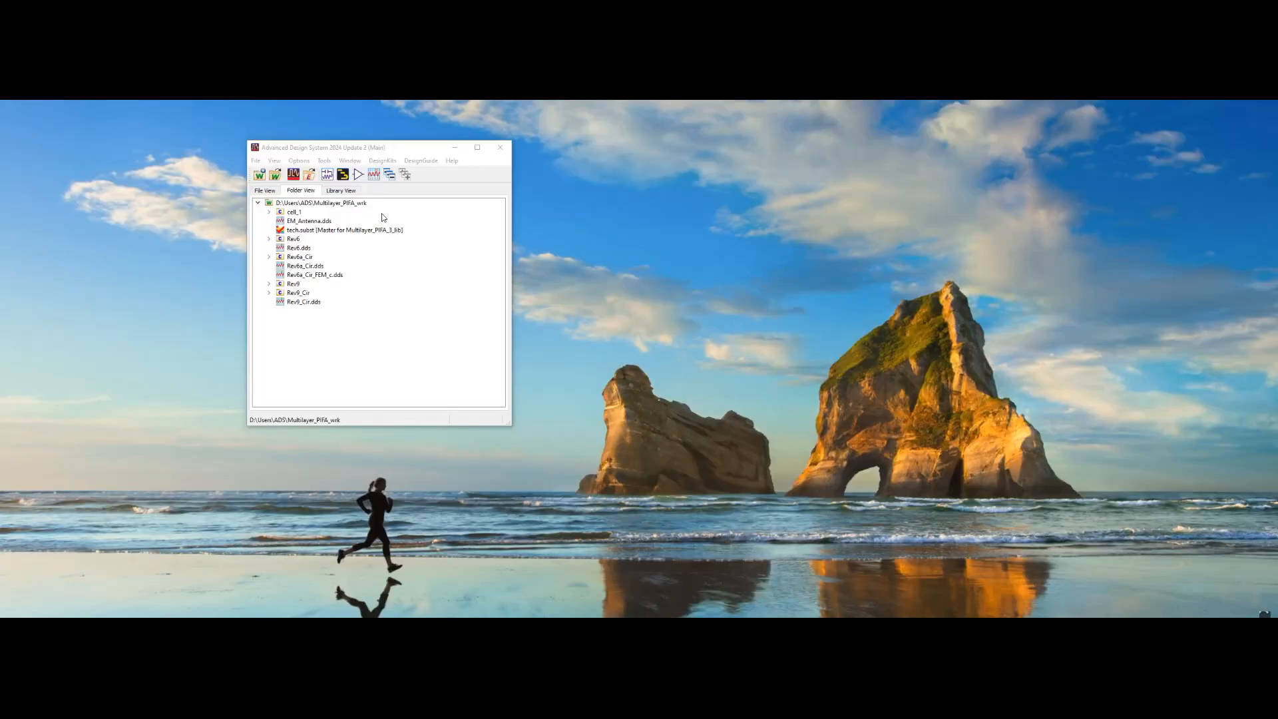
- Create a new schematic for cell_2 and place its window beside the workspace's main window
click(327, 174)
click(376, 312)
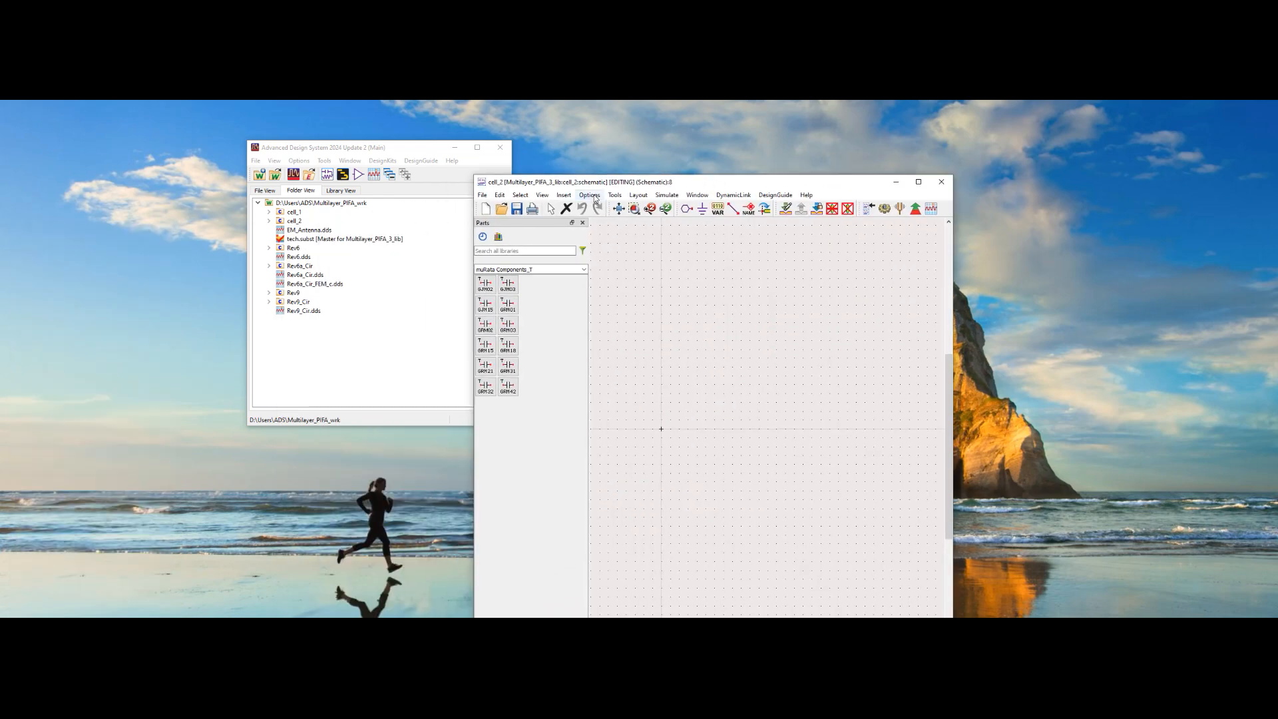
drag(610, 185, 711, 155)
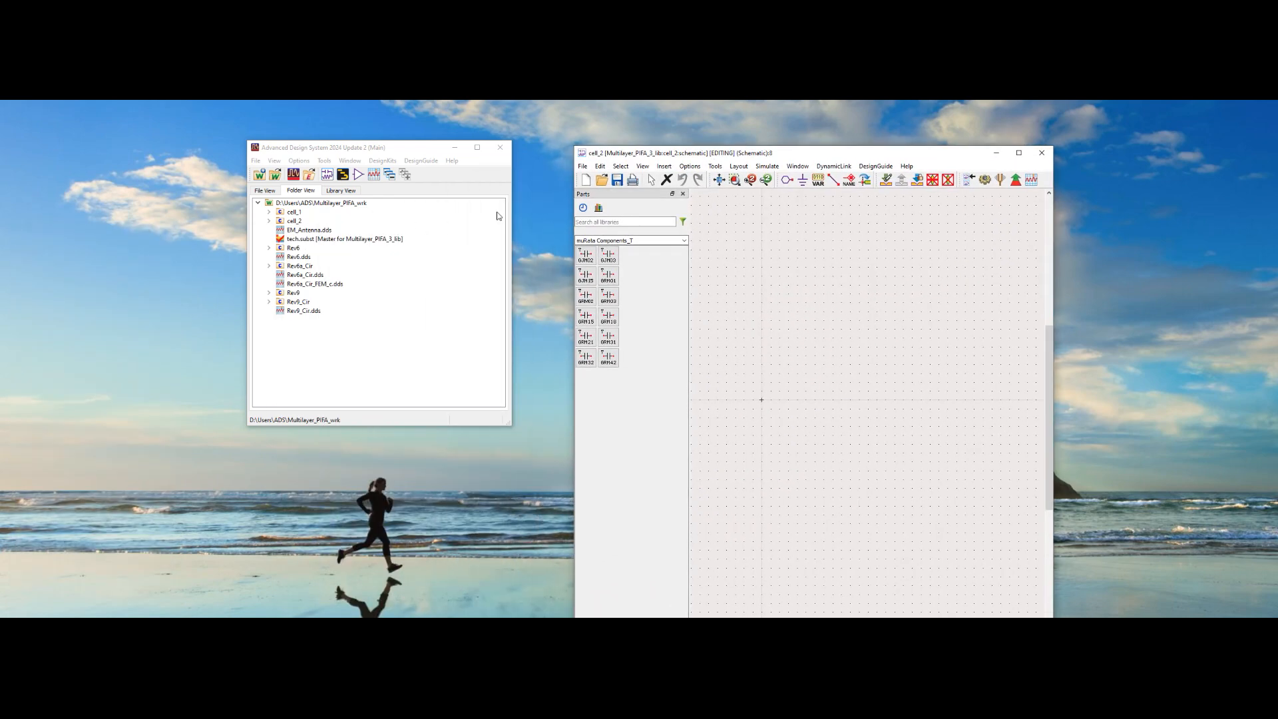
- Place the cell_1 EM model as a component in the cell_2 schematic
click(274, 212)
drag(311, 221, 851, 330)
right_click(803, 293)
click(804, 294)
- Replace cell_1's symbol with an auto-generated Dual symbol based on the schematic view, and close the symbol window
click(311, 258)
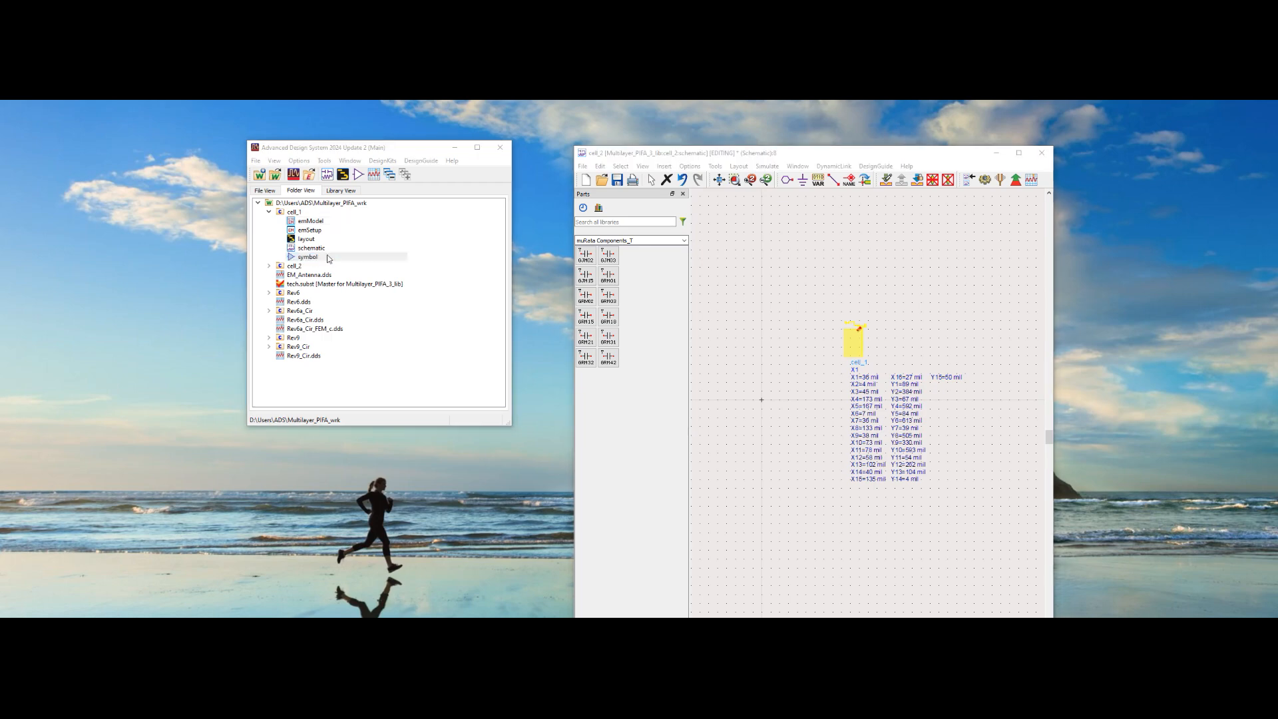
double_click(307, 257)
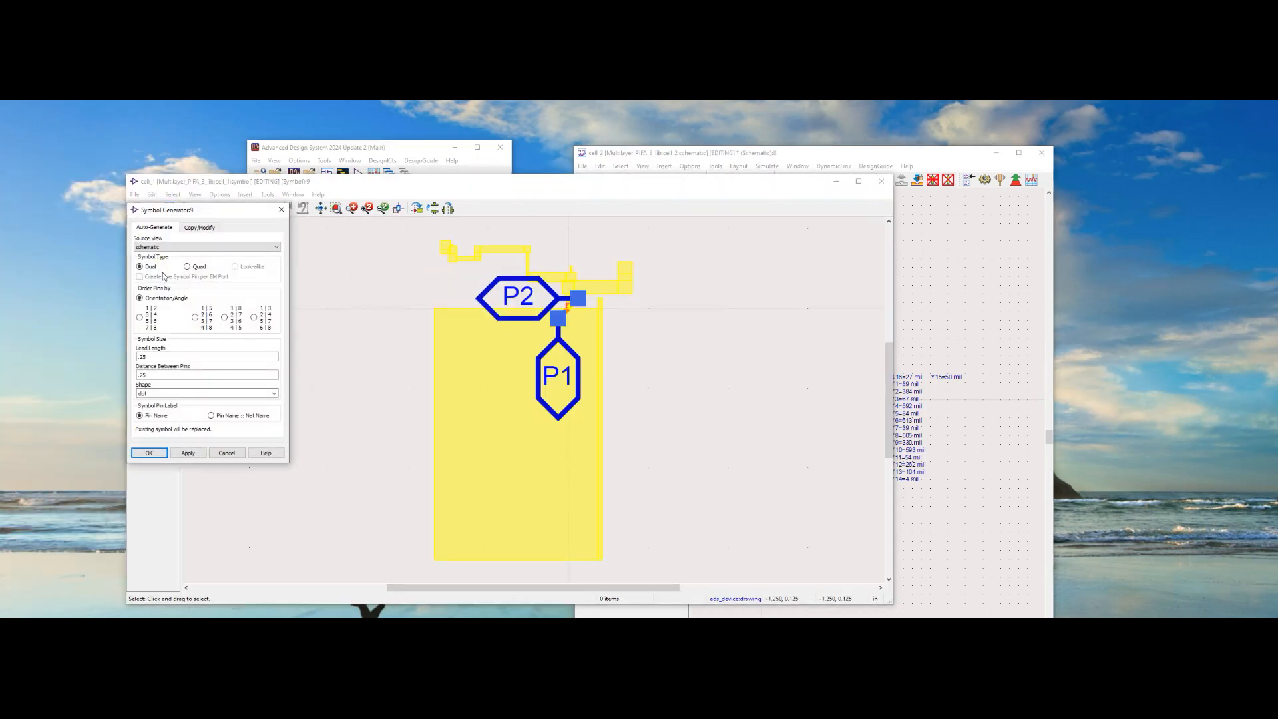
click(189, 453)
click(149, 453)
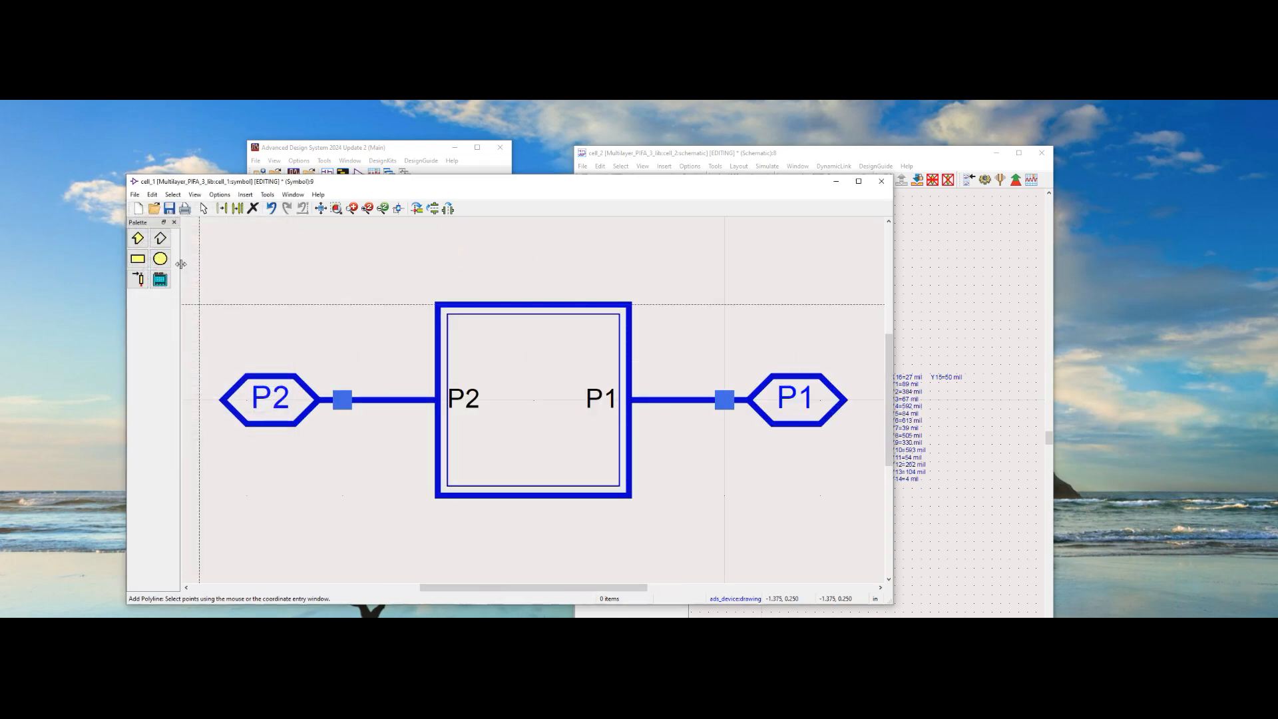
click(881, 181)
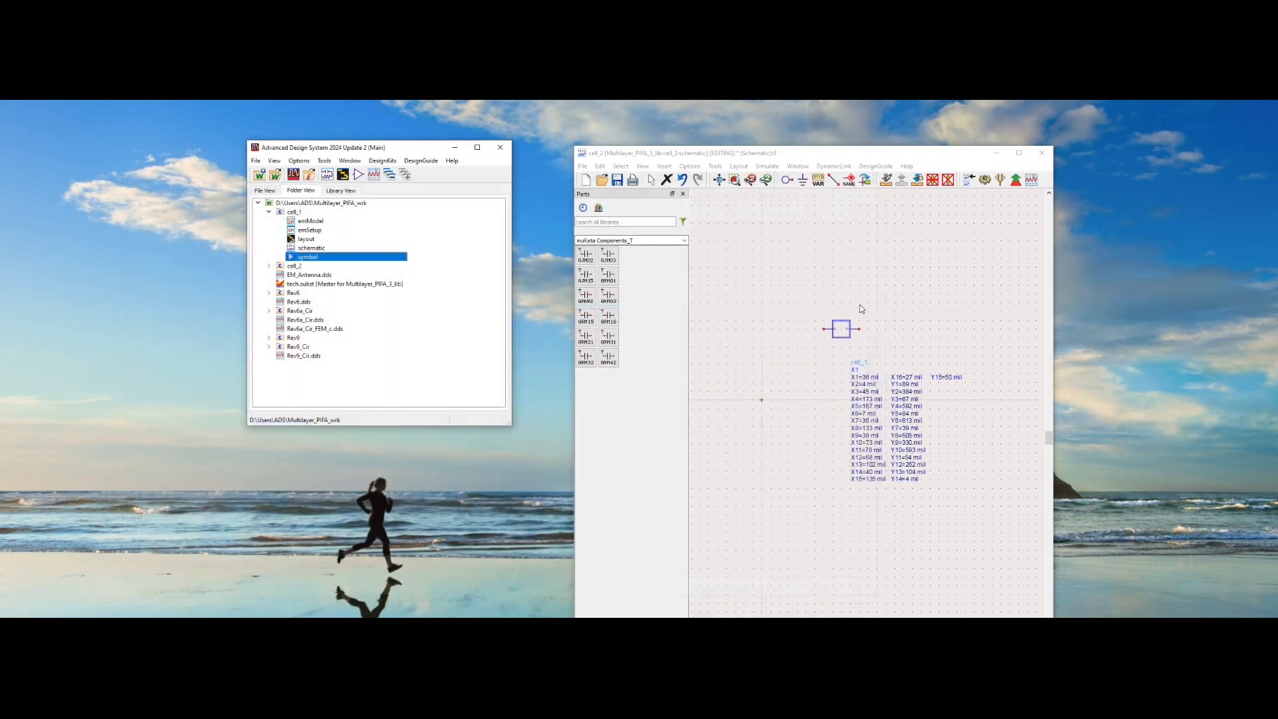
- Insert the ads_templates:S_Params template into the cell_2 schematic, with its terminations on either side of the cell_1 component
scroll(846, 393, up, 2)
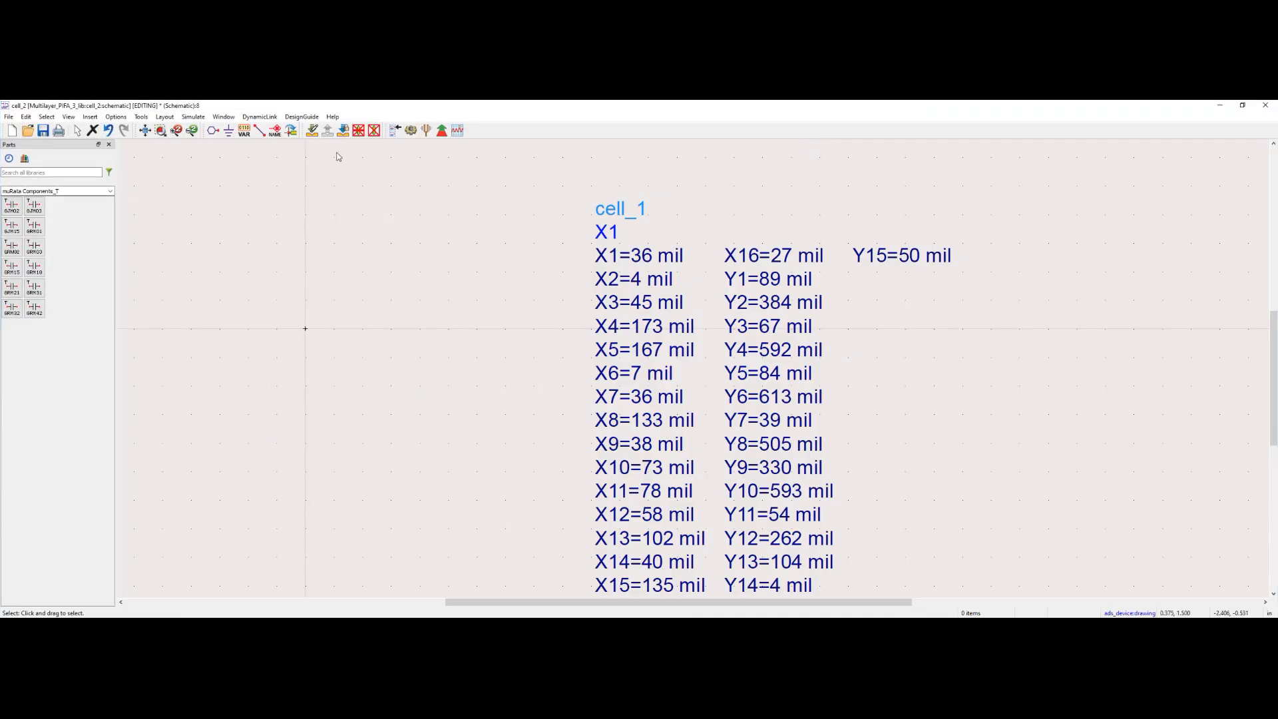
click(161, 132)
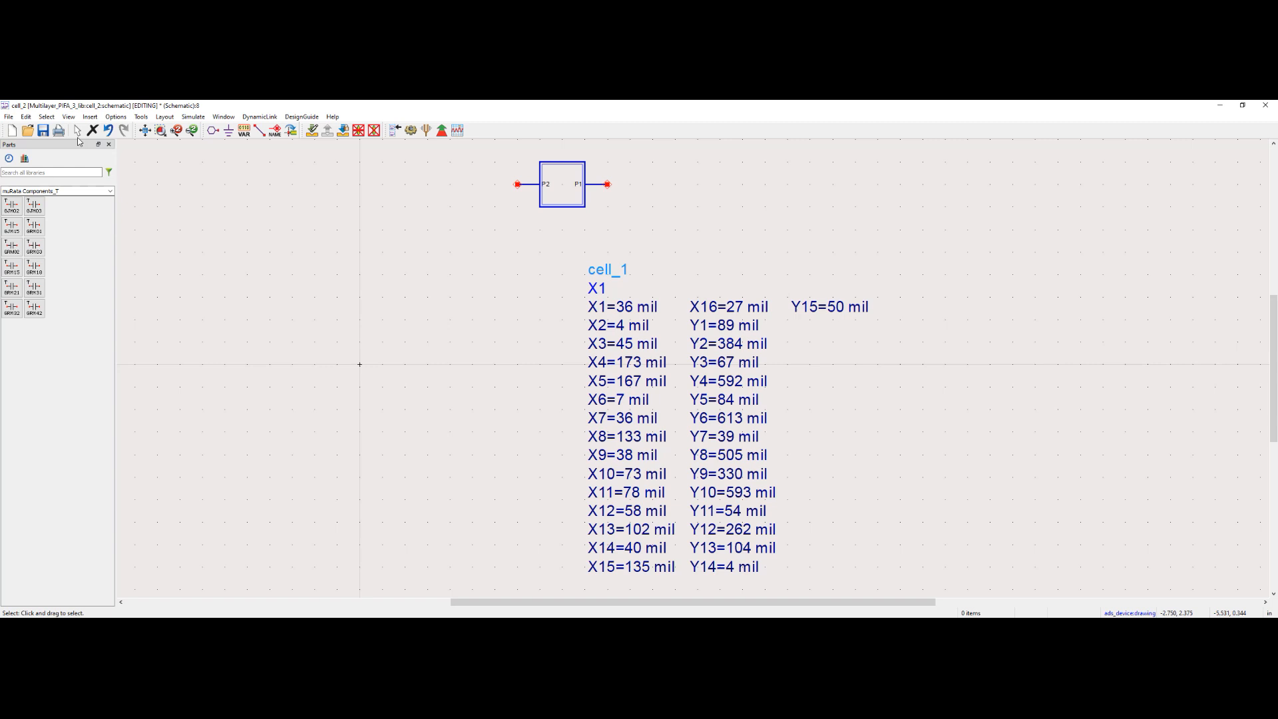
click(89, 116)
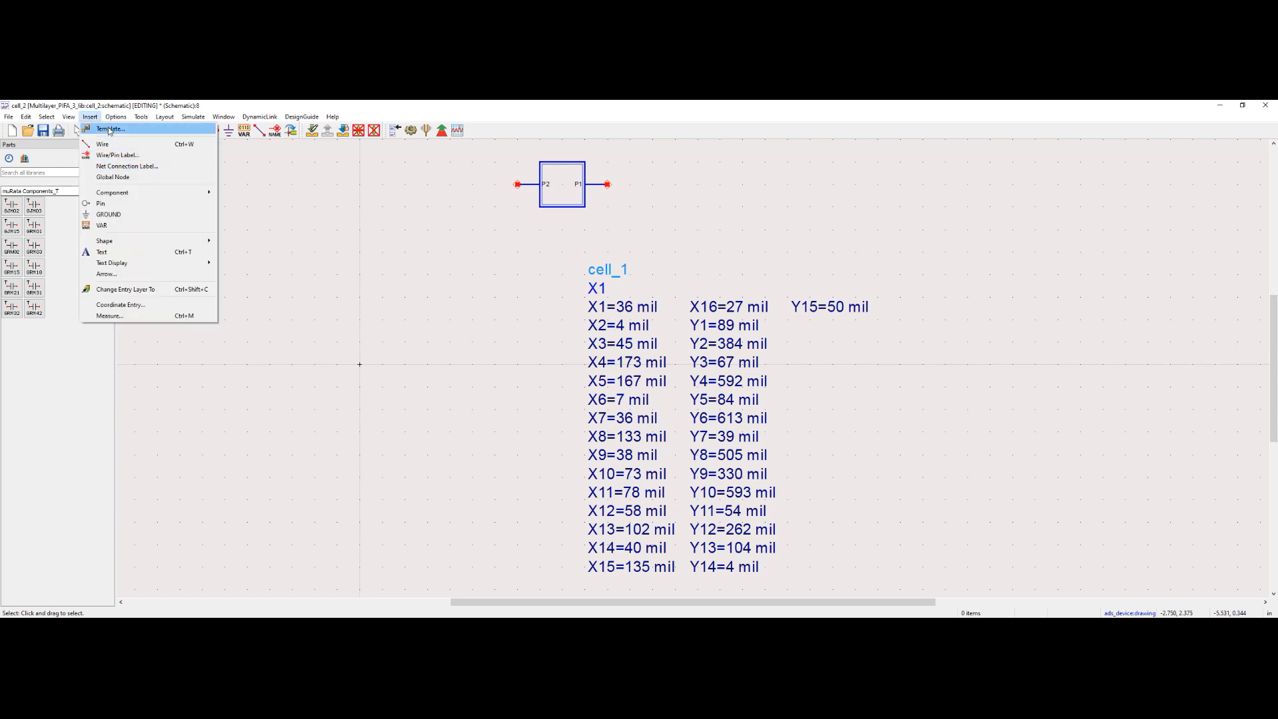
click(113, 127)
scroll(604, 330, down, 15)
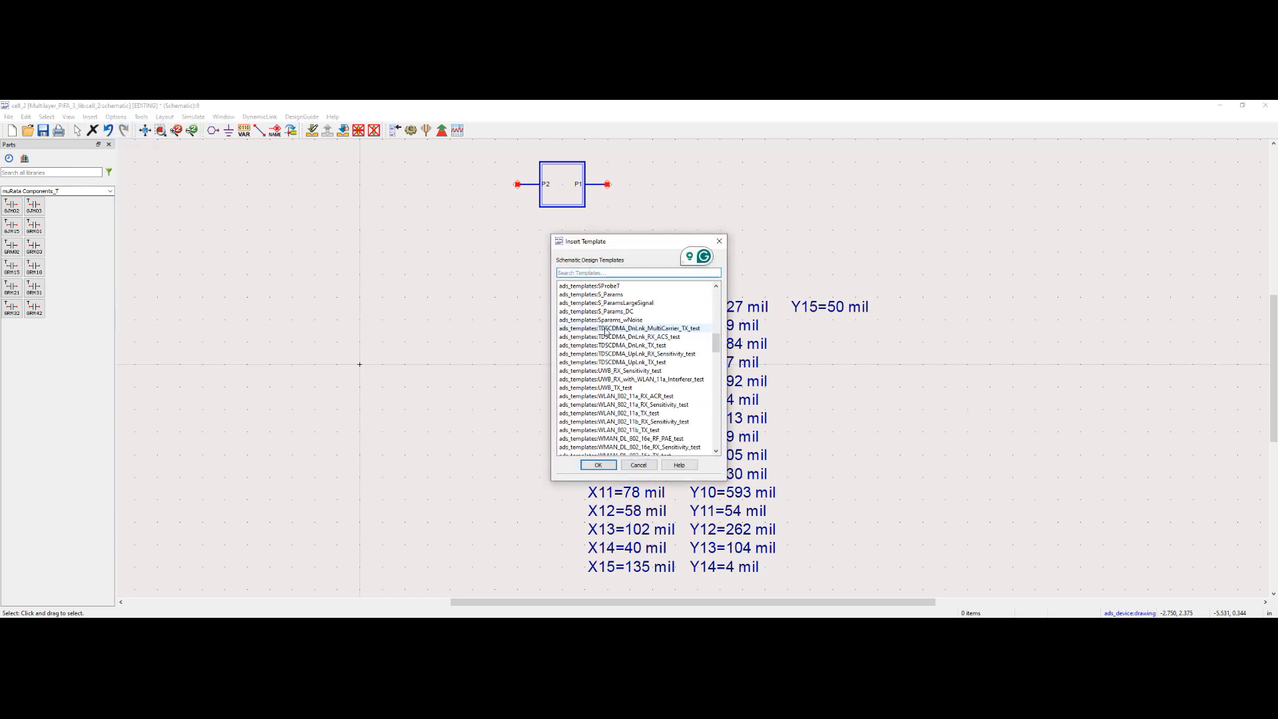
scroll(604, 329, up, 5)
click(599, 386)
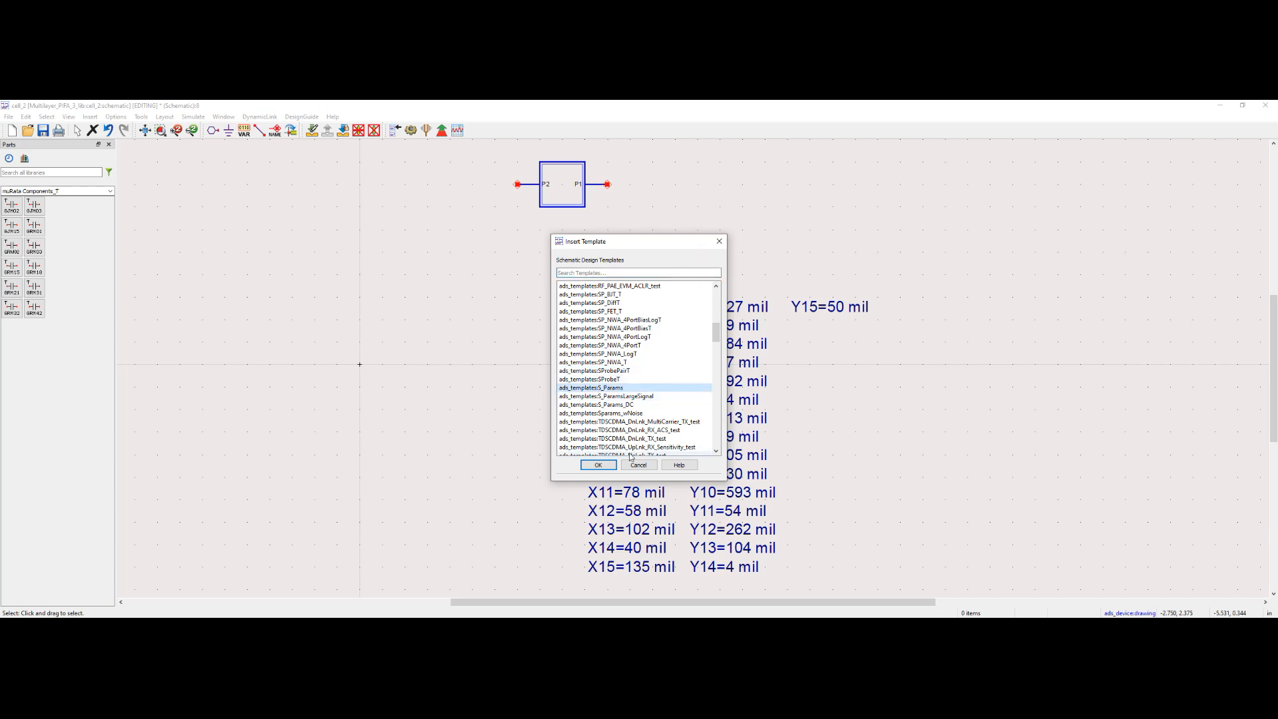
click(598, 464)
scroll(625, 359, down, 3)
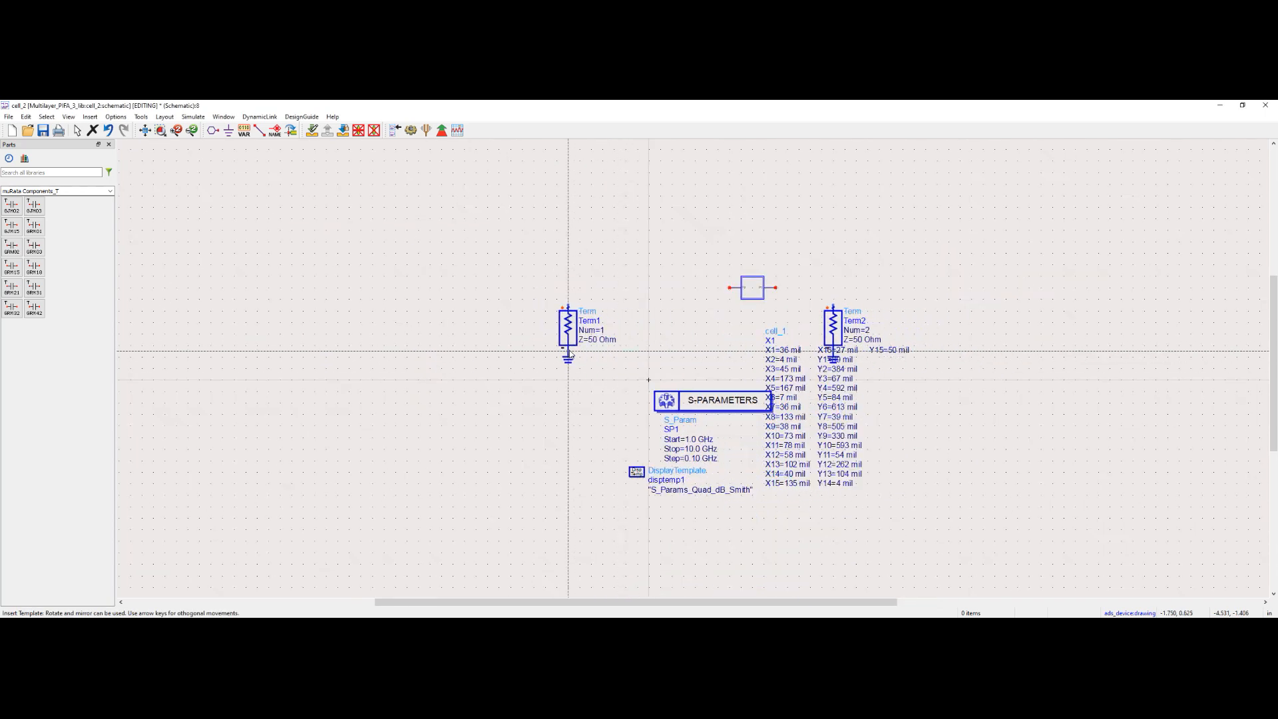
click(598, 319)
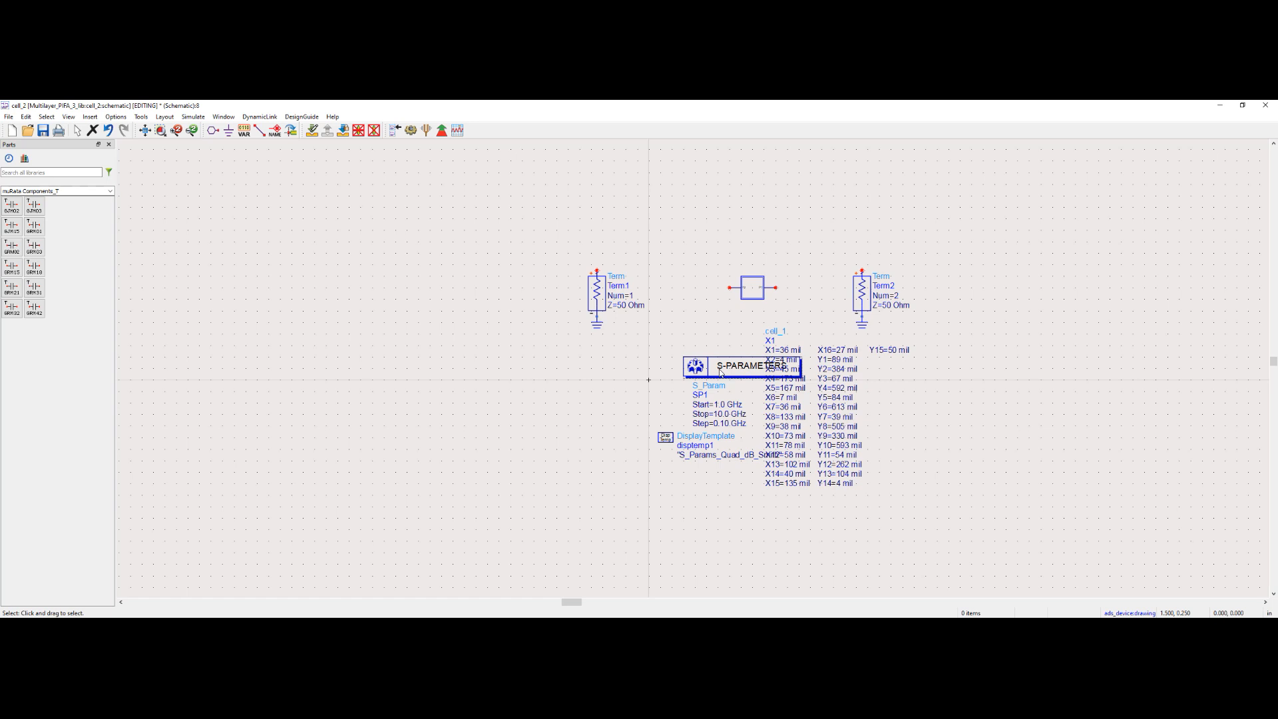
- Move the S-parameter controller clear of the cell_1 component, and delete the display template and Term2 with its ground
drag(719, 372, 449, 391)
click(668, 437)
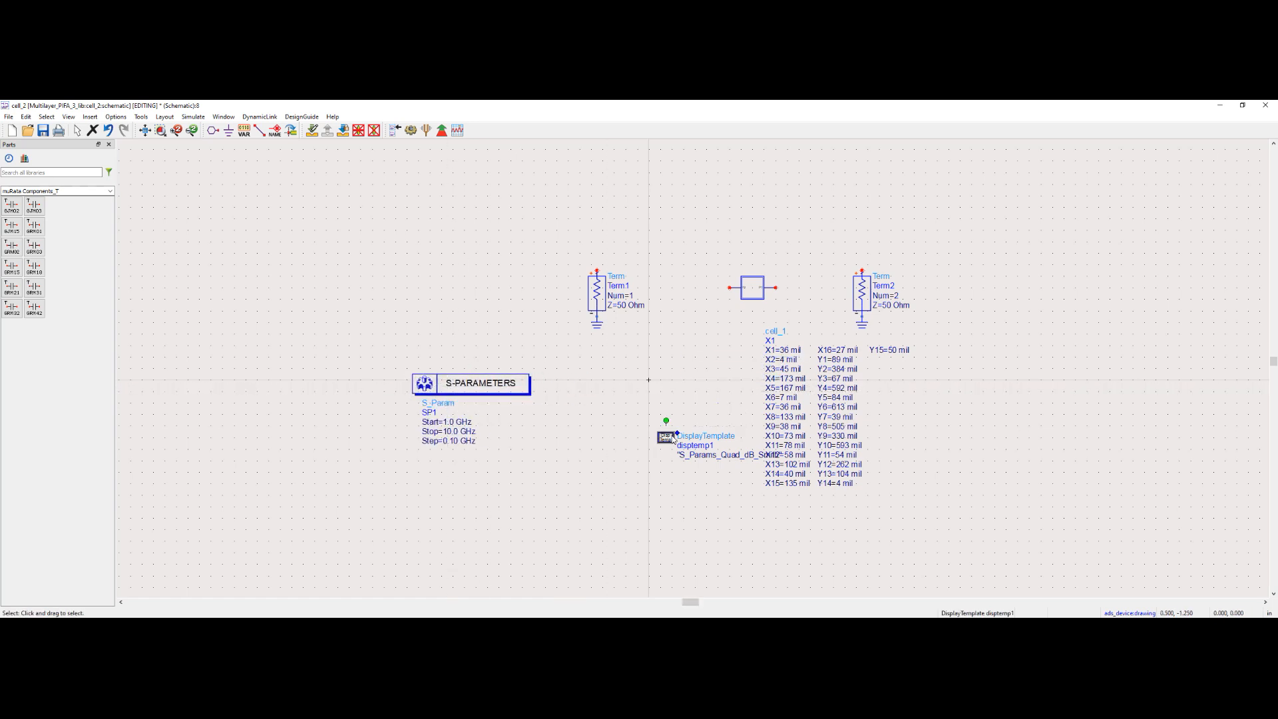
key(Delete)
drag(841, 236, 909, 326)
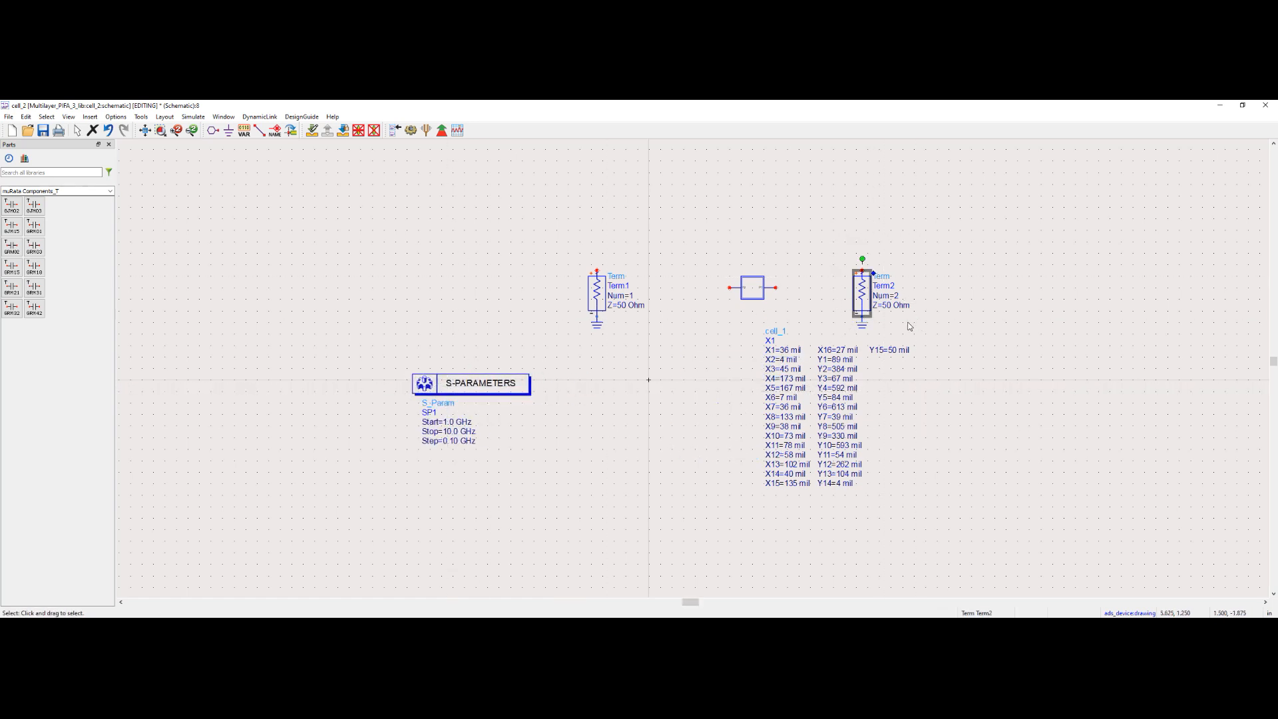
key(Delete)
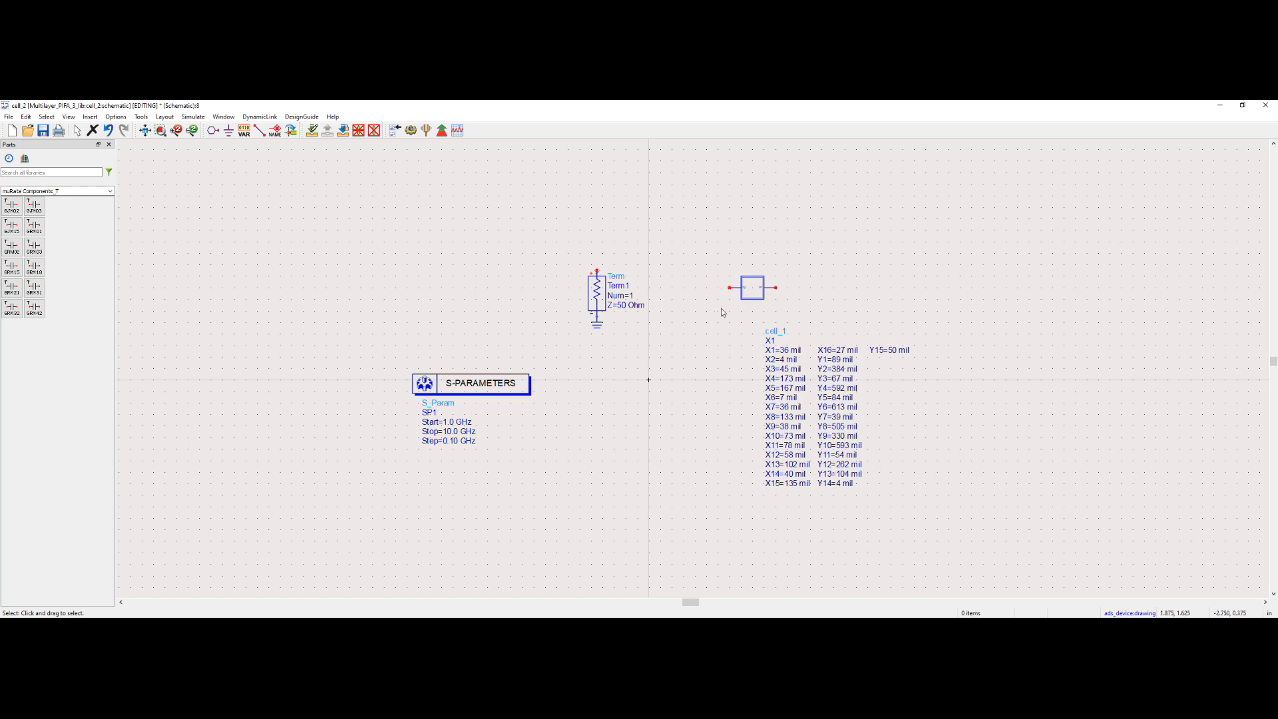
- Remove Term1's ground and place the terminal horizontally, directly above the cell_1 component, with its text above it
click(592, 304)
click(312, 130)
drag(573, 271, 749, 223)
right_click(749, 223)
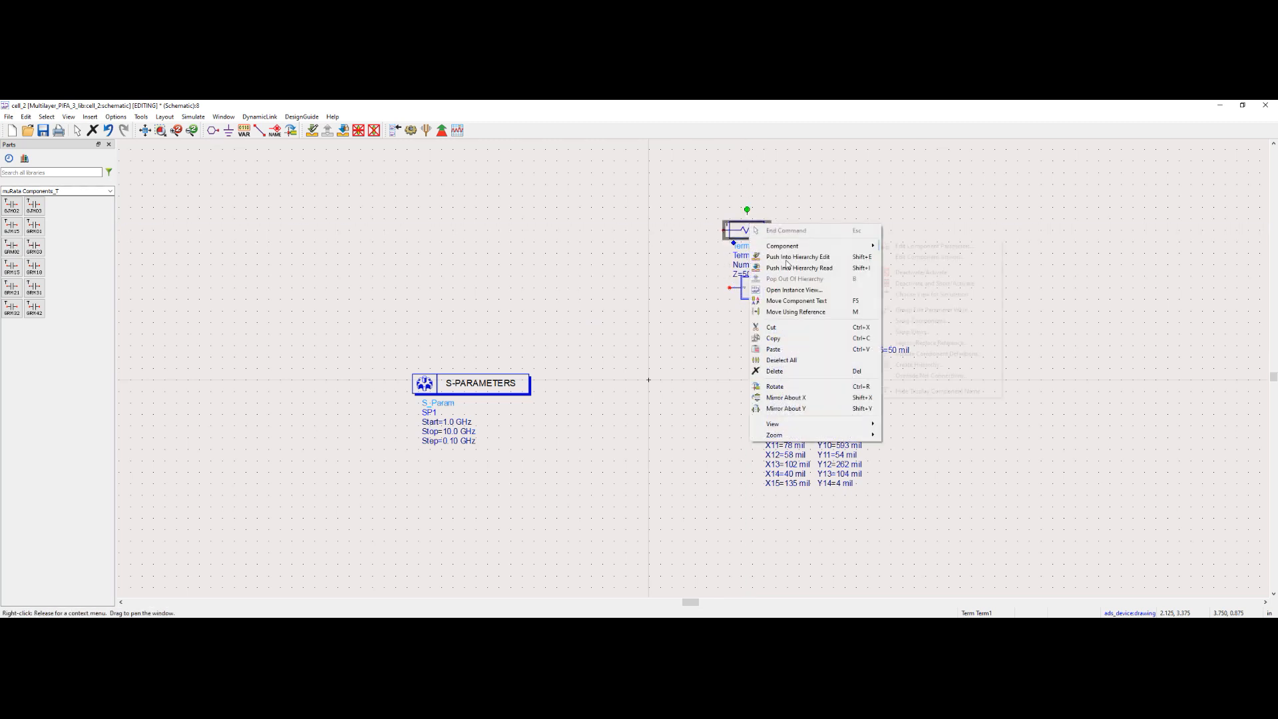
click(792, 300)
click(747, 197)
drag(746, 230, 753, 259)
click(807, 268)
scroll(739, 316, up, 3)
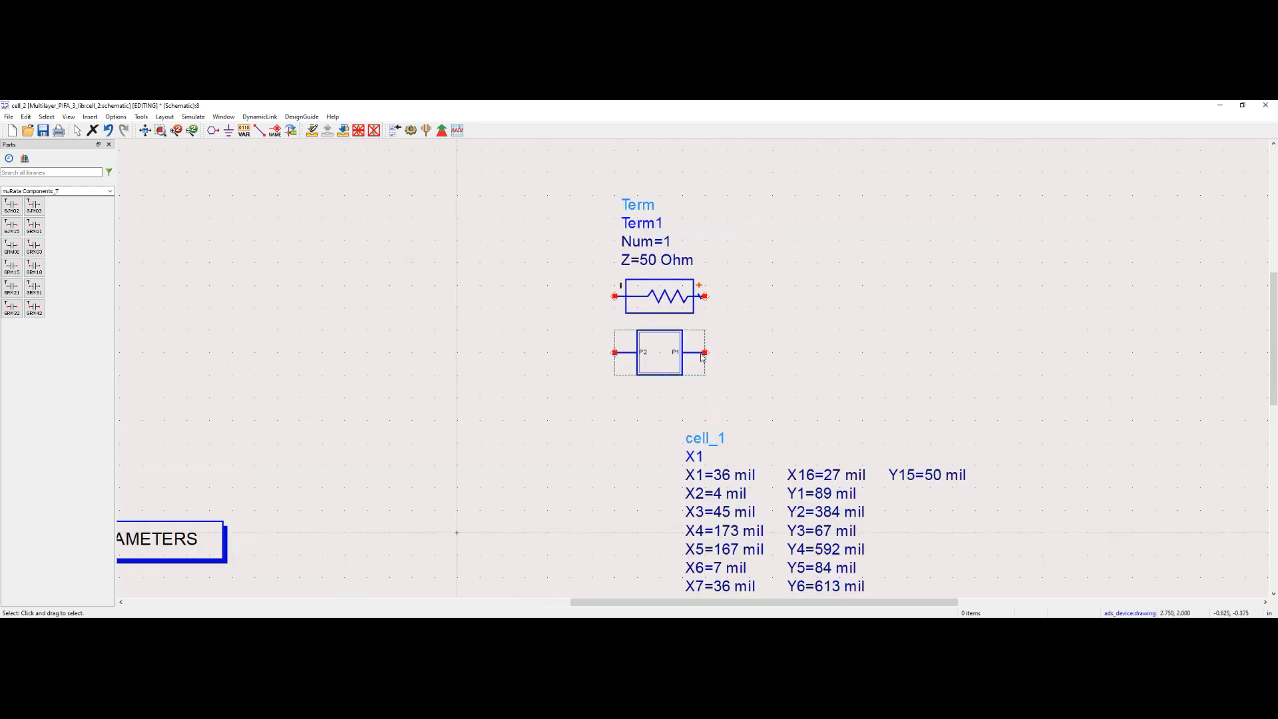
- Wire Term1's positive pin to cell_1's P1 and its negative pin to P2
click(259, 130)
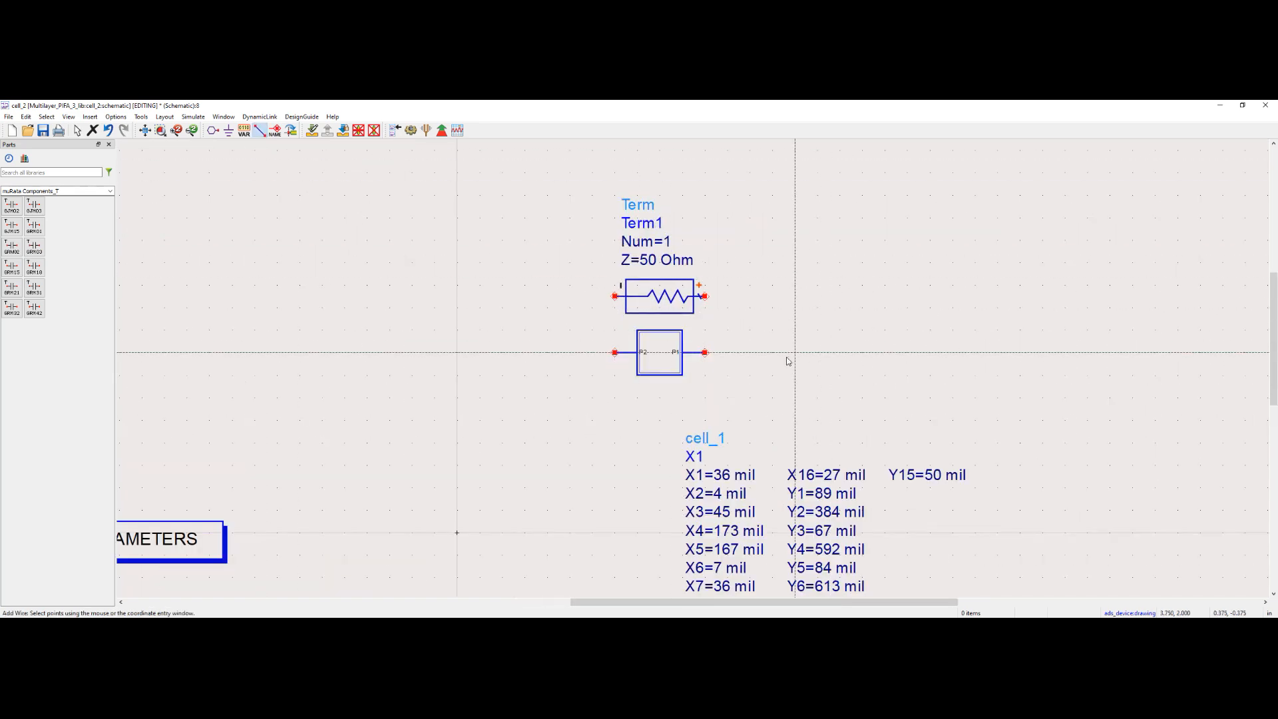
click(705, 352)
click(705, 296)
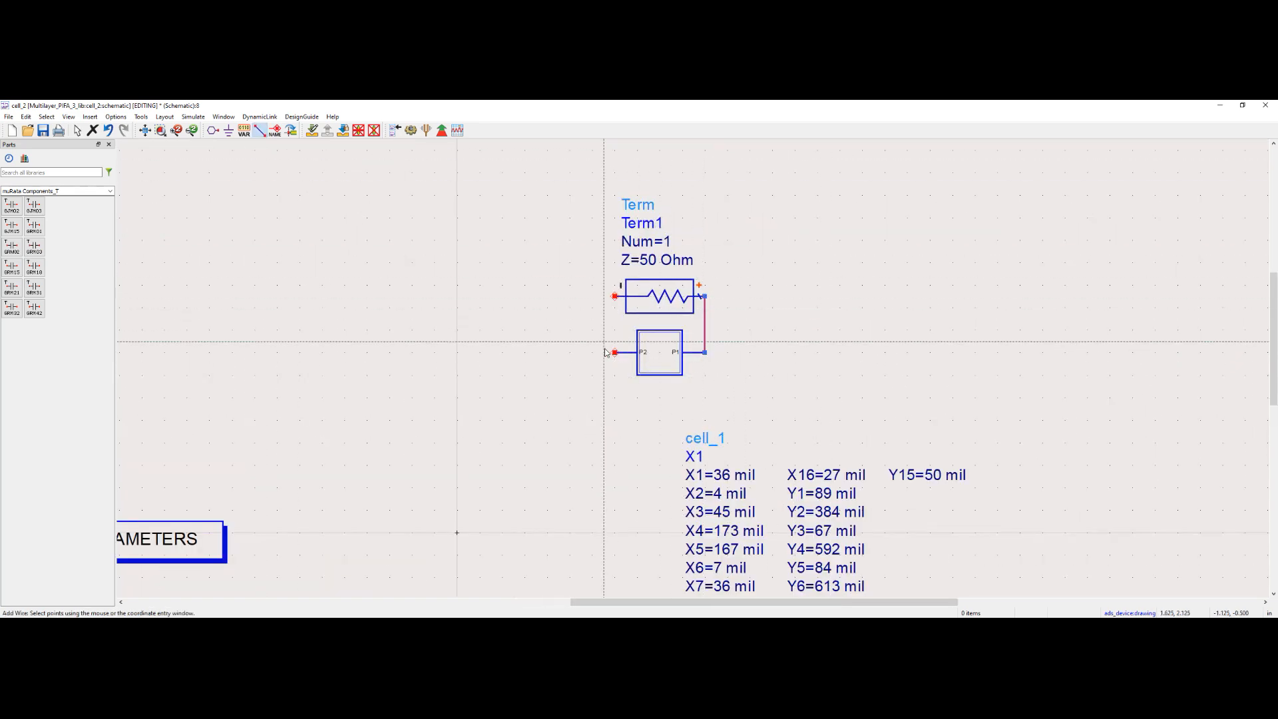
right_click(540, 275)
click(565, 282)
scroll(701, 412, down, 5)
scroll(702, 415, up, 3)
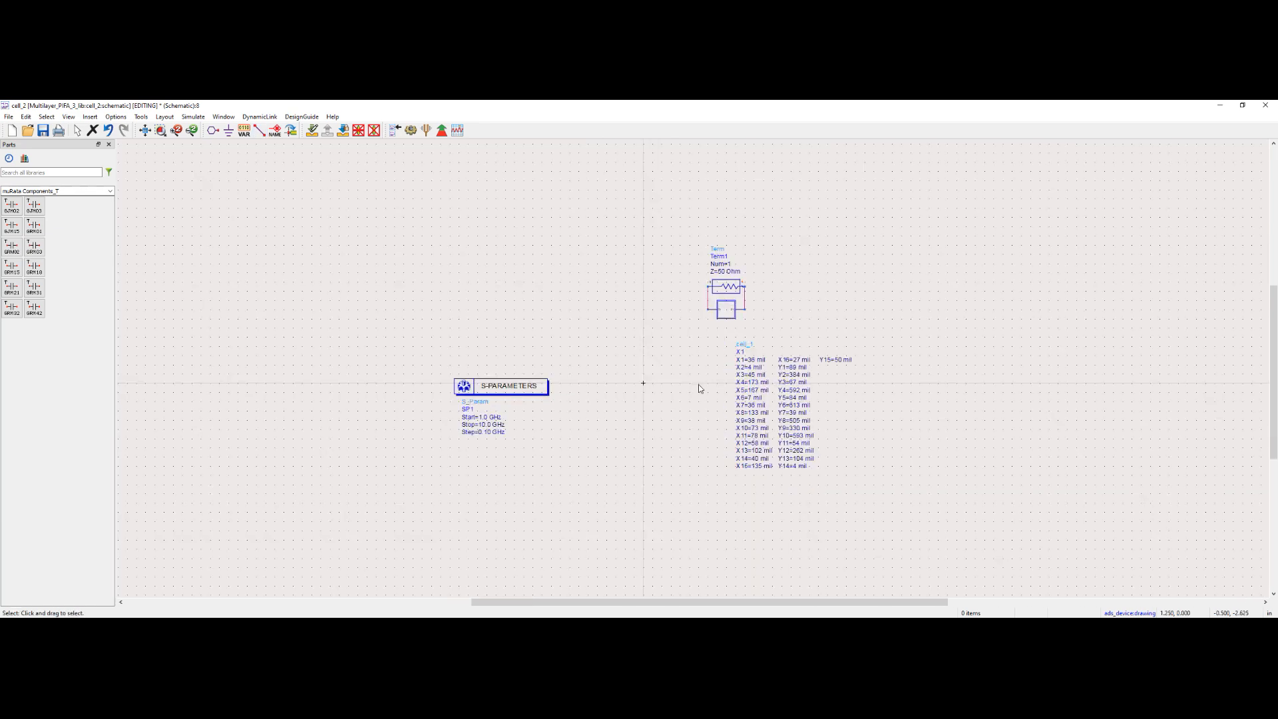
- Set the S-parameter sweep to start at 0.5 GHz, stop at 4 GHz and step by 100 kHz
double_click(485, 417)
text(0.5)
double_click(486, 424)
text(4)
key(Tab)
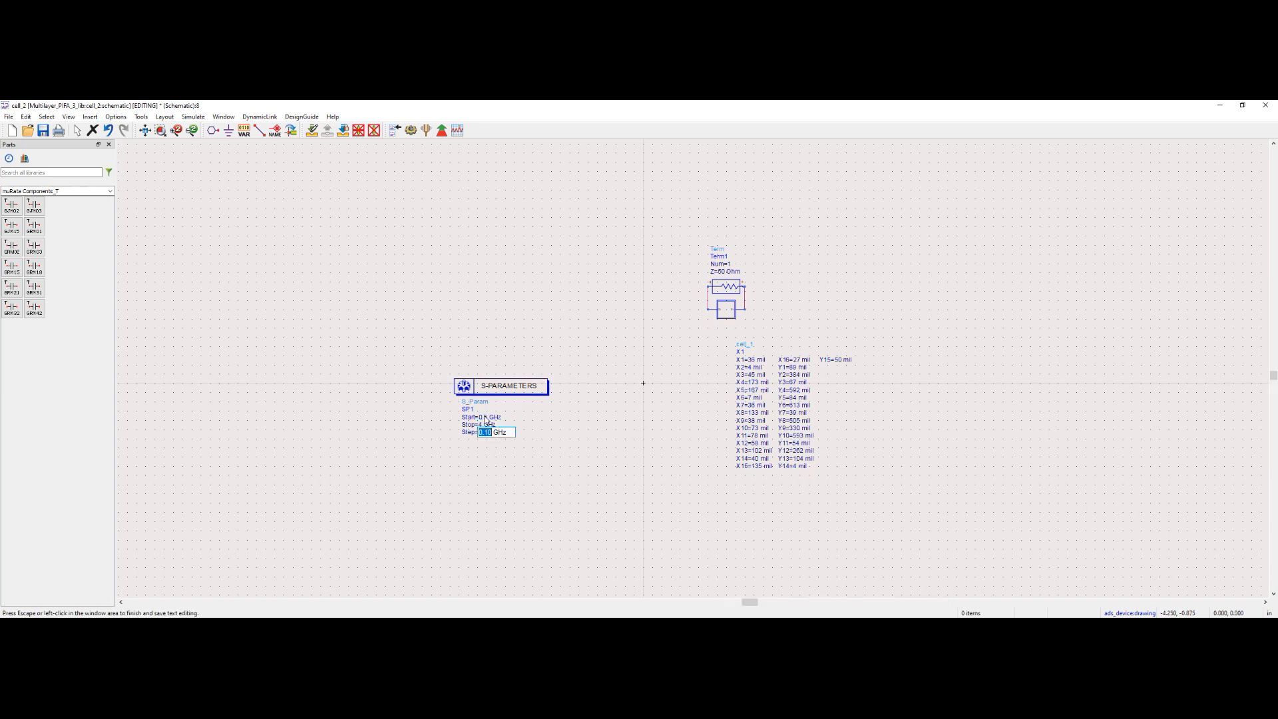
text(100)
key(BackSpace)
text(k)
key(Return)
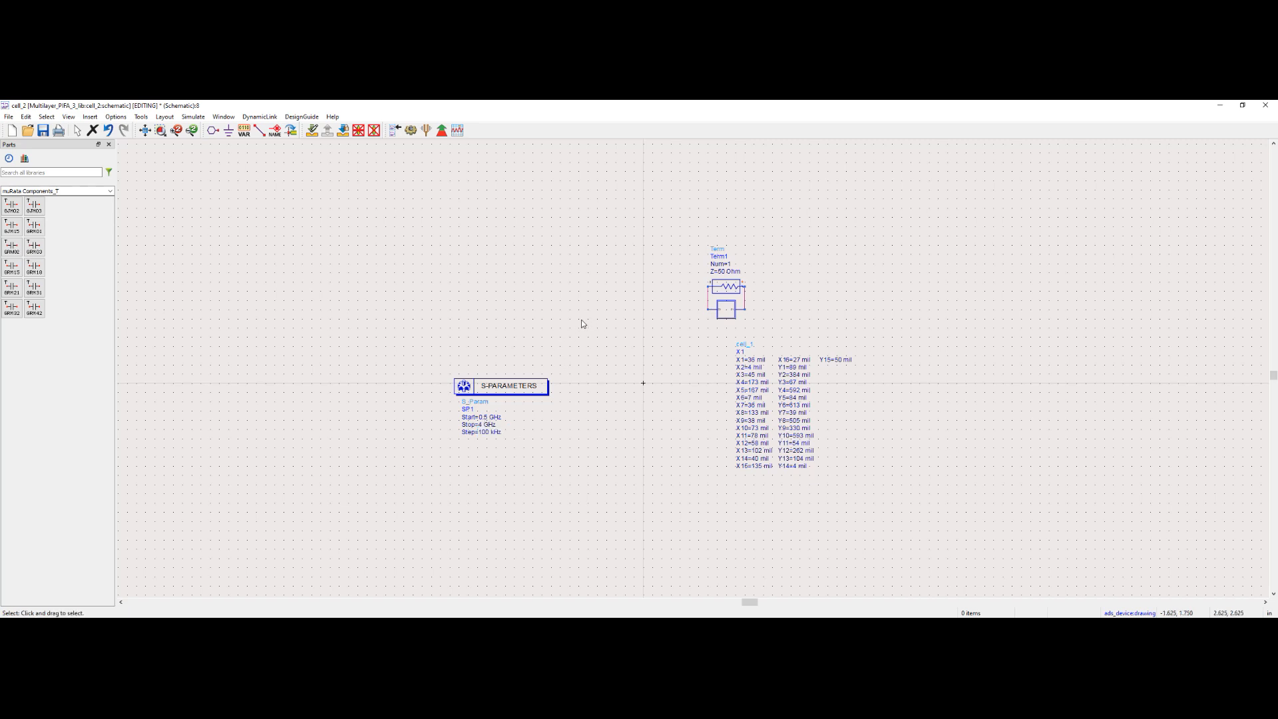
- Find the VAR component in the parts library and place one between the S-parameter controller and cell_1's parameter list
scroll(744, 408, up, 2)
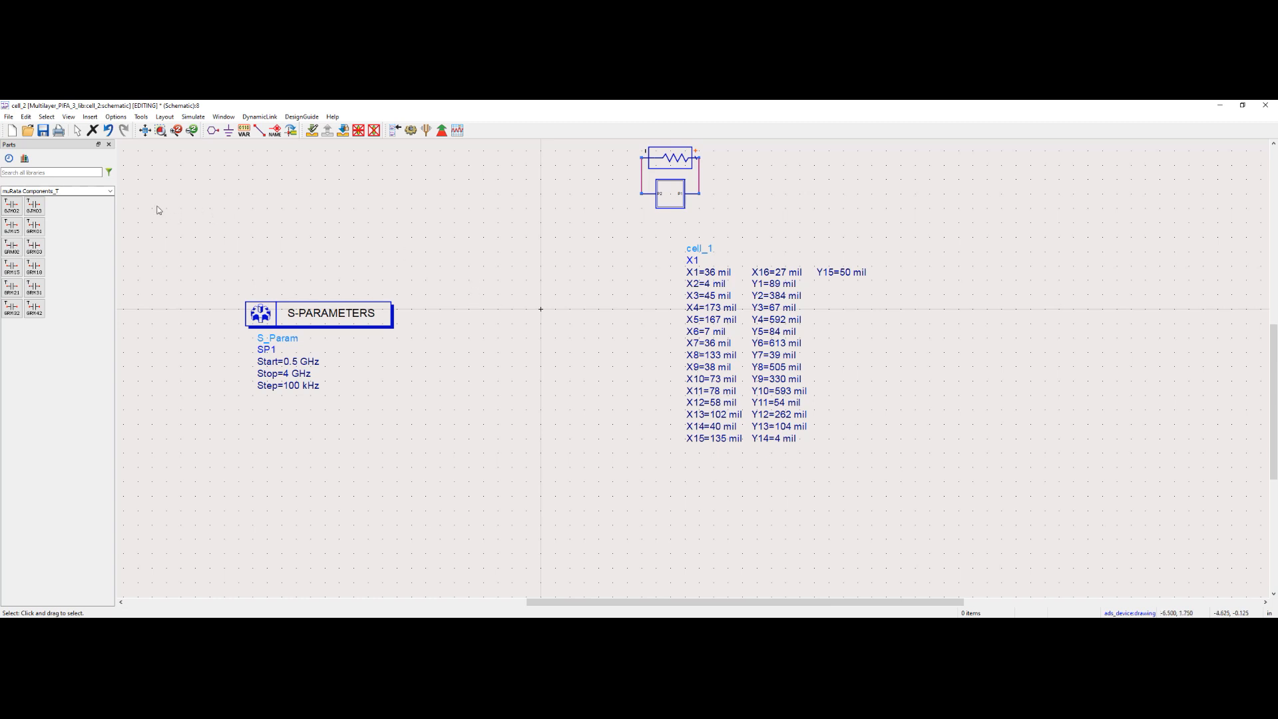
click(24, 175)
text(var)
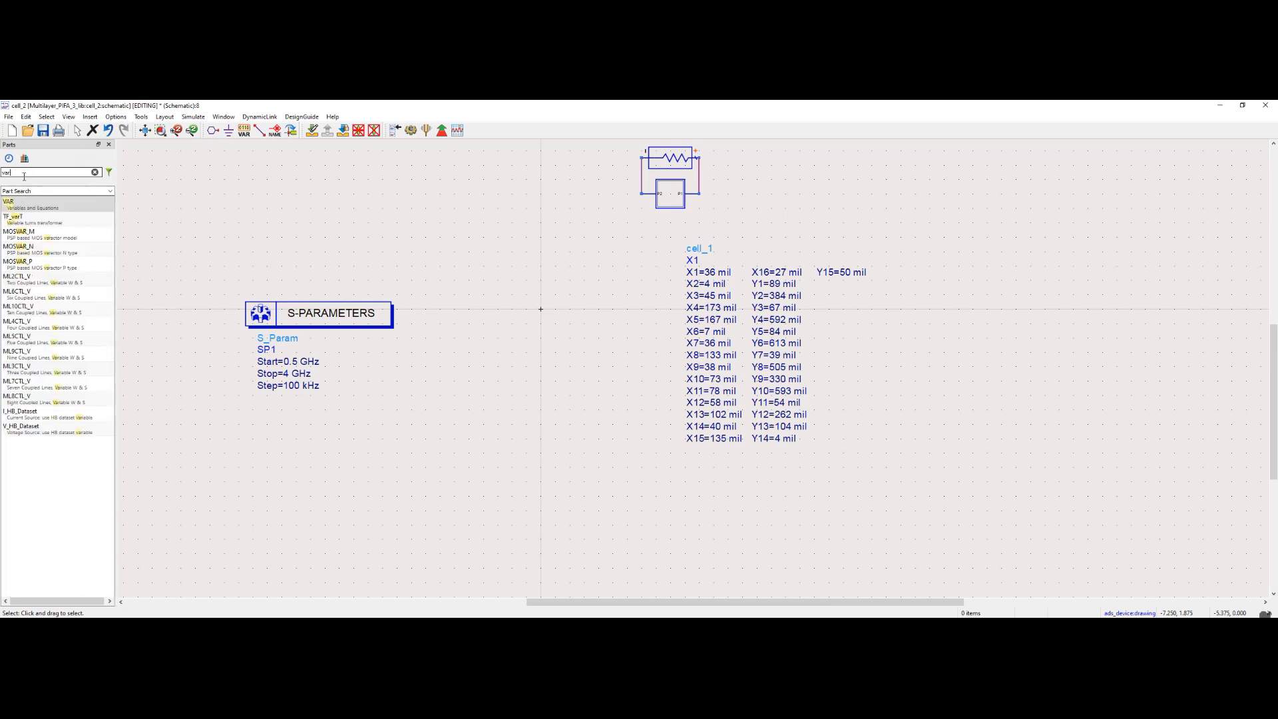
click(8, 203)
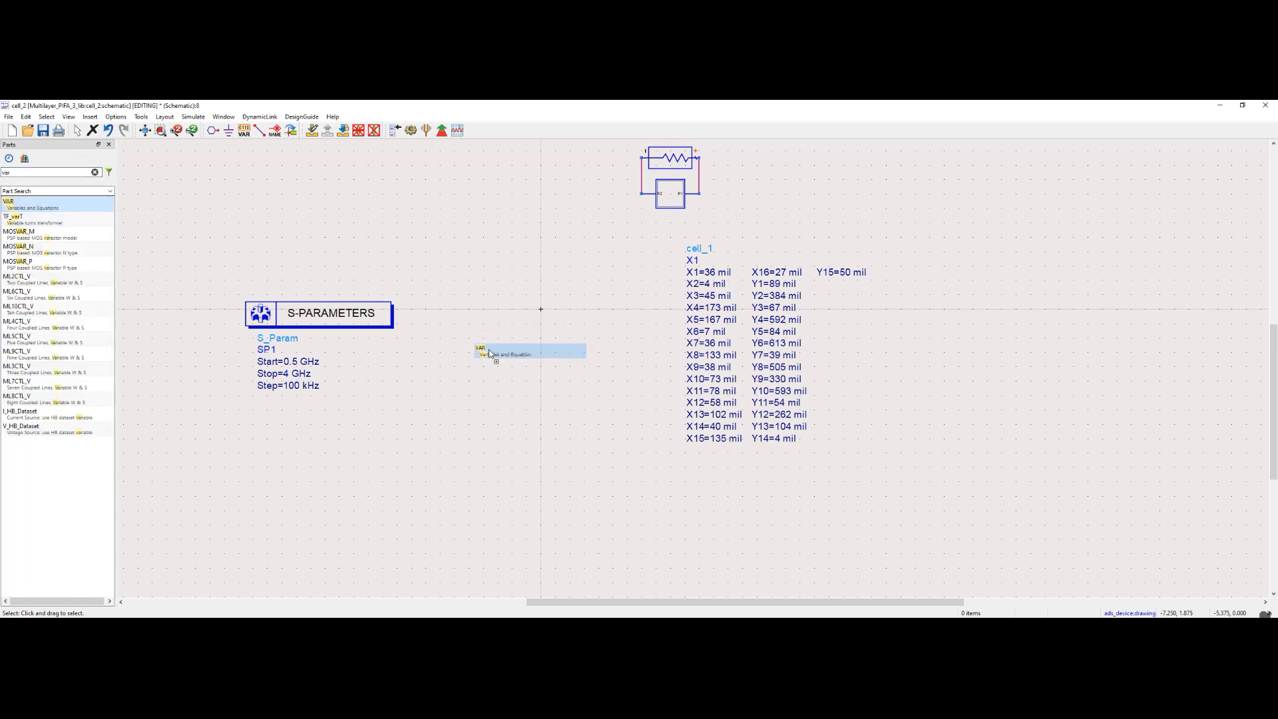
click(454, 373)
key(Escape)
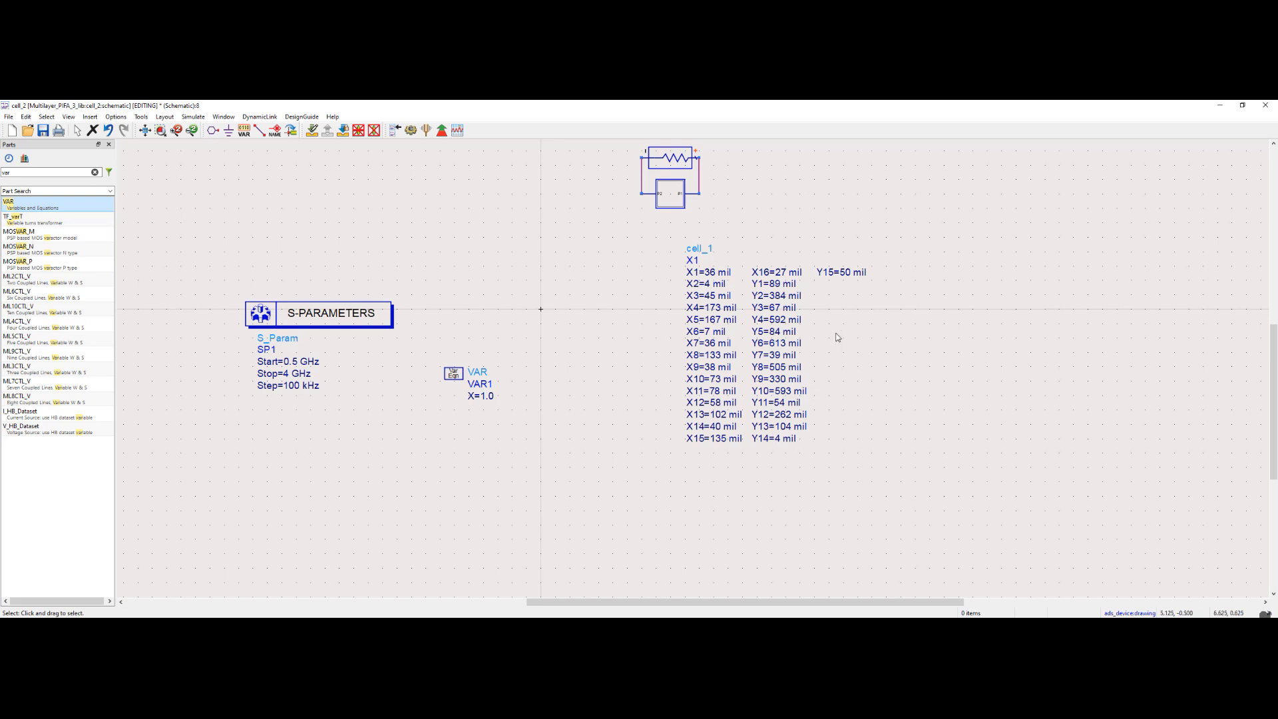
- Rename the VAR block's default variable to A1 and set its value to 36
double_click(450, 376)
double_click(159, 217)
text(A1)
key(Tab)
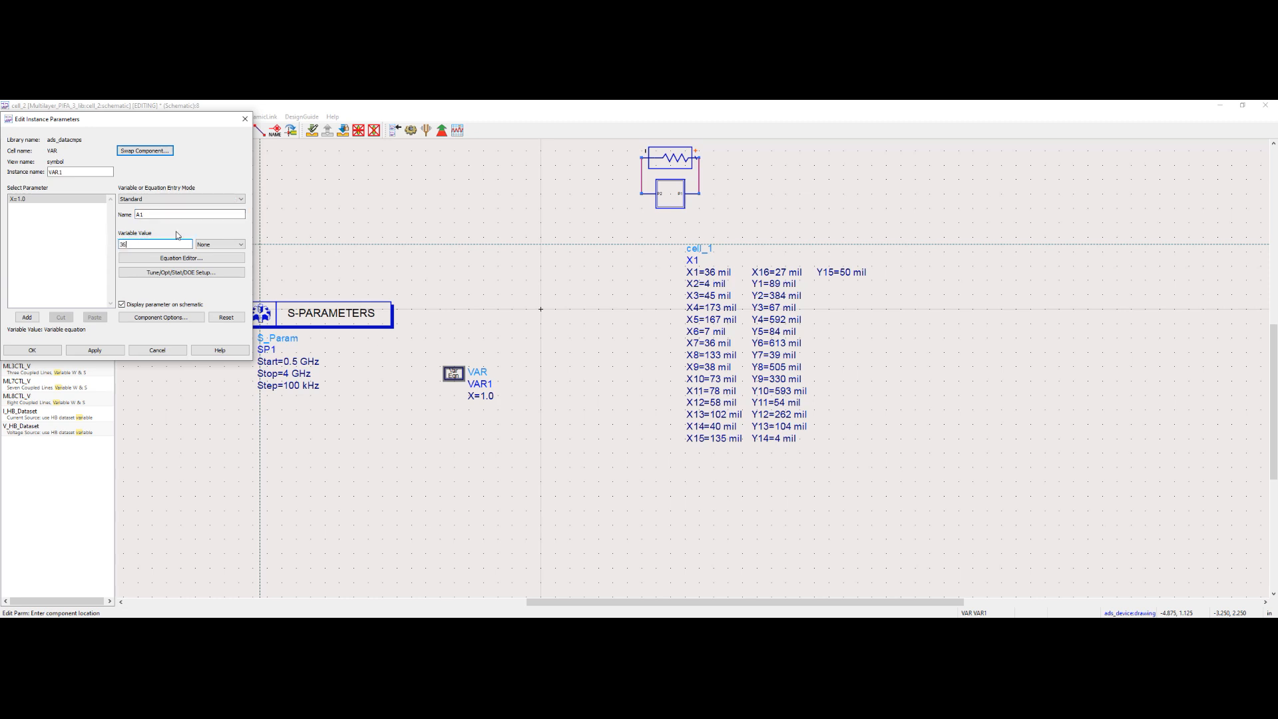
text(36)
click(106, 350)
- Add the variables A2 = 4 and A3 = 45 to the VAR block
click(145, 215)
key(BackSpace)
text(2)
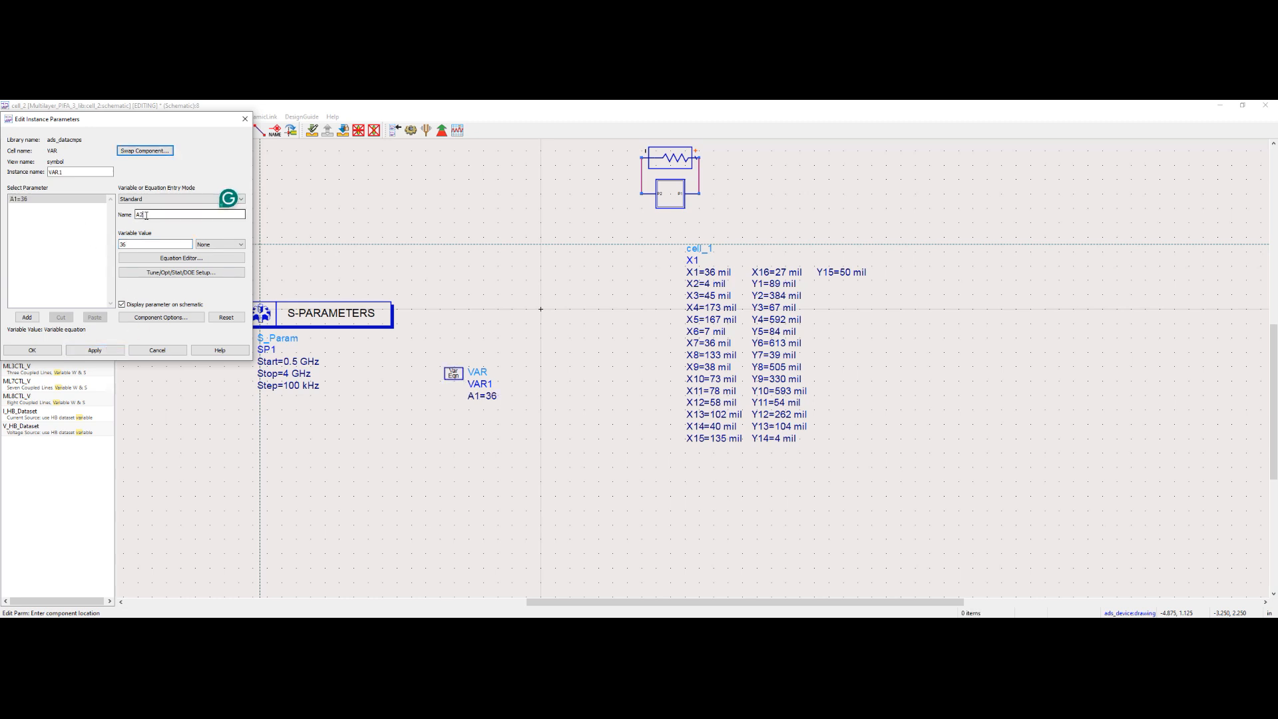
drag(136, 244, 83, 247)
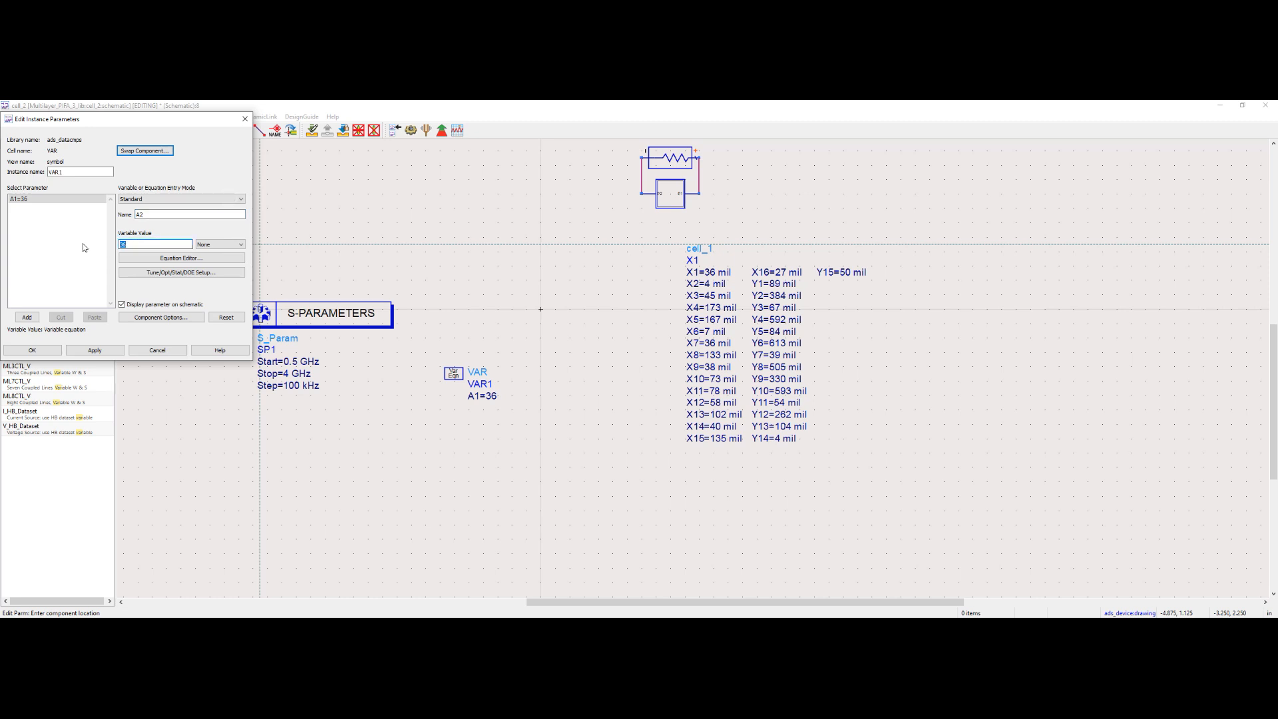
text(4)
click(26, 317)
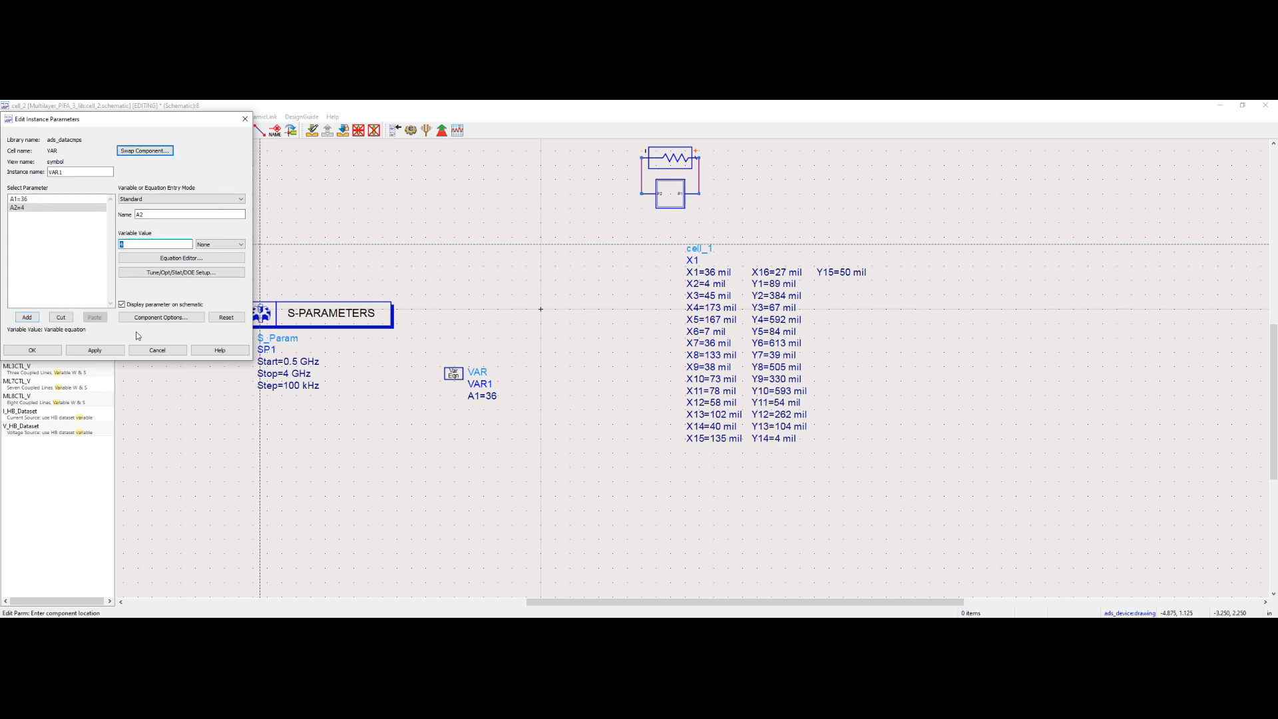
click(154, 214)
key(BackSpace)
text(3)
click(150, 245)
click(27, 317)
- Add the variables A4 = 173 and A5 = 167 to the VAR block, keeping them displayed on the schematic
click(155, 215)
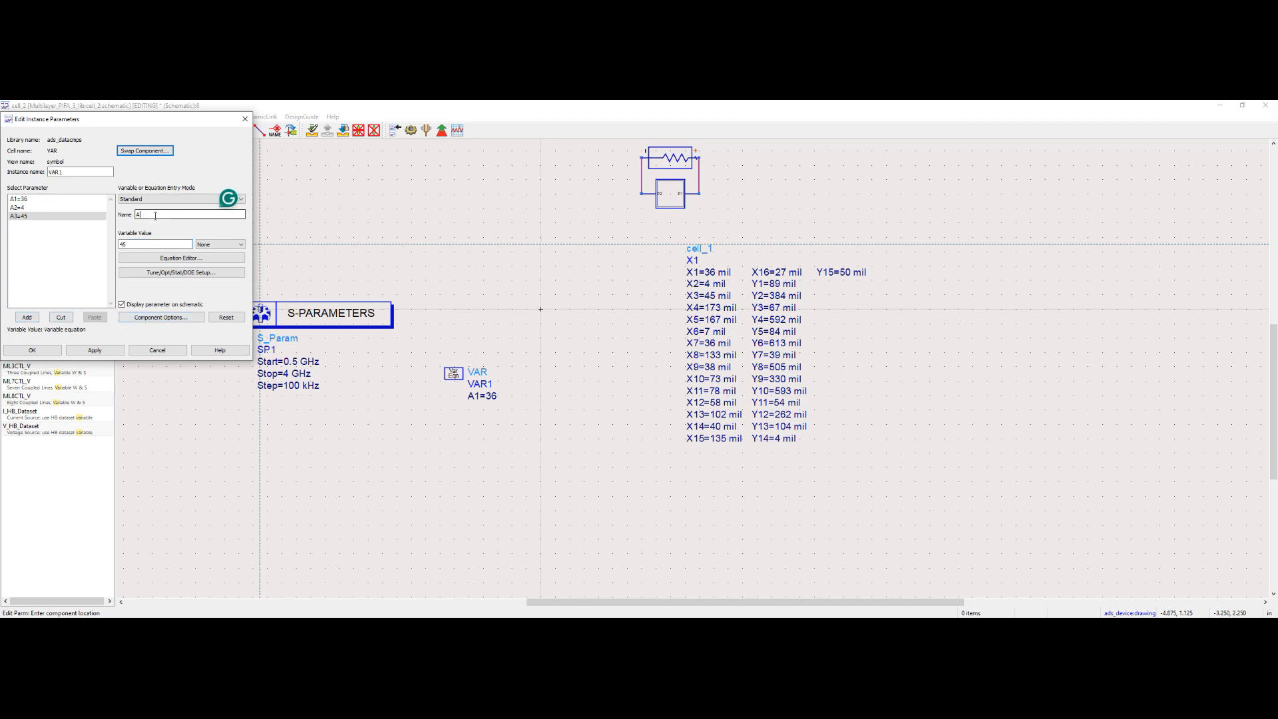
text(4)
click(28, 318)
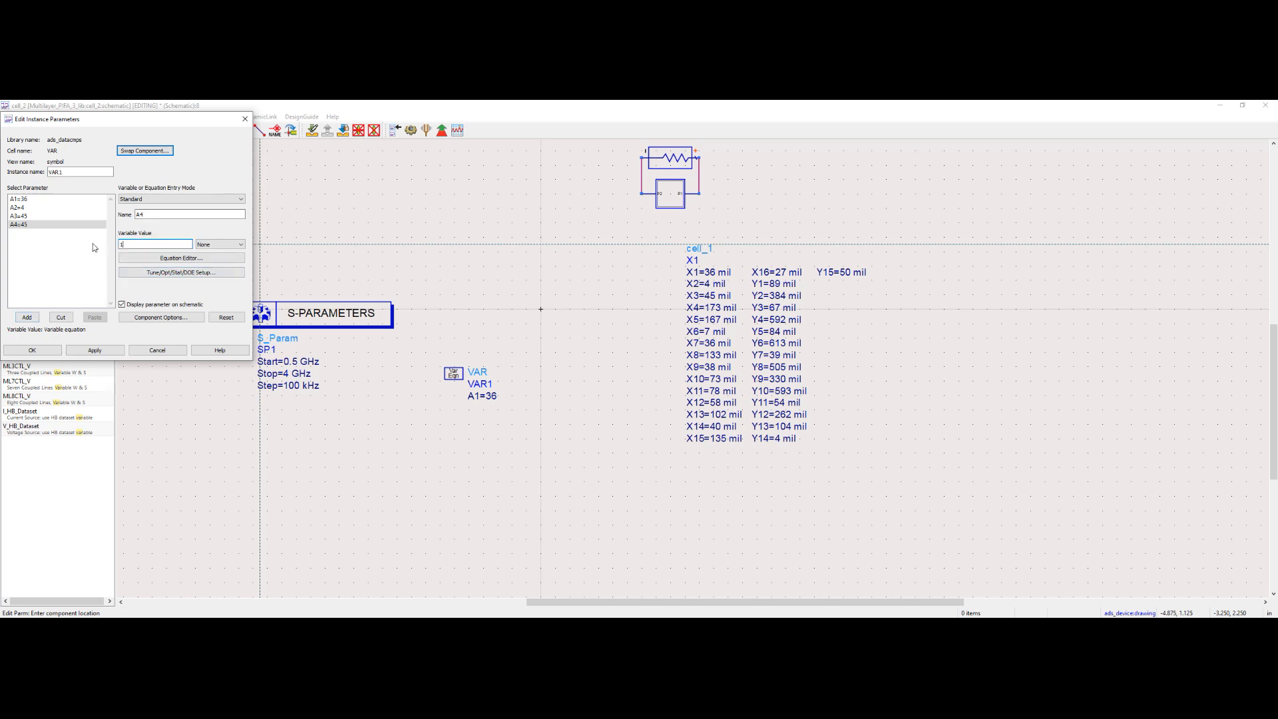
click(122, 304)
click(93, 350)
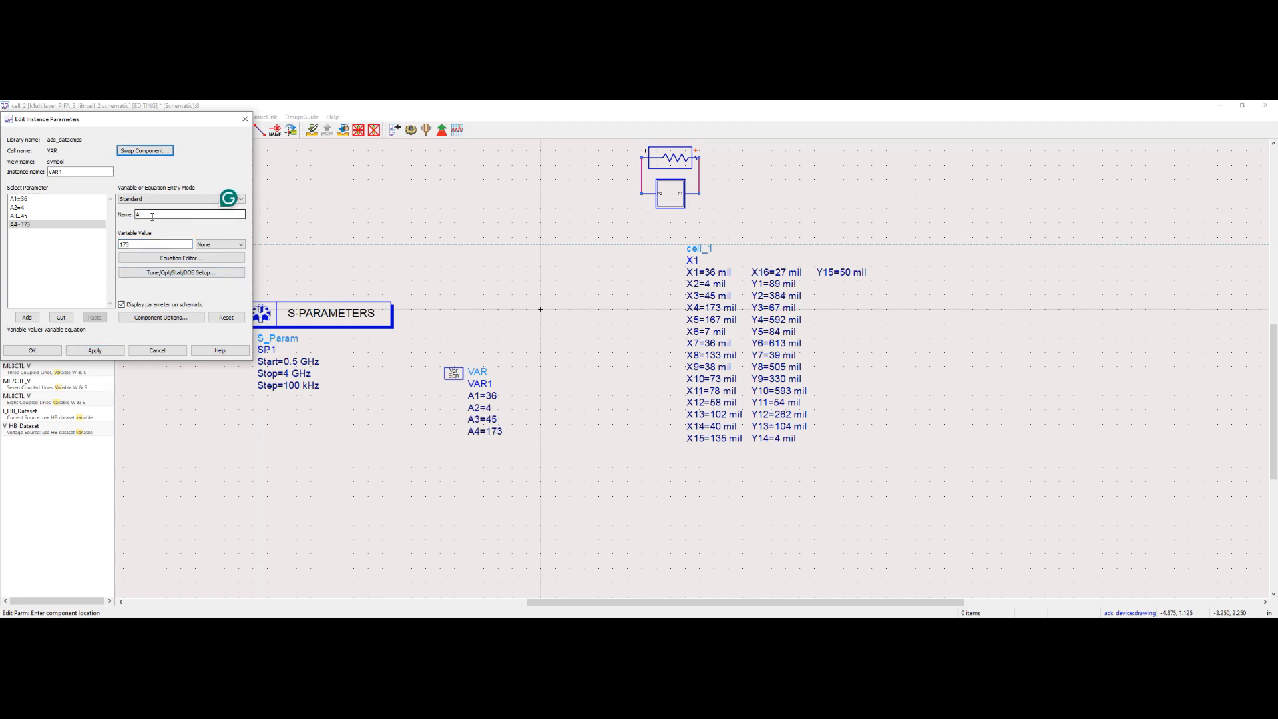
text(5)
click(36, 317)
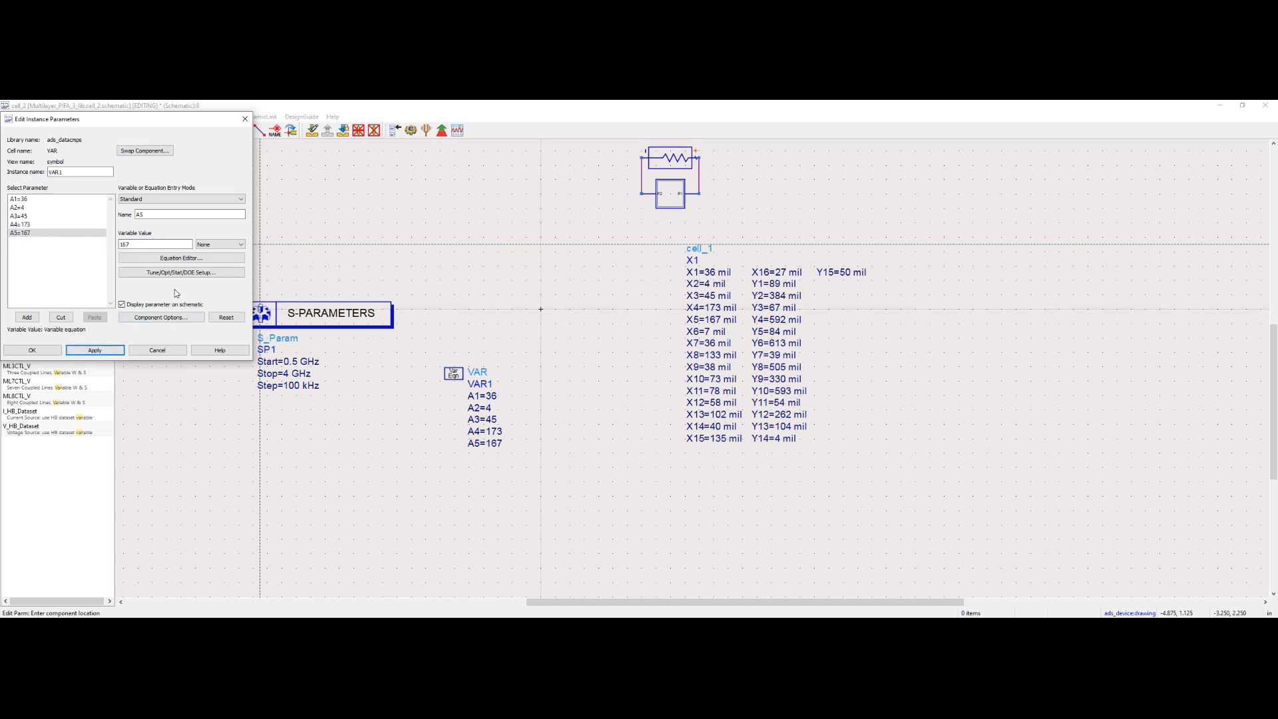
- Add the variables A6 = 7, A7 = 36, A8 = 133 and A9 = 38 to the VAR block
click(156, 214)
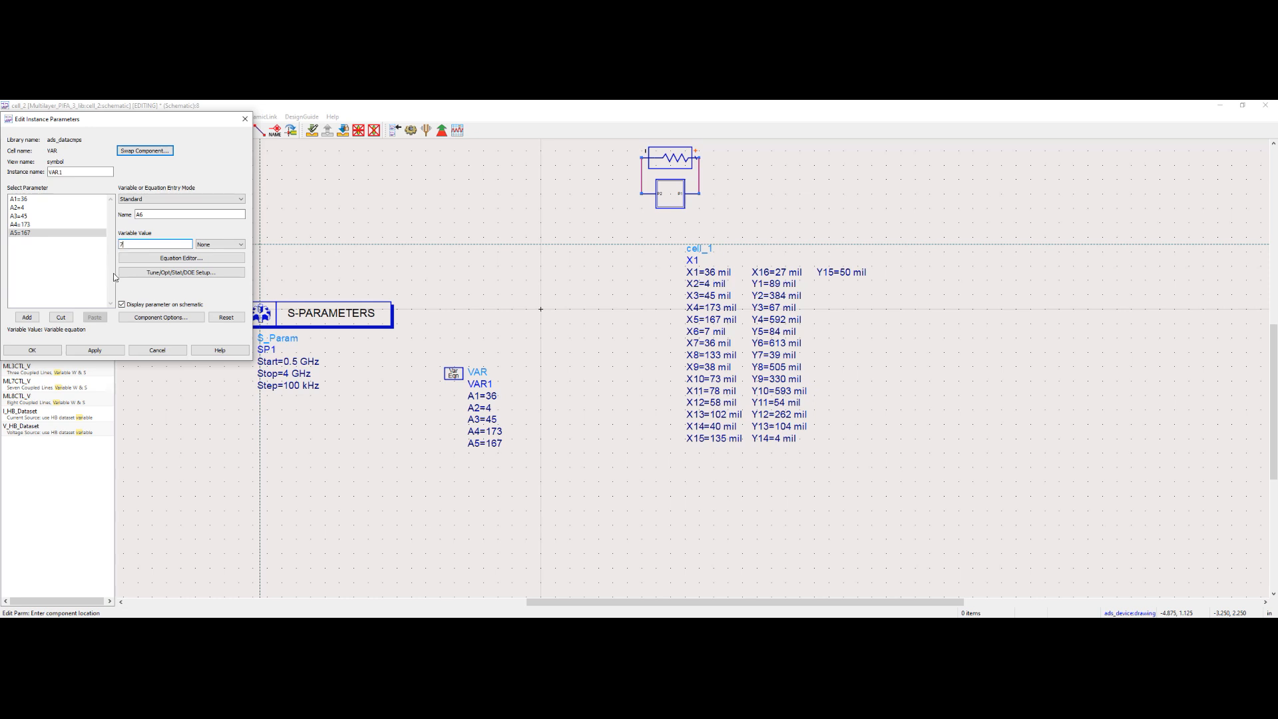
click(27, 316)
click(153, 214)
key(BackSpace)
click(27, 317)
click(153, 214)
key(BackSpace)
text(8)
drag(133, 244, 106, 249)
text(133)
click(27, 317)
click(153, 214)
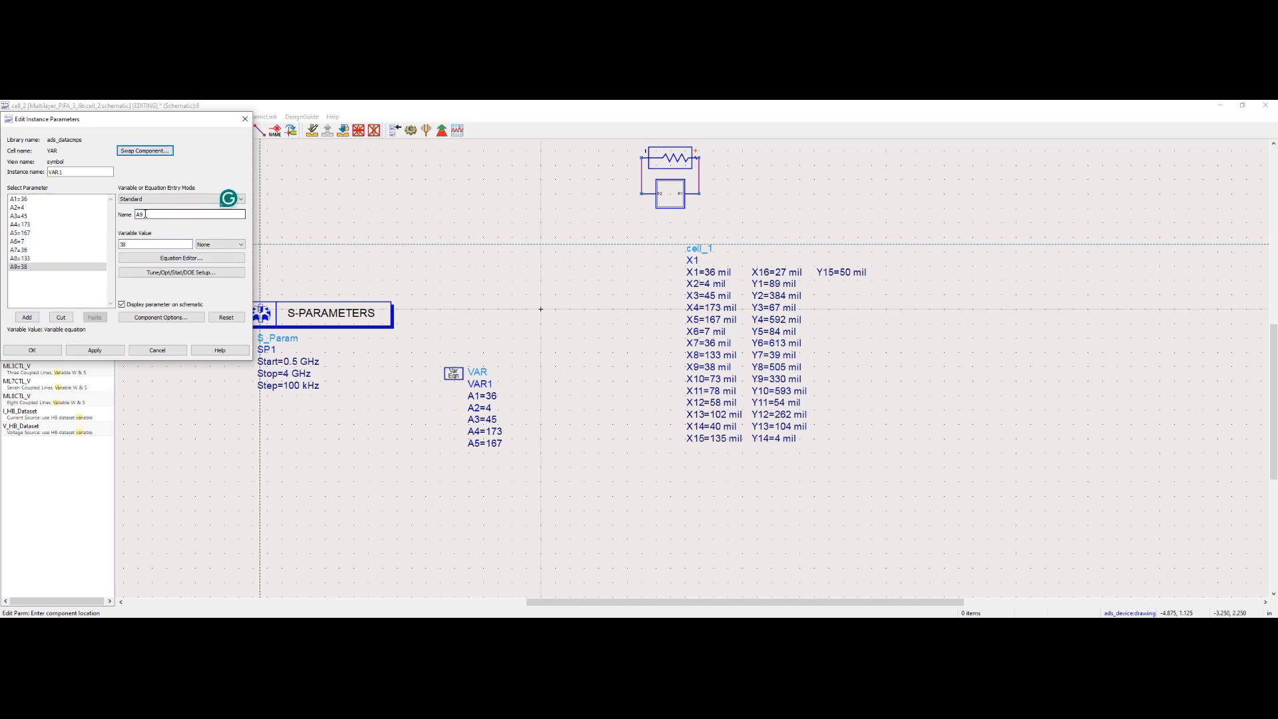
- Add the variables A10 = 73, A11 = 78, A12 = 58 and A13 = 102 to the VAR block
click(27, 317)
click(160, 215)
key(BackSpace)
text(1)
text(78)
click(27, 317)
click(160, 215)
drag(141, 244, 106, 244)
text(102)
click(27, 316)
- Add the variables A14 = 40, A15 = 135 and A16 = 27 to the VAR block
click(163, 214)
key(BackSpace)
text(4=40)
click(163, 214)
key(BackSpace)
text(6=27)
click(27, 316)
- Start the B series in the VAR block by adding B1 = 89, B2 = 384 and B3 = 67
click(163, 214)
key(BackSpace)
key(BackSpace)
key(BackSpace)
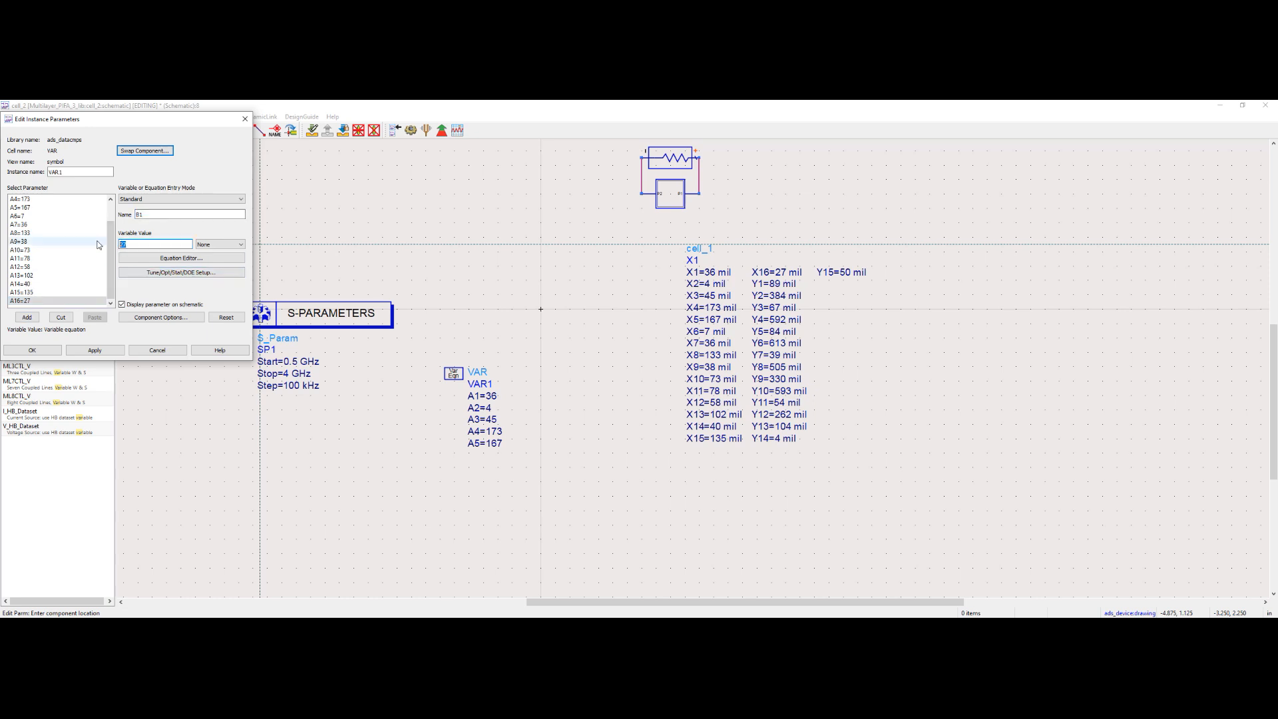
text(384)
click(26, 317)
click(163, 214)
key(BackSpace)
text(3)
mouse_move(139, 244)
mouse_down()
mouse_move(103, 248)
mouse_move(129, 218)
mouse_move(105, 246)
mouse_up()
text(67)
click(27, 316)
- Add the variables B4 = 592, B5 = 84, B6 = 613 and B7 = 39 to the VAR block
text(92)
click(27, 316)
click(158, 215)
key(BackSpace)
text(5=84)
click(26, 317)
text(39)
click(27, 317)
- Add the variables B8 = 505, B9 = 303 and B10 = 593 to the VAR block
click(170, 214)
key(BackSpace)
text(8505303)
click(27, 317)
text(B10593)
click(27, 316)
- Add the variables B11 = 54, B12 = 262 and B13 = 104 to the VAR block
click(163, 215)
key(BackSpace)
text(1=54)
click(26, 317)
click(163, 214)
text(104)
click(27, 317)
- Finish the VAR block with the variables B14 = 4 and B15 = 50, and save the schematic
click(166, 214)
key(BackSpace)
text(4=4)
click(27, 317)
click(32, 350)
scroll(670, 366, down, 2)
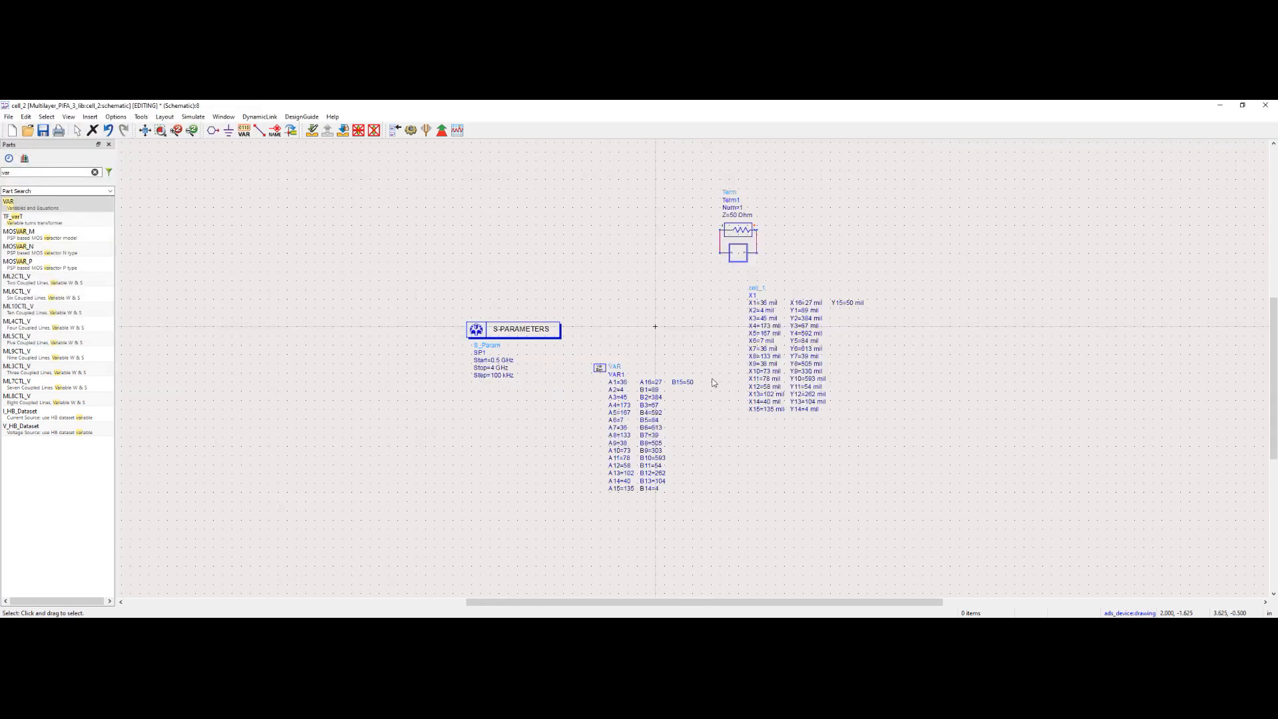
scroll(706, 376, up, 2)
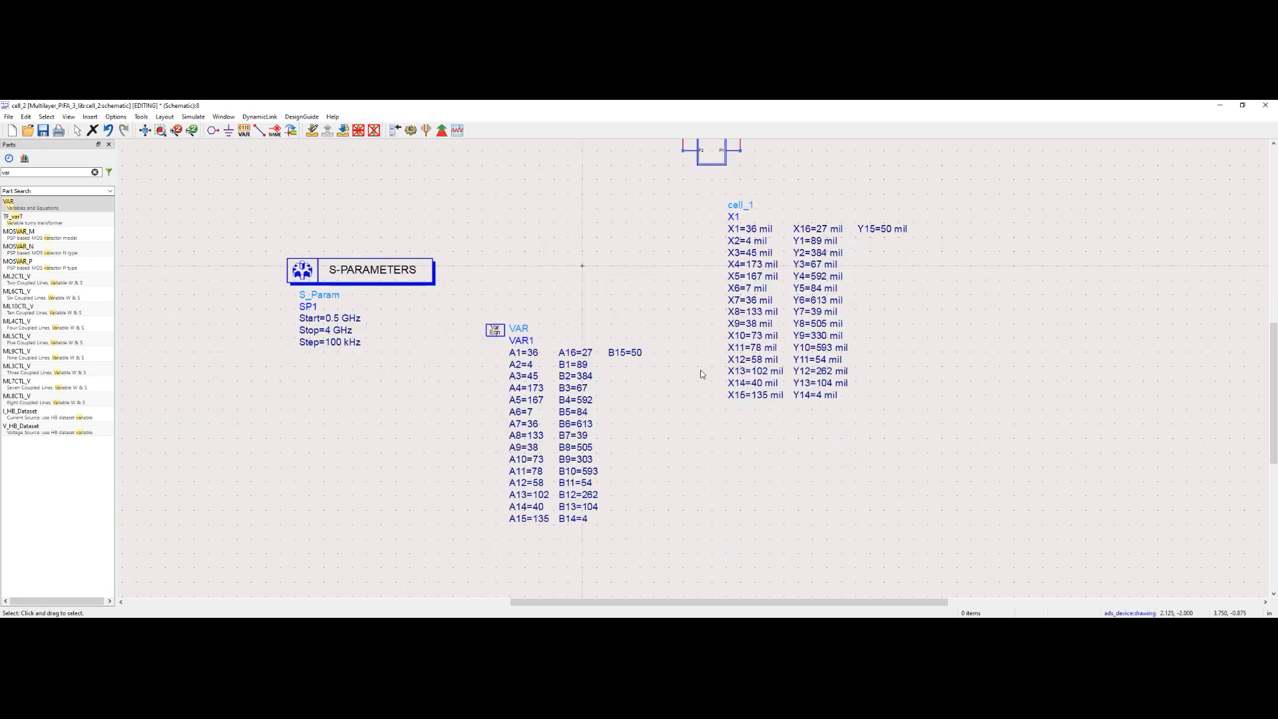
click(43, 131)
- Assign the variables A1, A2, A3 and A4 to the cell_1 component's parameters X1 to X4, keeping mil units
double_click(752, 229)
text(a1)
key(Escape)
double_click(754, 230)
text(A1)
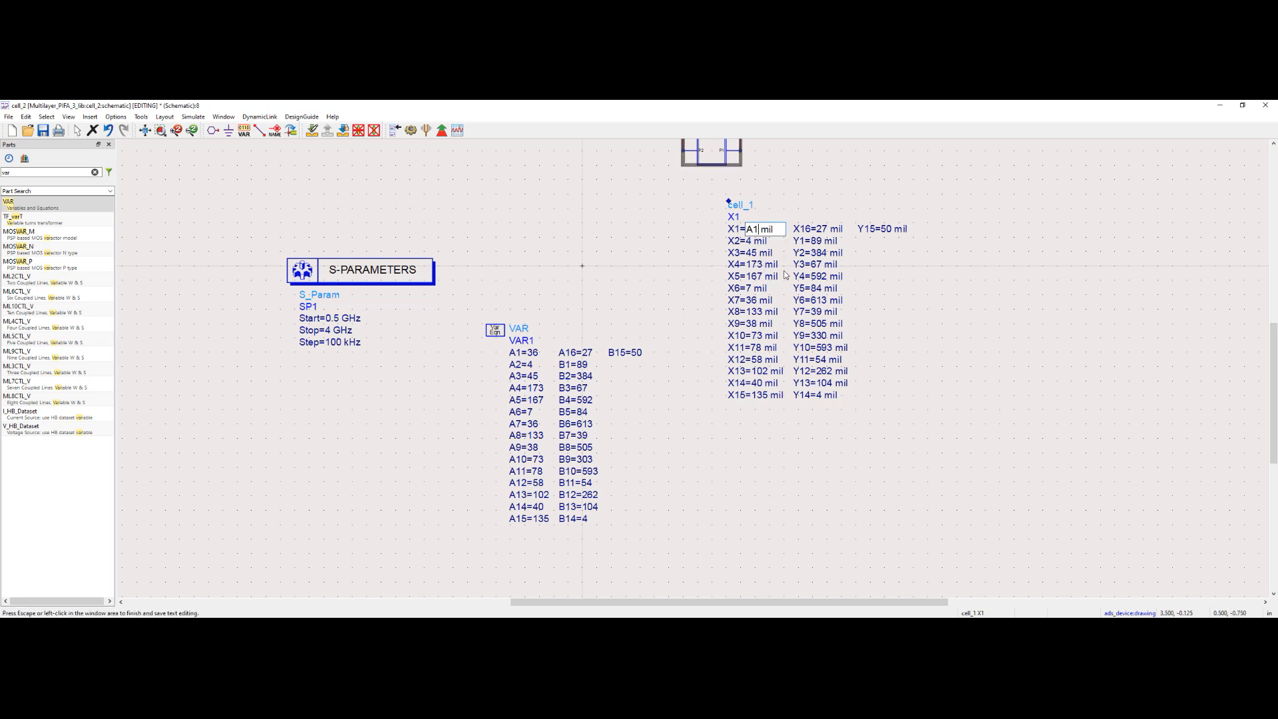
key(Tab)
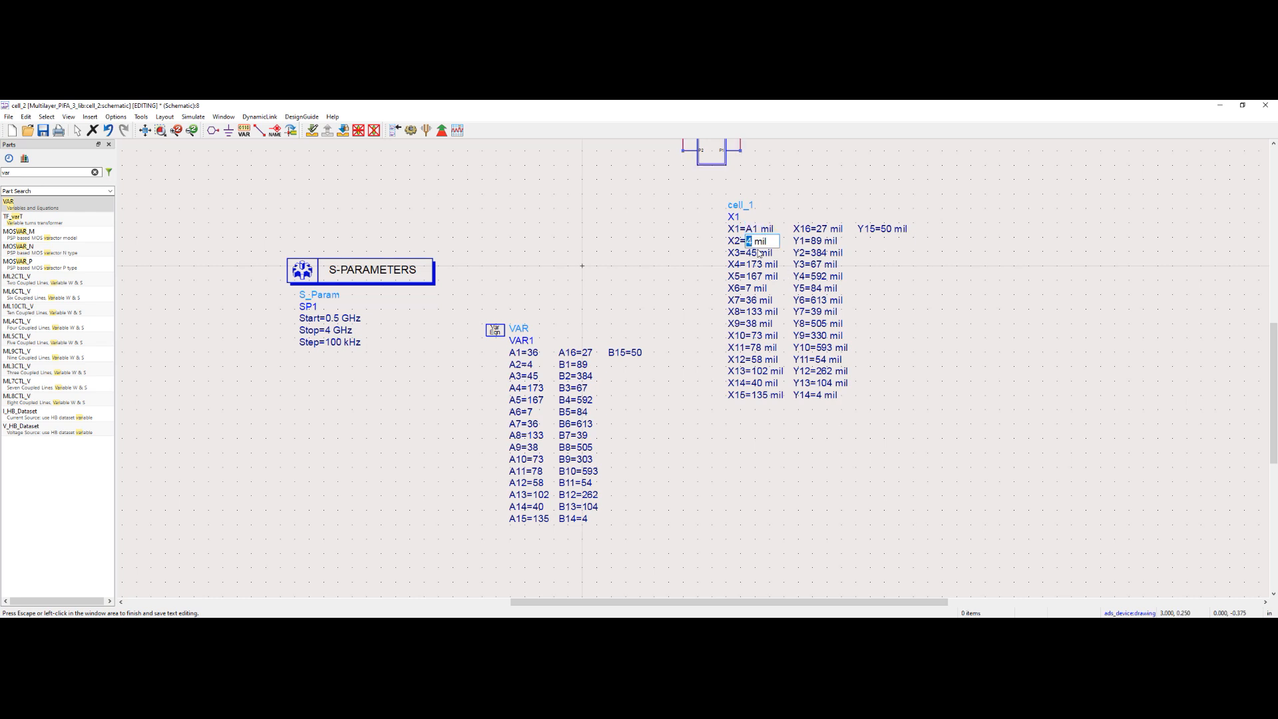
text(A2)
key(Tab)
text(A)
text(3)
key(Tab)
text(A4)
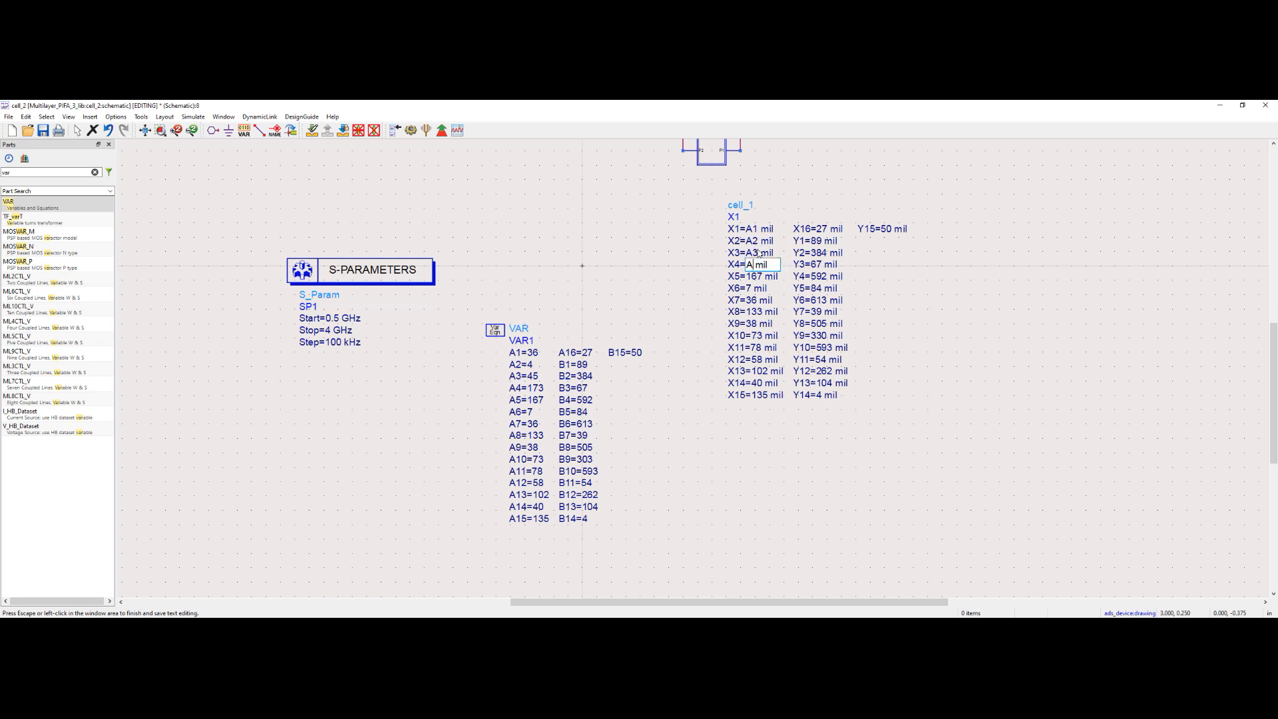
- Assign the variables A5 to A9 to the cell_1 component's parameters X5 to X9 in mil
key(Tab)
text(A5)
key(Tab)
text(A6)
key(Tab)
text(A7)
key(Tab)
text(A8)
key(Tab)
text(A9)
key(Tab)
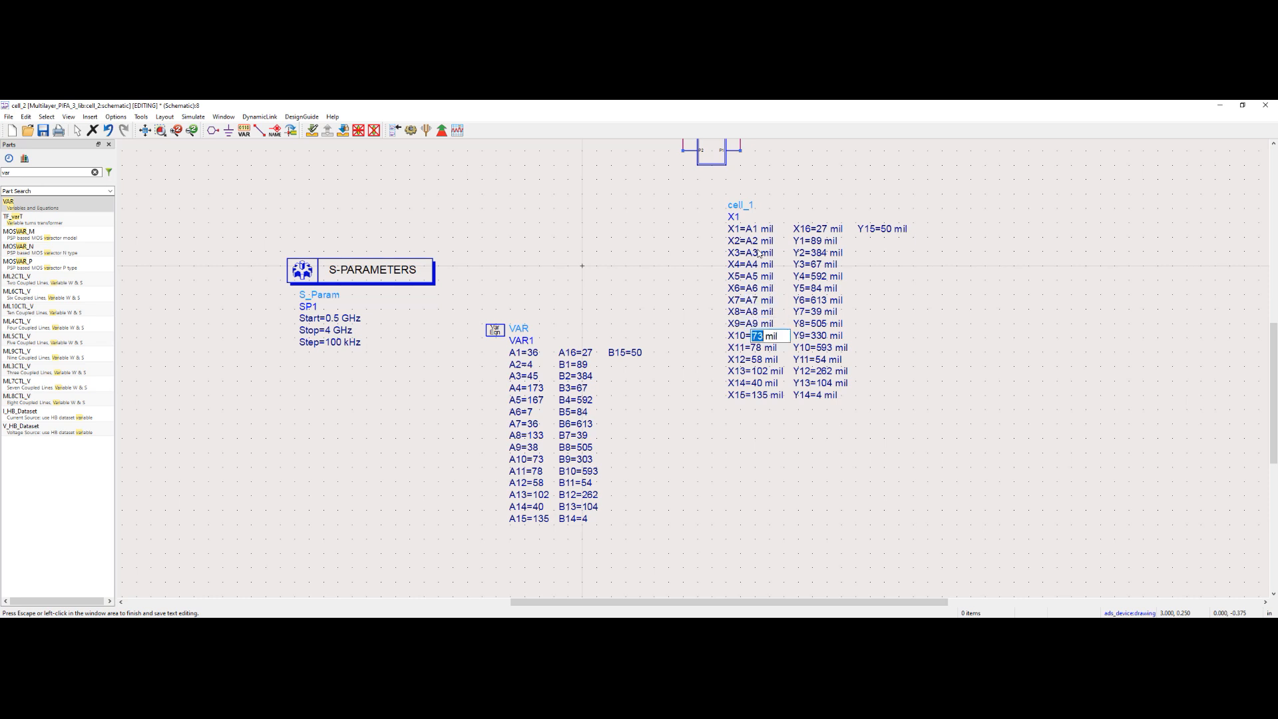
- Assign the variables A10 to A16 to the cell_1 component's parameters X10 to X16 in mil
text(A10)
key(Tab)
text(A11)
key(Tab)
text(A12)
key(Tab)
text(A13	A14	A15)
key(Tab)
text(A16)
key(Tab)
- Assign the variables B1 to B15 to the cell_1 component's parameters Y1 to Y15 in mil, and save the schematic
text(B1	B2	B3	B4	B5	B6	B7	B8	B9	B10)
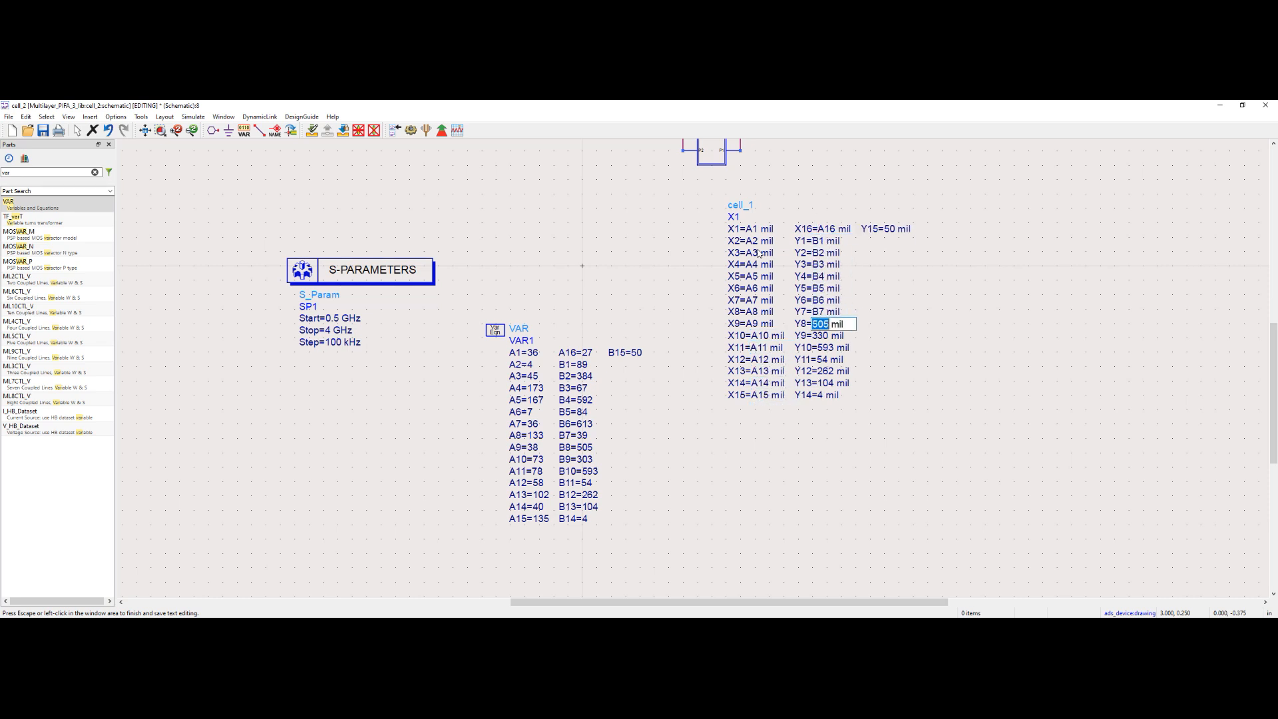
key(Tab)
text(B11	B12)
key(Tab)
text(B13	B14	B15)
key(Escape)
key(ctrl+s)
- Enable optimization for variable A1 in the VAR block with a continuous range from 10 to 50
double_click(494, 330)
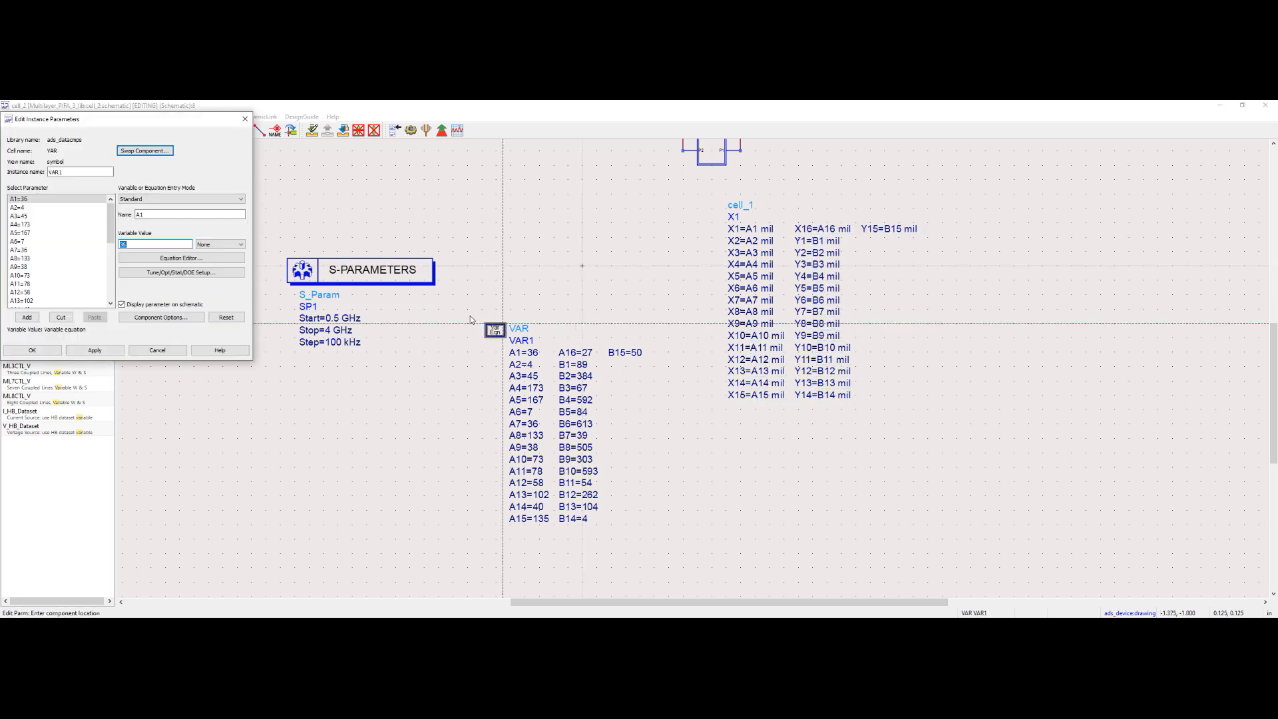
click(181, 272)
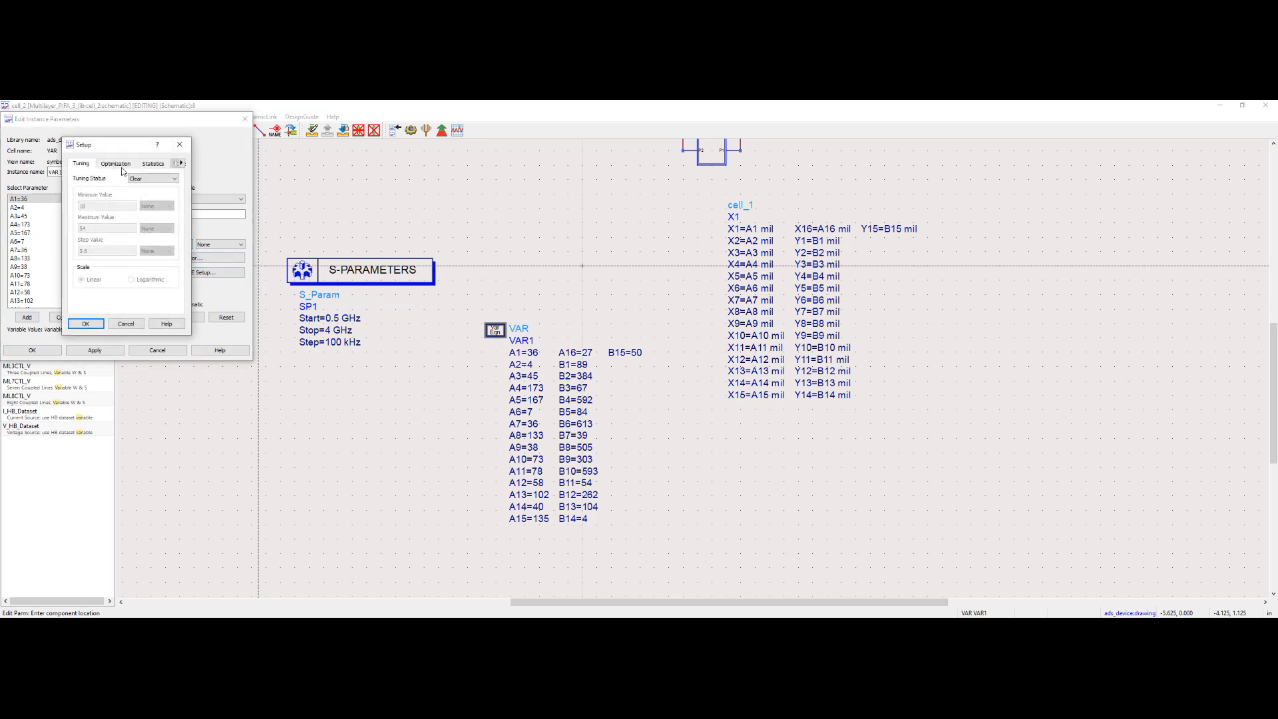
click(171, 179)
click(151, 189)
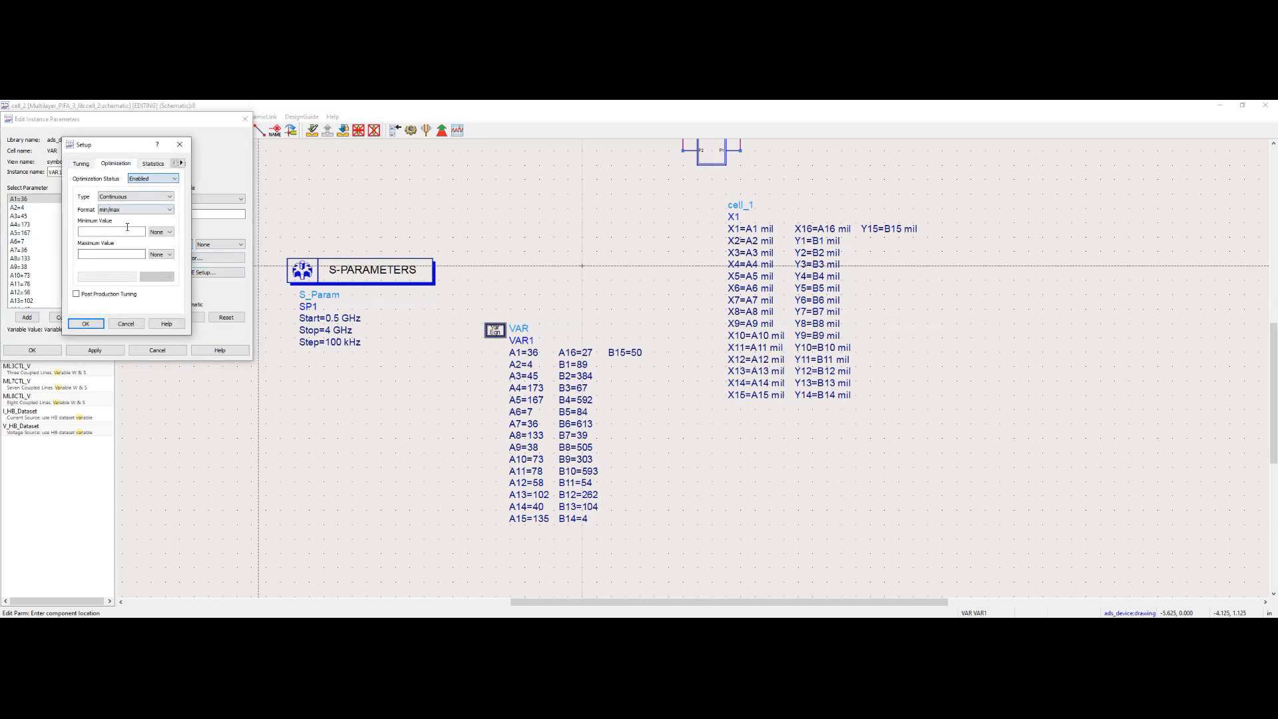
click(107, 231)
text(10)
click(85, 323)
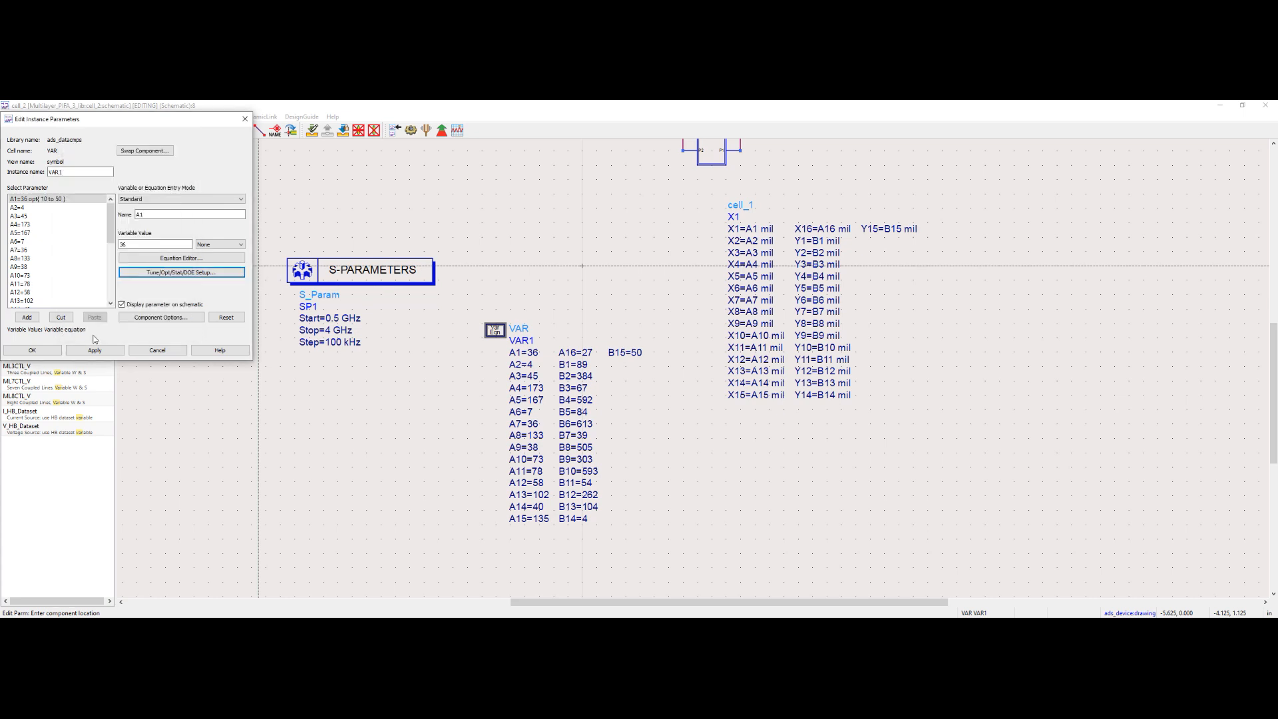
click(93, 350)
click(45, 352)
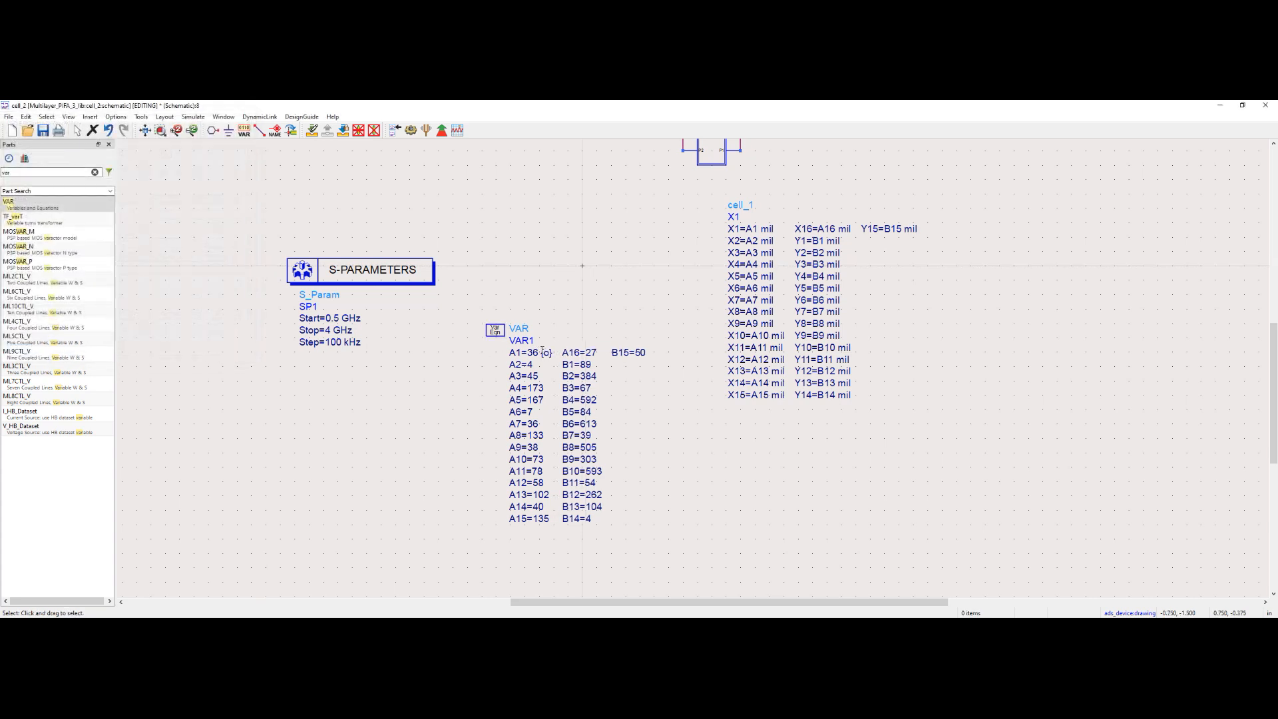
- Enable optimization for variable A2 in the VAR block with a continuous range from 4 to 20
double_click(494, 331)
click(40, 208)
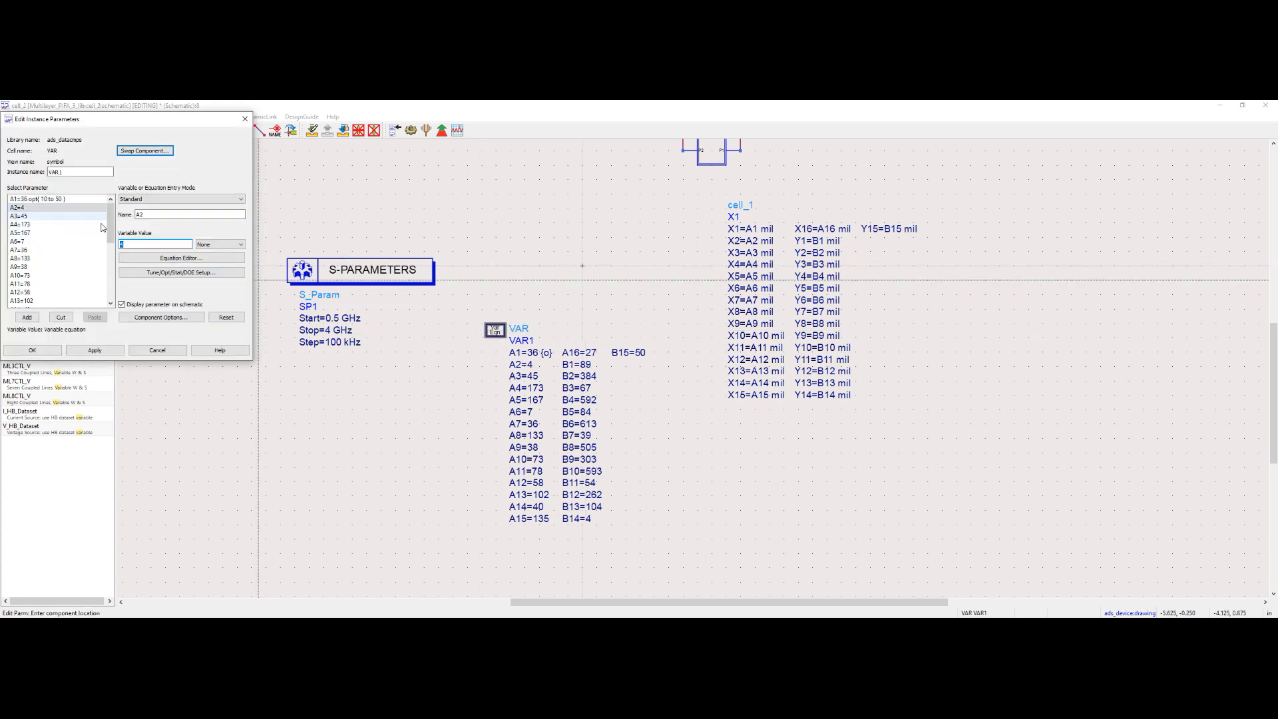
click(181, 273)
click(116, 163)
click(171, 178)
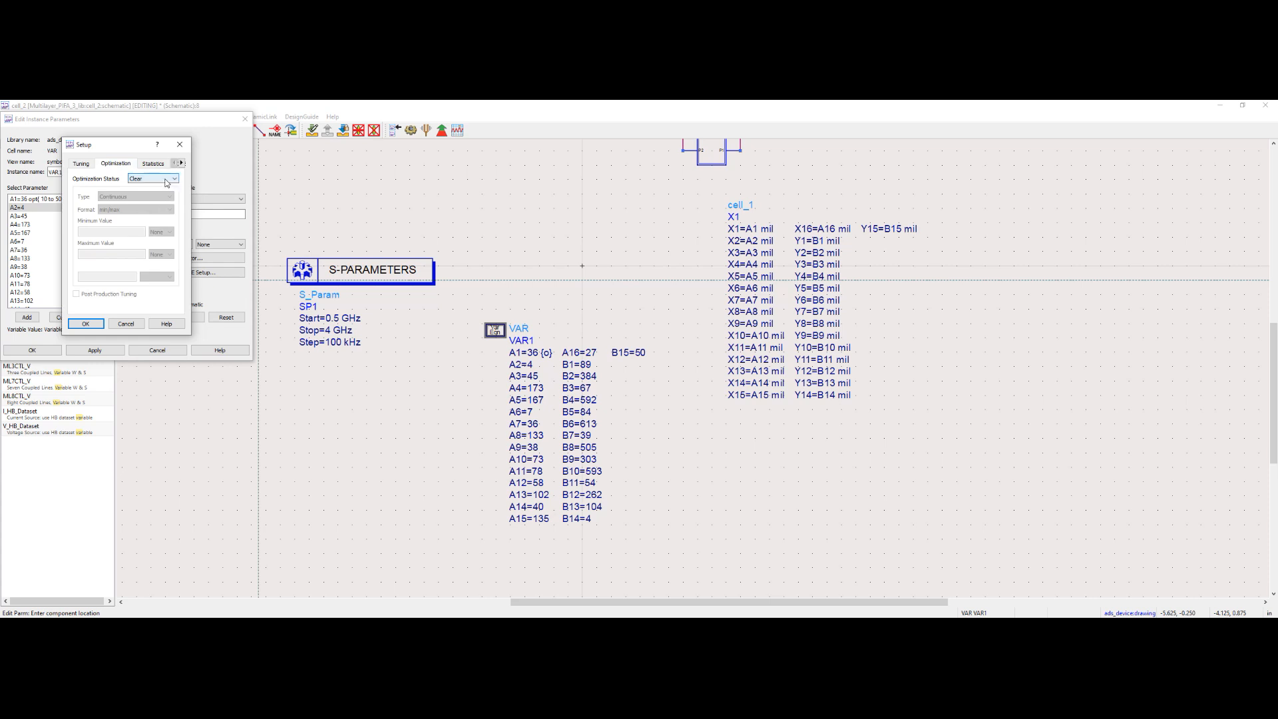
click(157, 189)
click(108, 230)
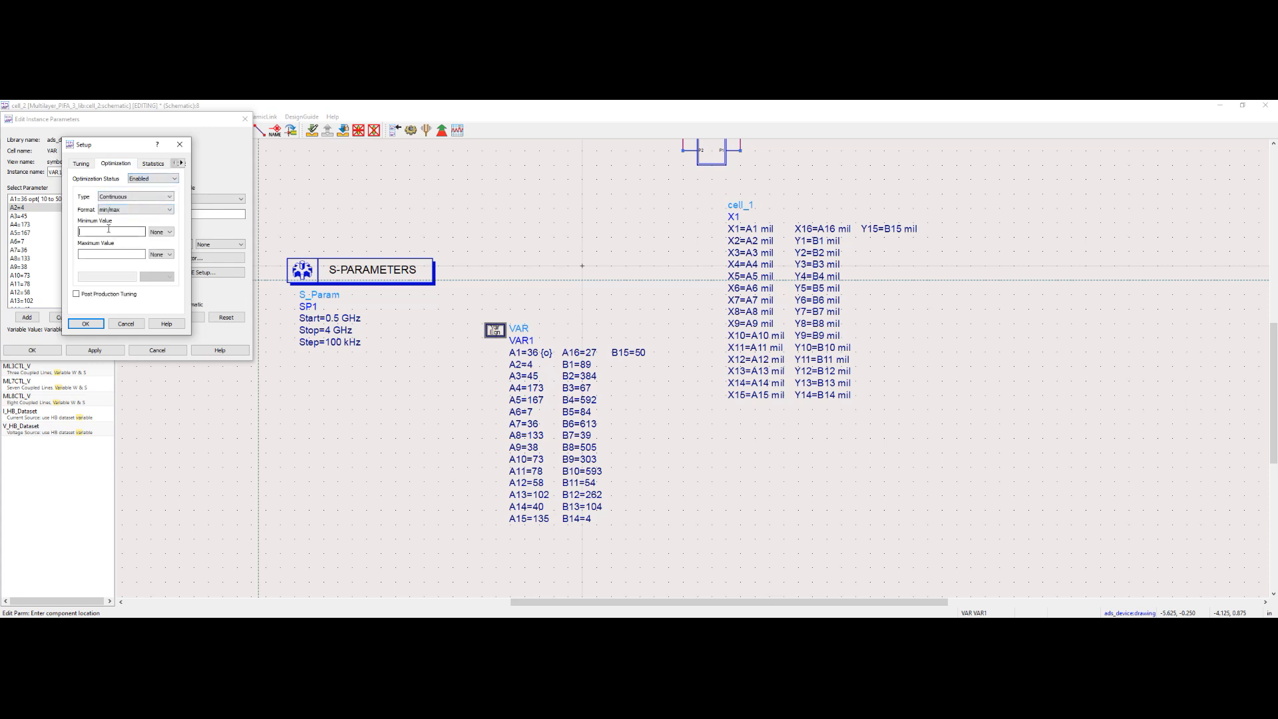
click(108, 254)
click(86, 323)
- Enable optimization for variable A3 with a continuous range from 4 to 20 and accept the VAR block changes
click(20, 216)
click(146, 273)
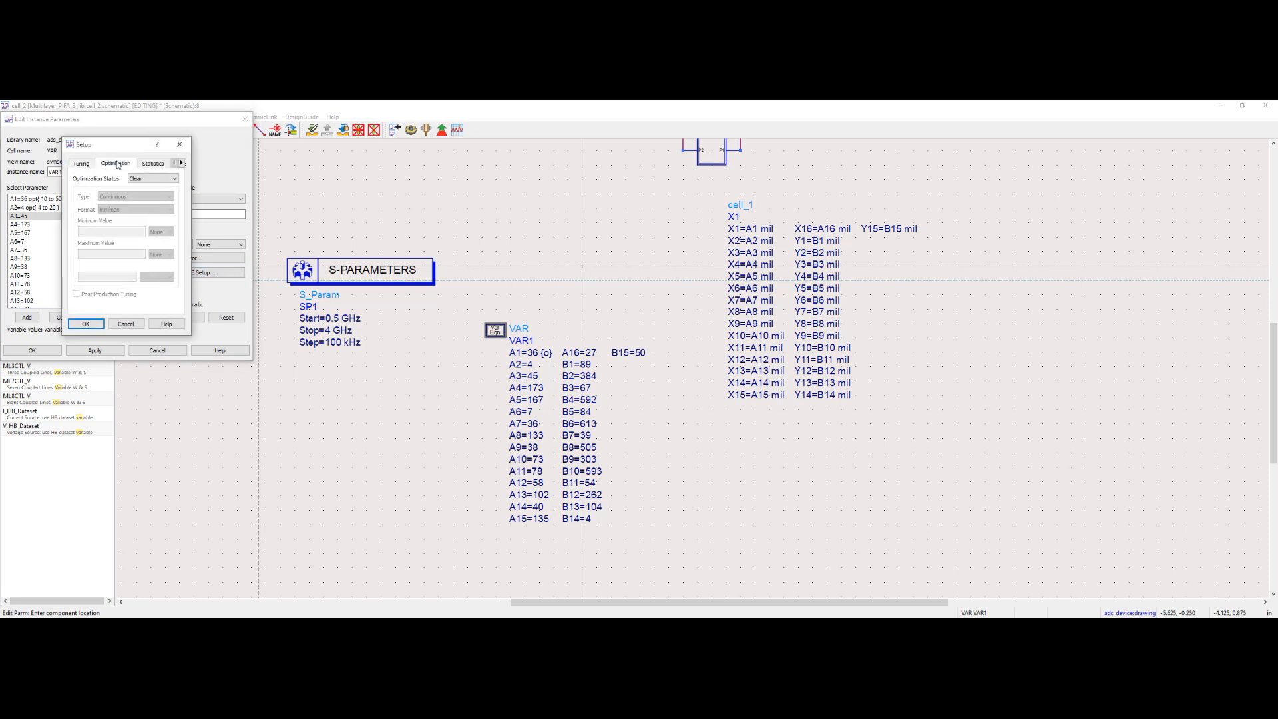
click(152, 181)
click(140, 184)
click(101, 231)
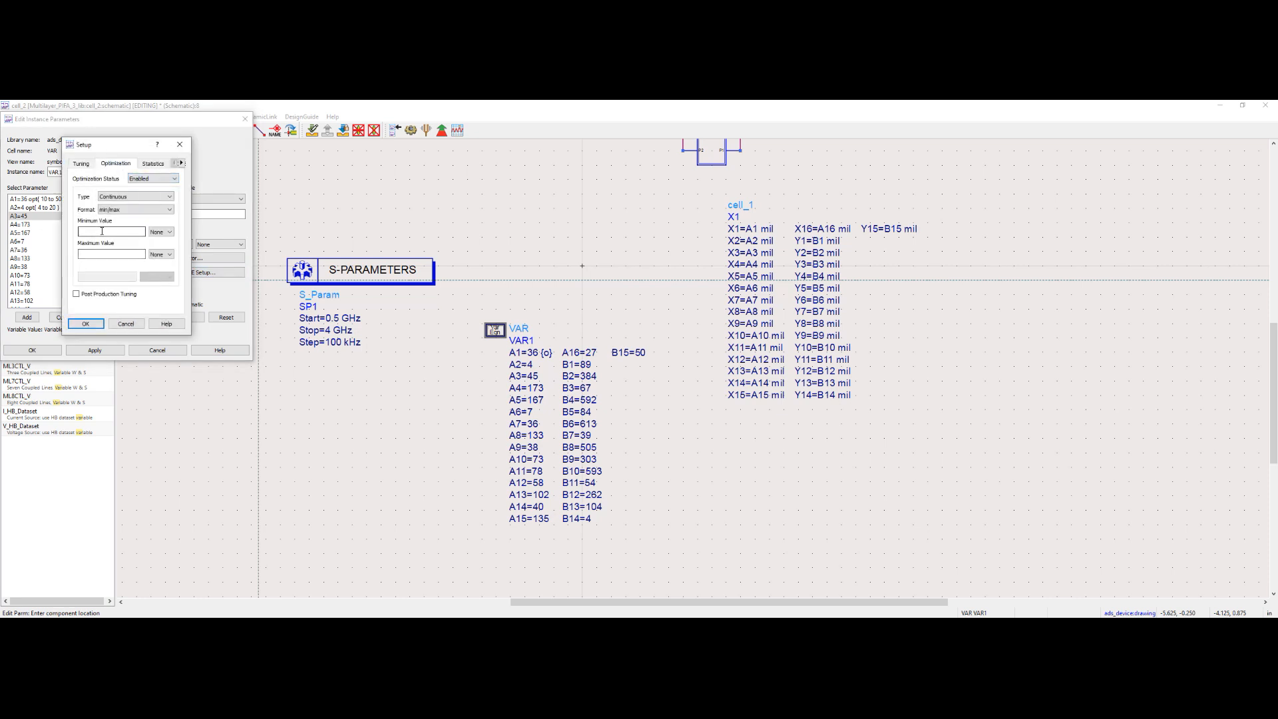
click(84, 252)
click(86, 323)
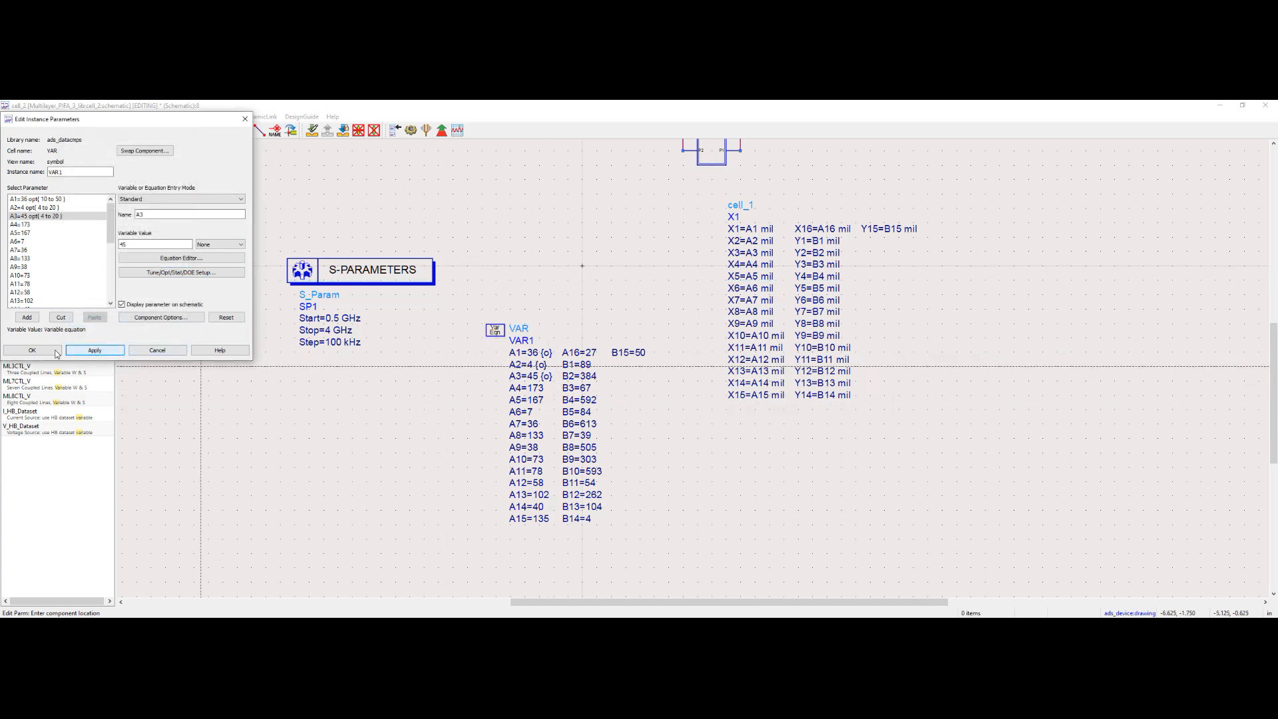
click(32, 350)
- Find the Optim controller in the parts library and place it below the S-parameters block
double_click(3, 173)
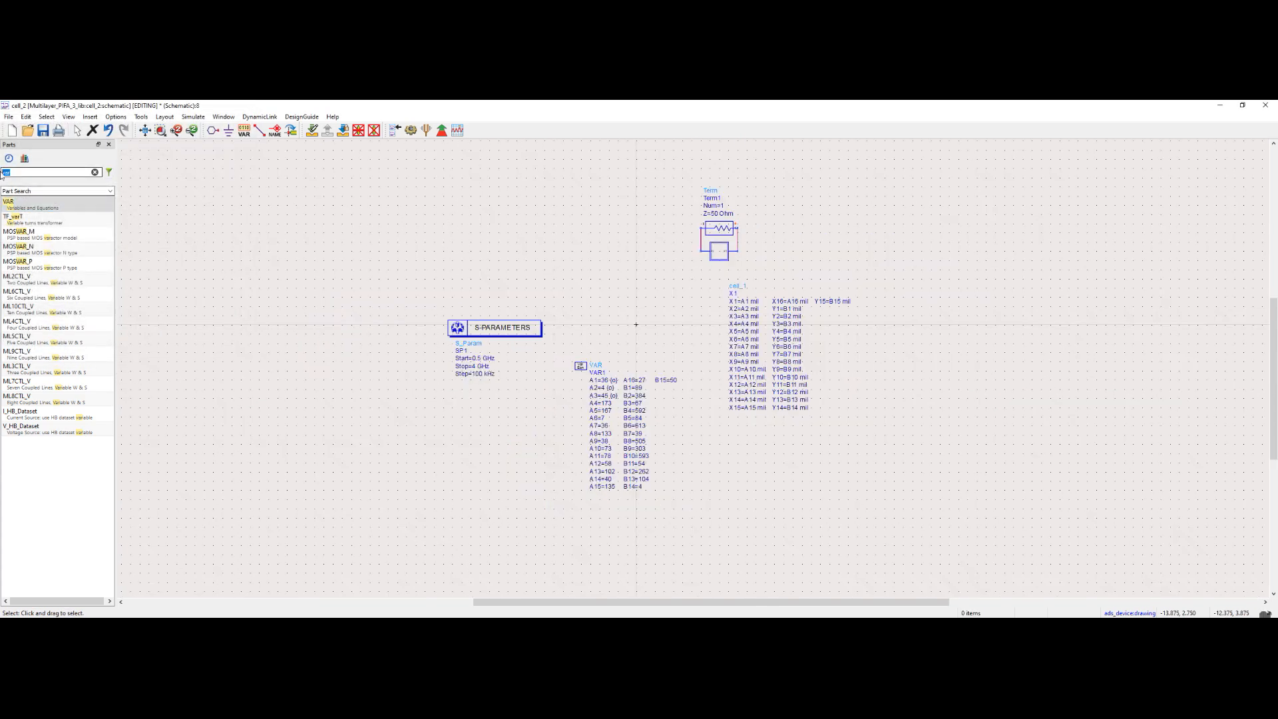
text(optim)
click(12, 204)
drag(411, 440, 412, 440)
scroll(613, 406, down, 2)
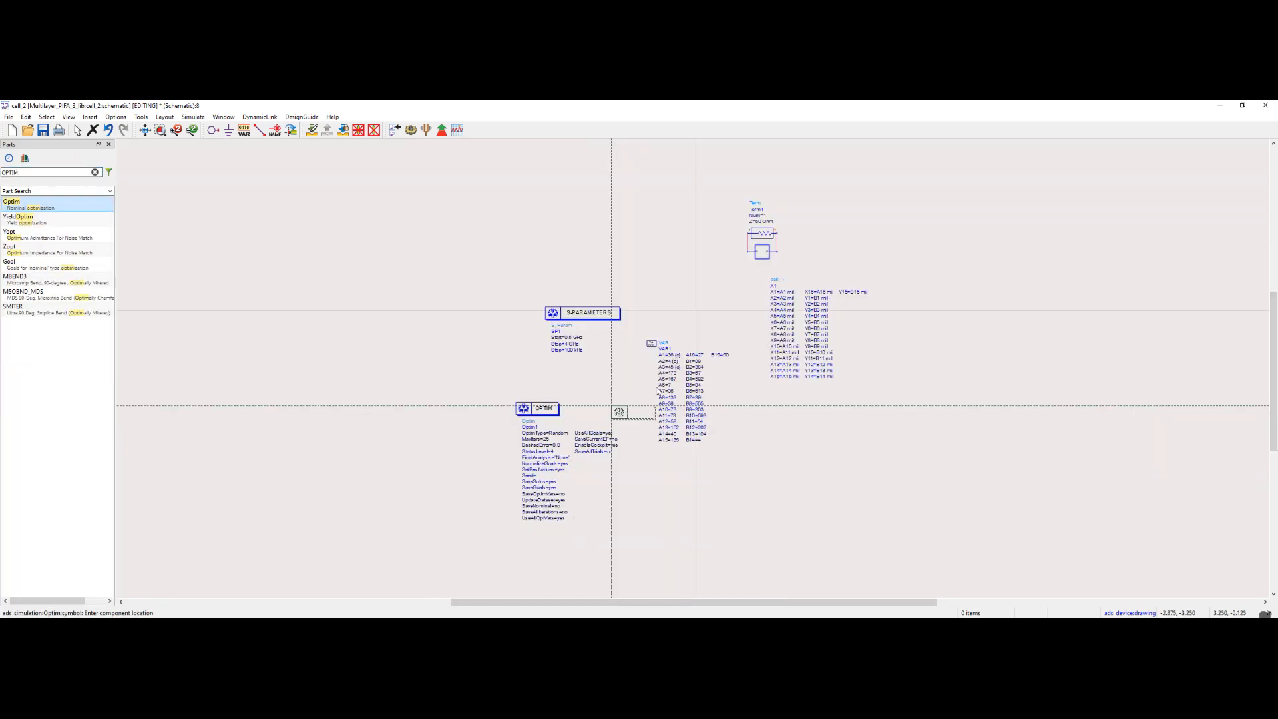
key(Escape)
- Find the Goal component in the parts library and place one beside the Optim controller, below the VAR block
double_click(11, 172)
text(GOAL)
click(20, 204)
right_click(783, 390)
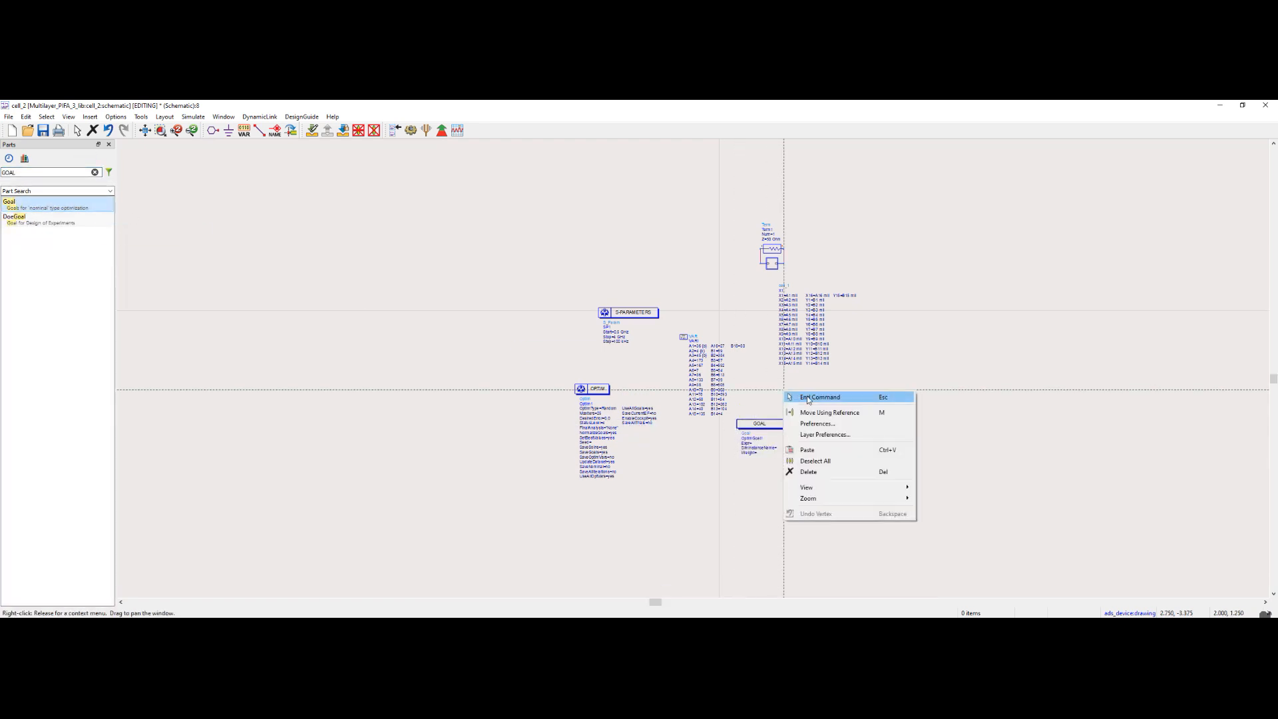
click(808, 399)
scroll(728, 416, up, 4)
drag(274, 228, 421, 304)
- Set the goal's expression to dB(S(1,1)), its analysis to SP1 and its sweep variable to freq
double_click(699, 300)
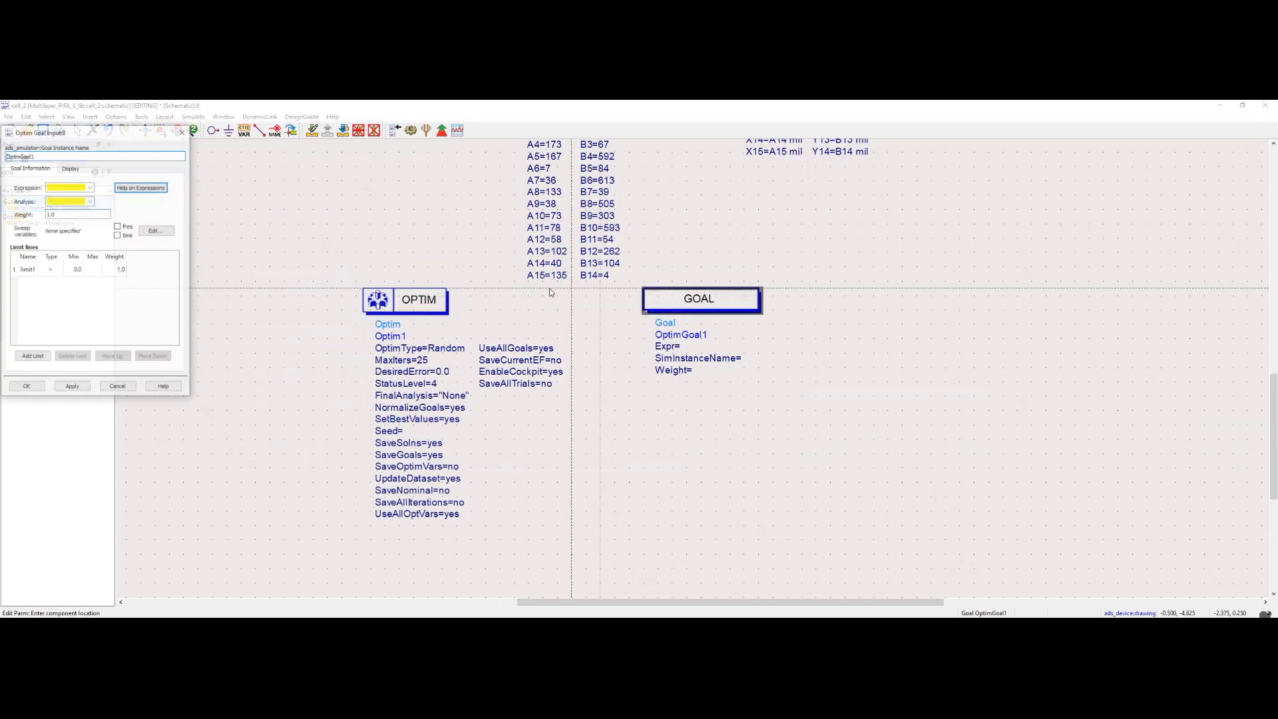
drag(73, 130, 448, 210)
click(435, 260)
text(dB(S(1,1)
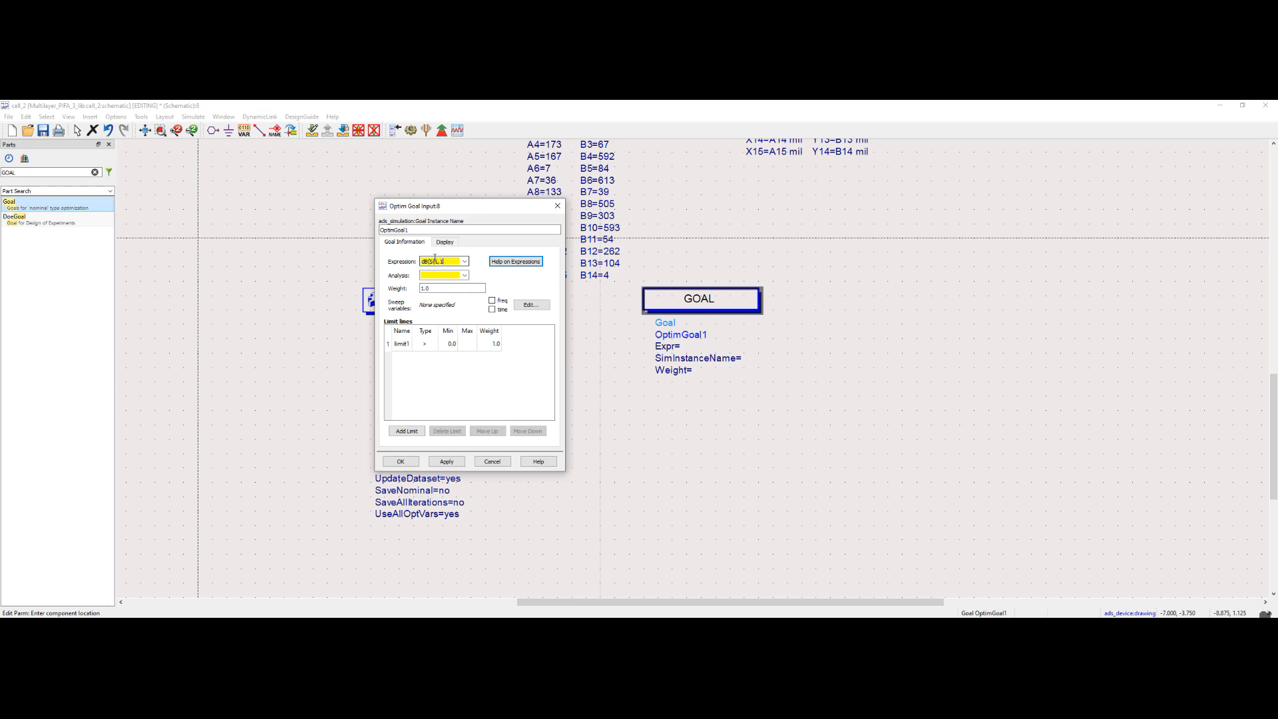
click(440, 275)
click(442, 285)
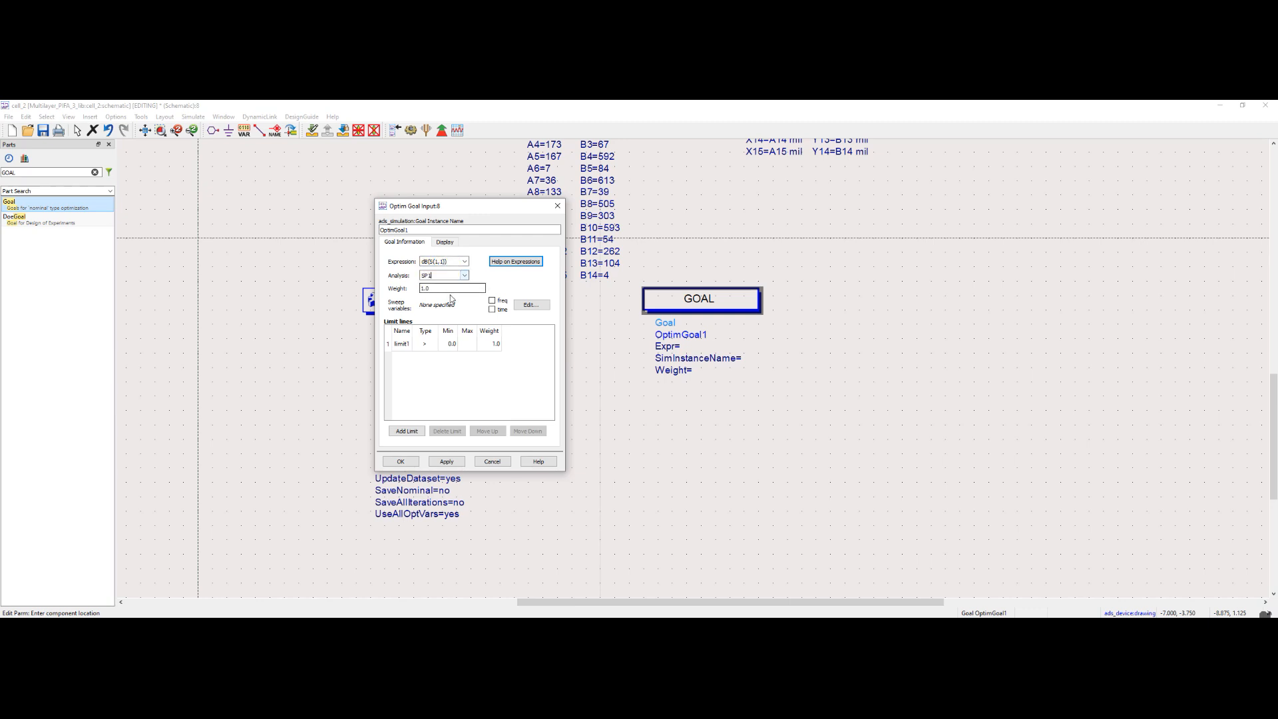
click(492, 300)
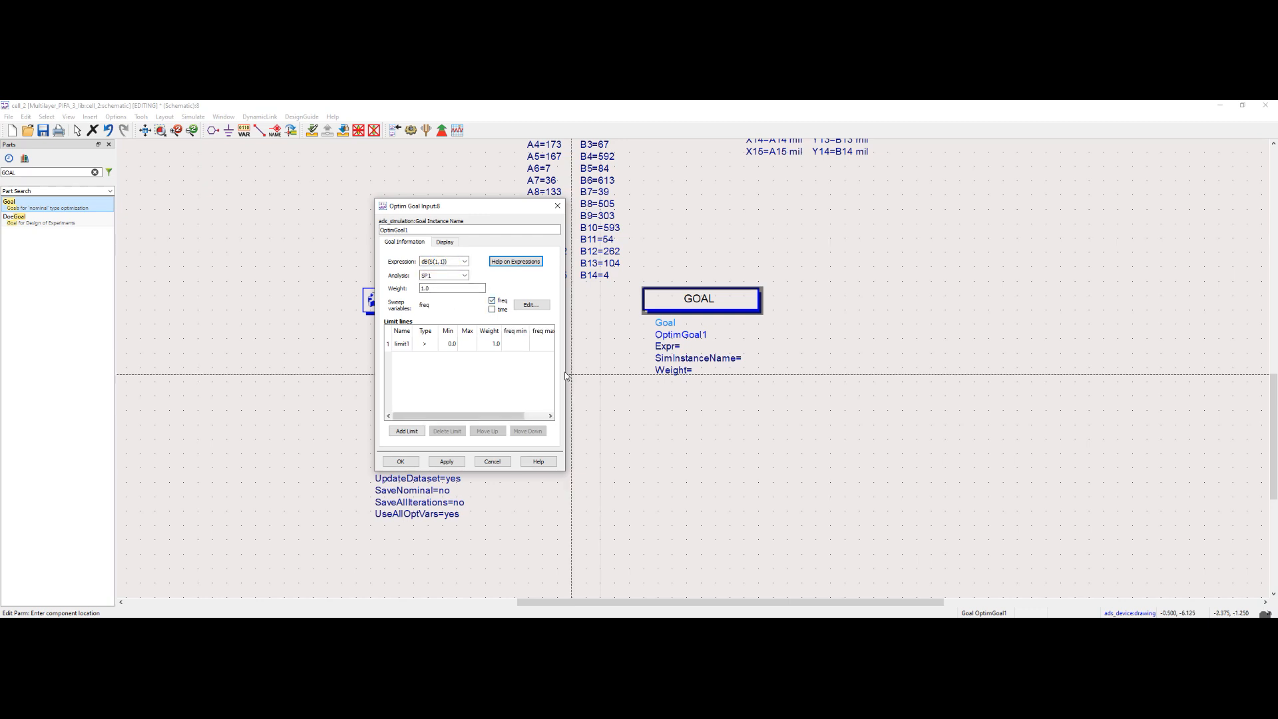
- Change the goal's limit1 to the less-than type with a maximum of -10
drag(566, 376, 793, 373)
click(433, 347)
click(433, 344)
click(427, 363)
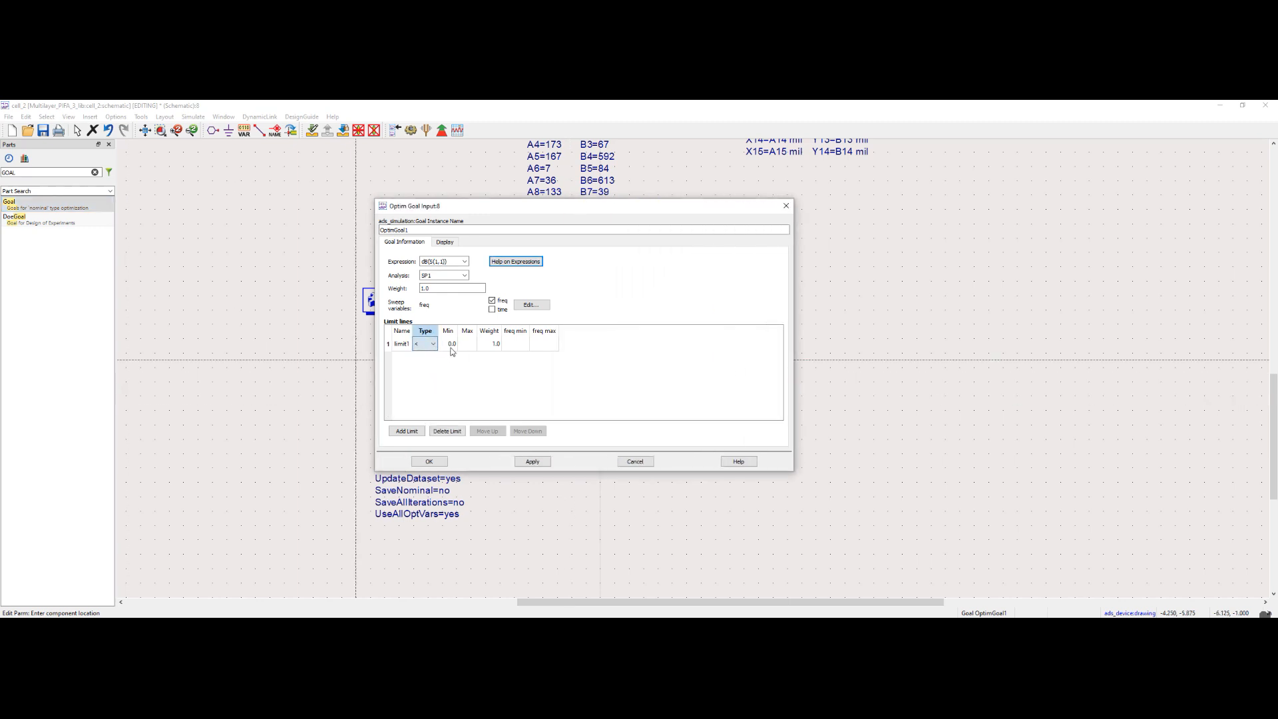
click(472, 346)
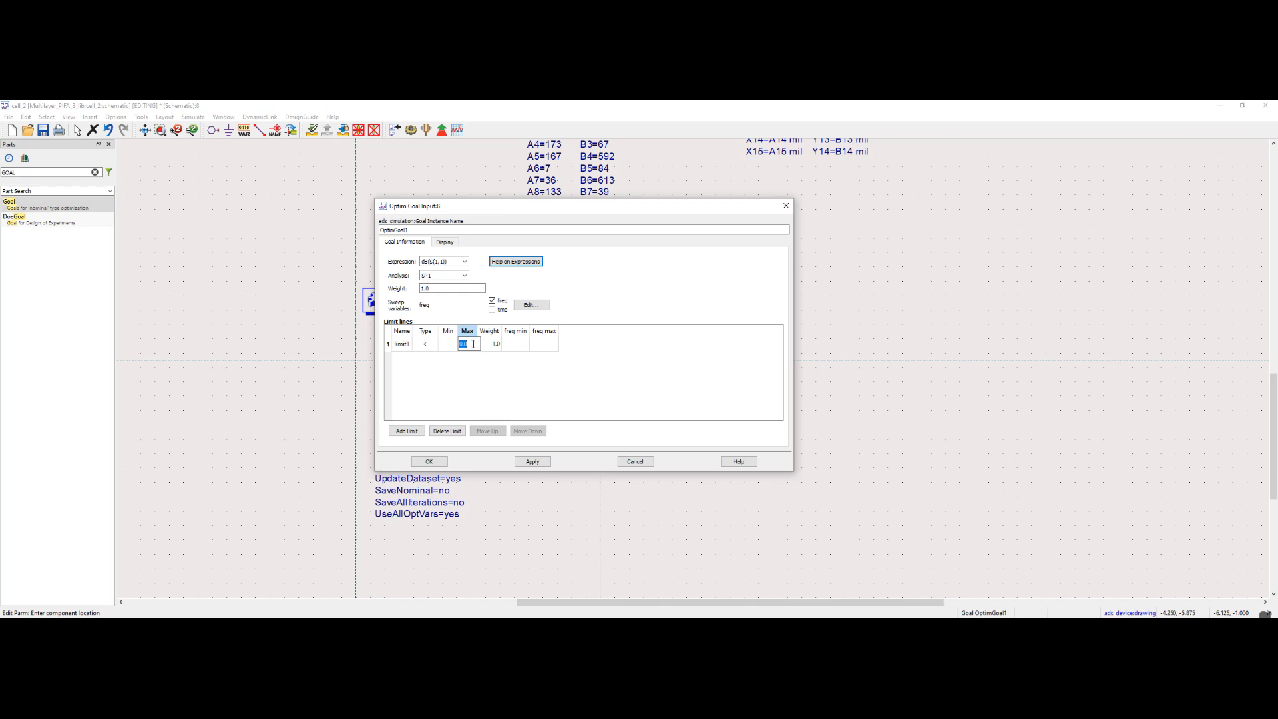
text(-10)
key(Return)
- Set the frequency range of limit1 from 746 MHz to 960 MHz
click(516, 346)
text(7)
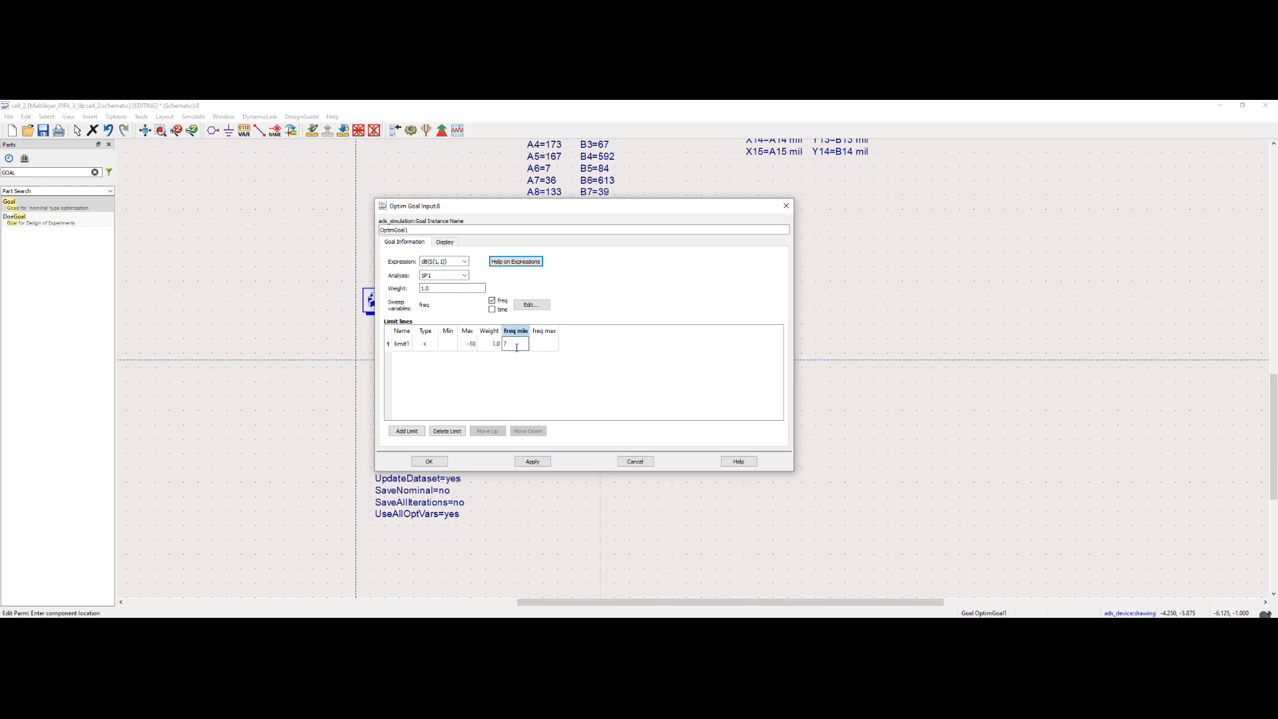
text(46 MHz)
key(Return)
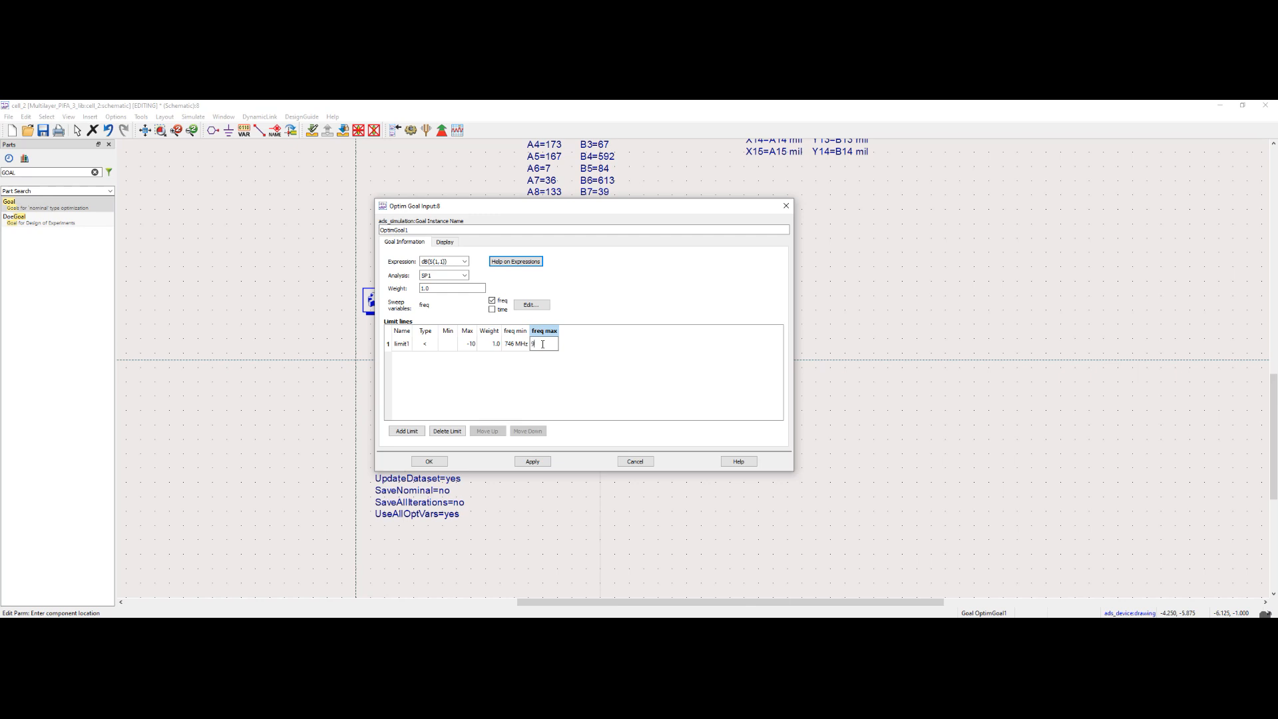
click(542, 344)
text(960 MHz)
key(Return)
- Add a second limit line to the goal with the less-than type and a maximum of -10
click(416, 431)
click(433, 360)
click(433, 360)
click(425, 370)
click(470, 358)
text(-10)
key(Return)
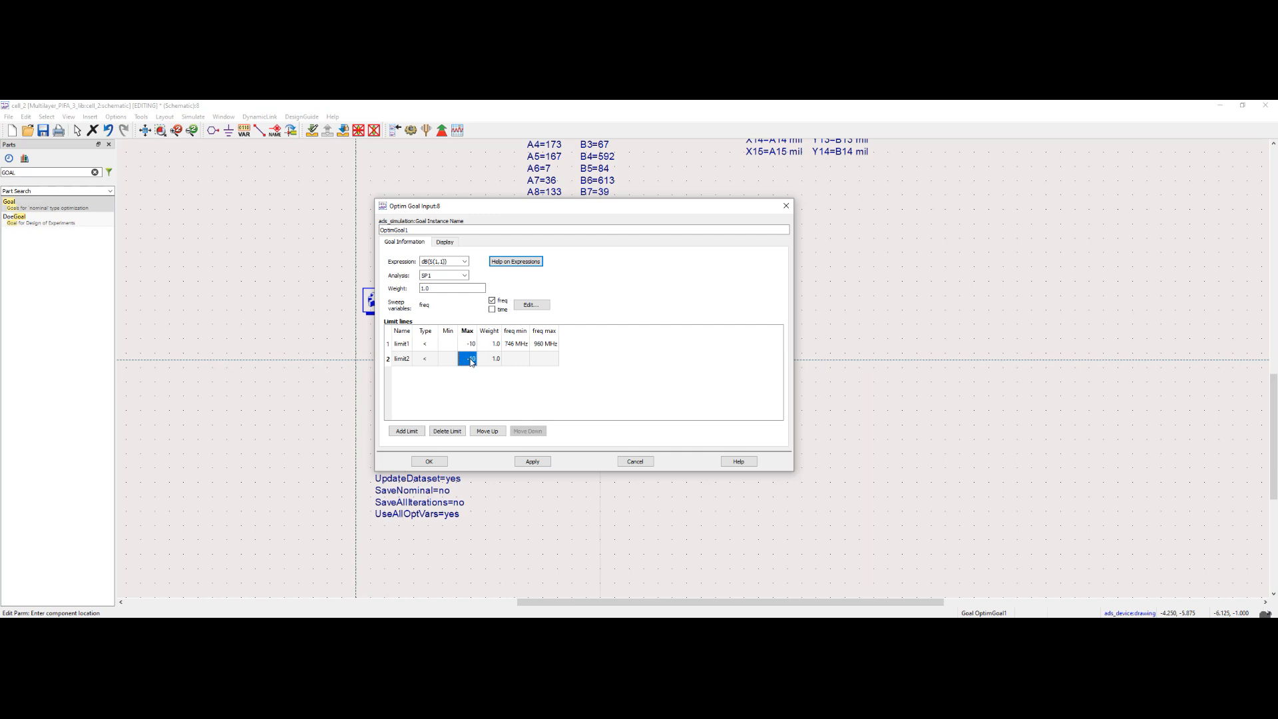
- Set the frequency range of limit2 from 1.71 GHz to 2.69 GHz and accept the goal settings
click(520, 361)
text(1.71 GHz)
key(Return)
click(544, 359)
text(2.69 GHz)
key(Return)
click(542, 459)
click(429, 462)
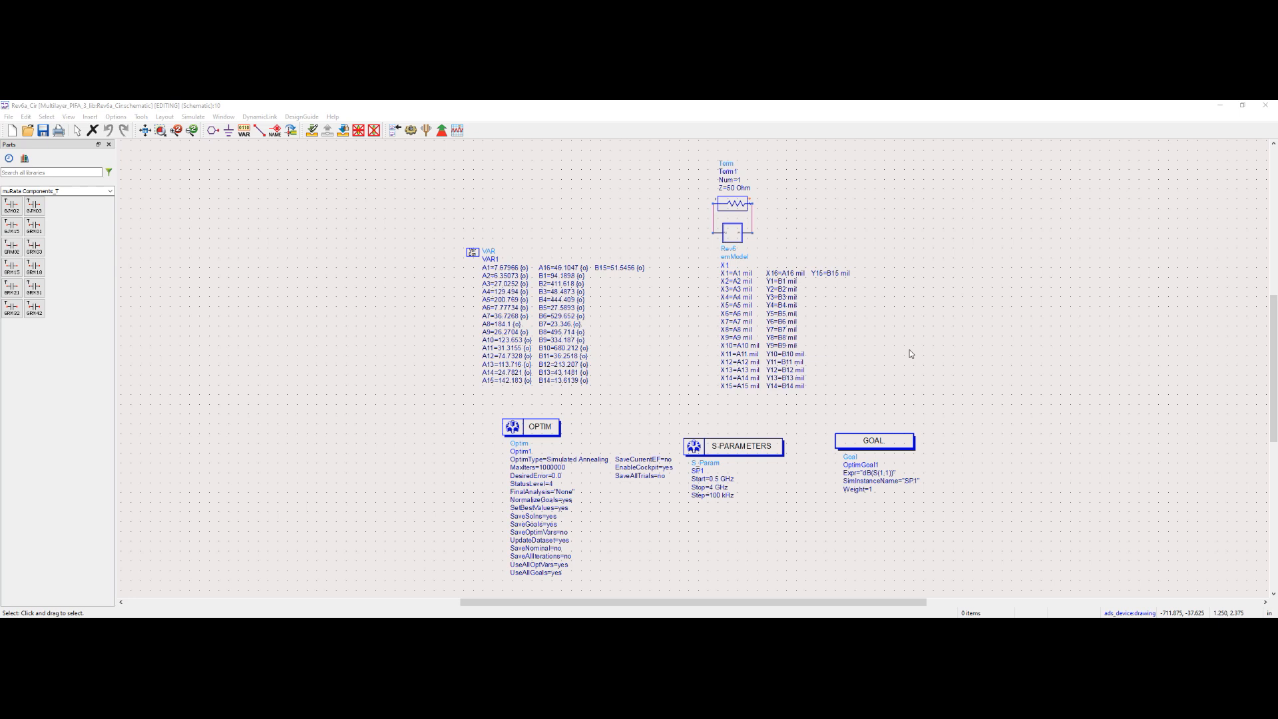
- Start the optimization of the prepared PIFA schematic and move the simulation status and job manager windows apart
click(441, 134)
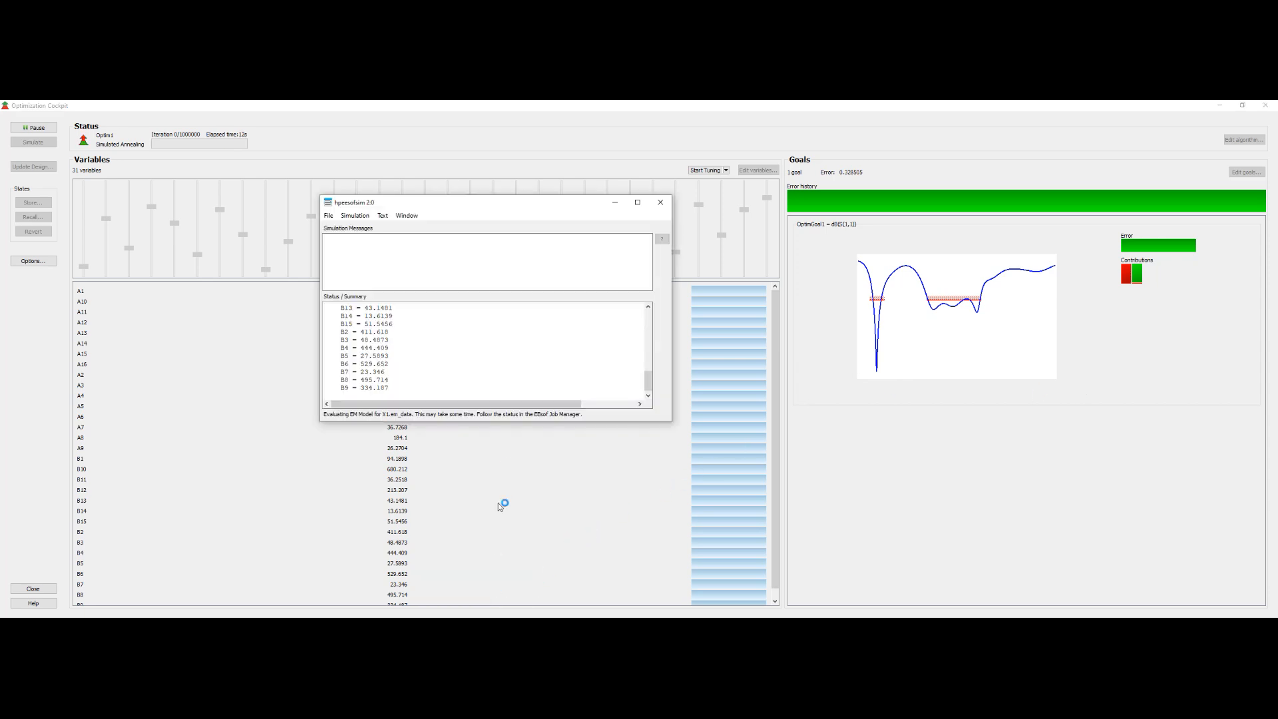
drag(405, 207, 426, 229)
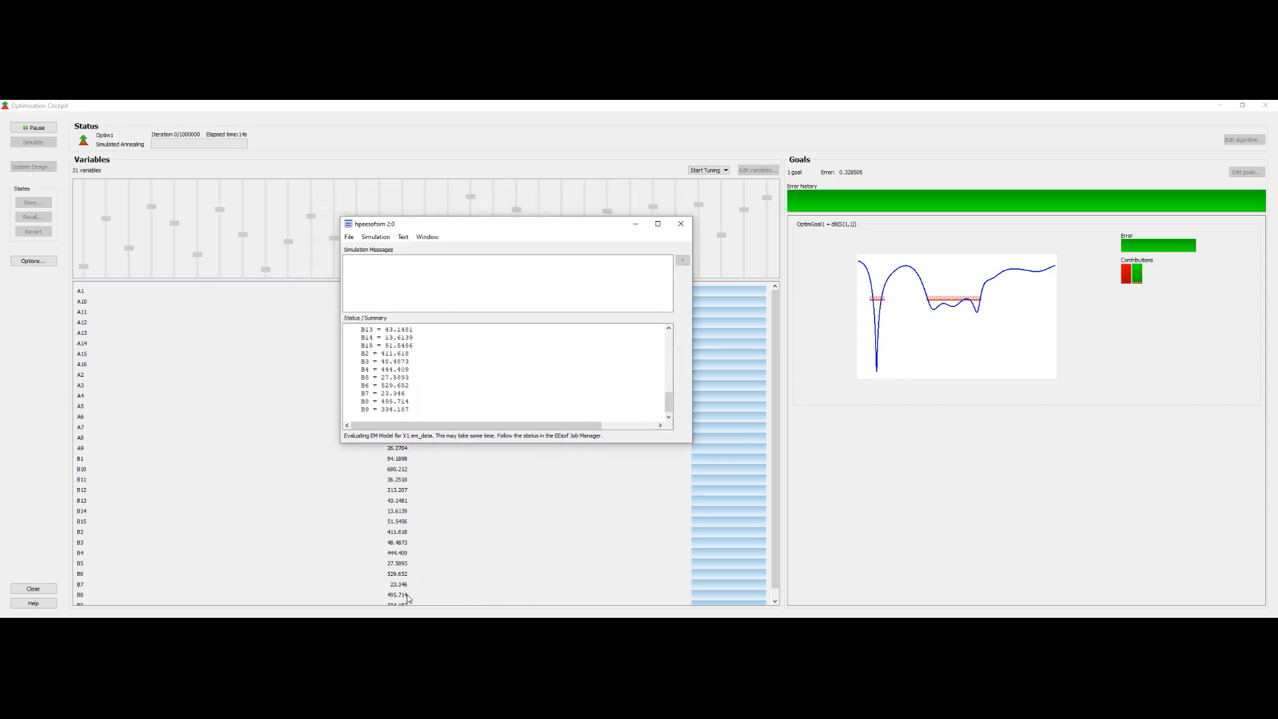
drag(540, 284, 894, 421)
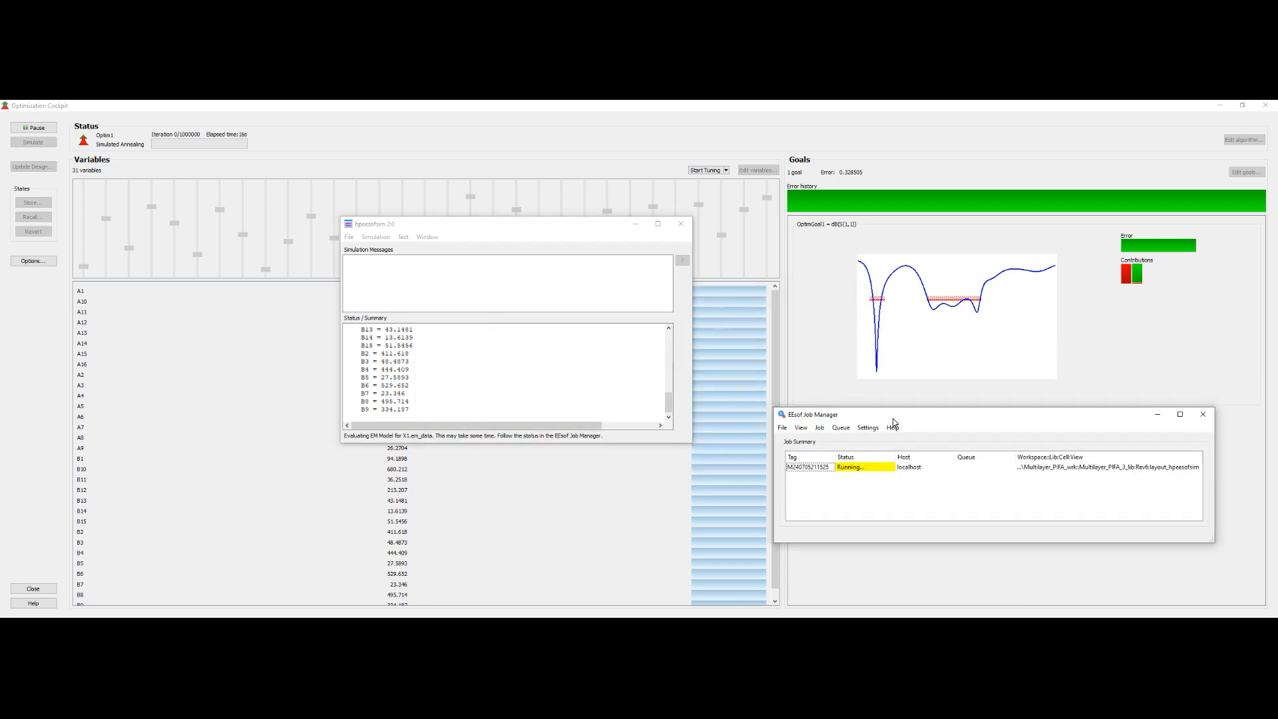